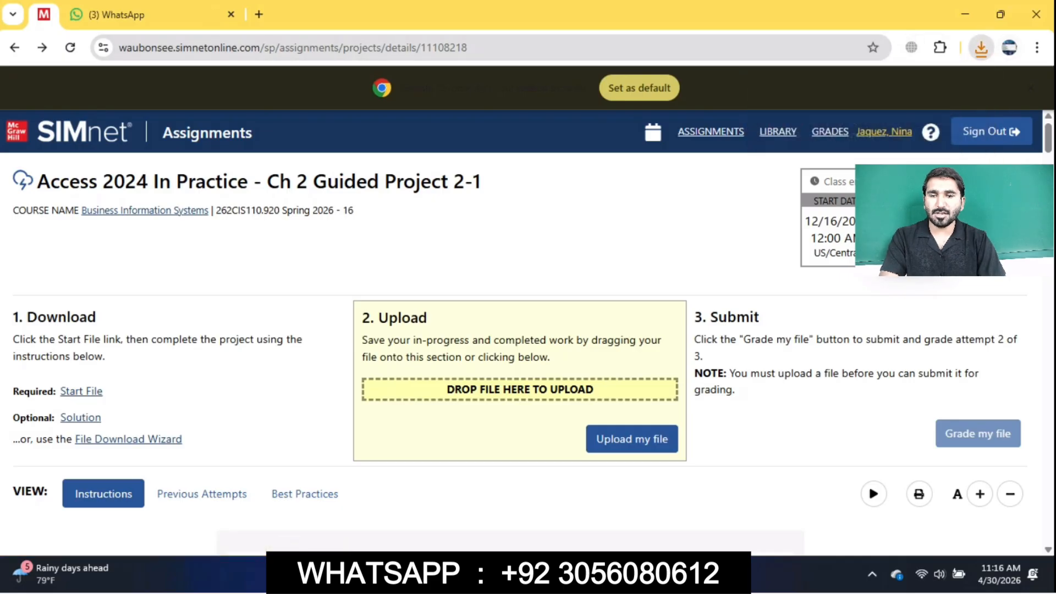
# Open the most recently downloaded CentralSierra-02 database file in Access
pyautogui.click(982, 48)
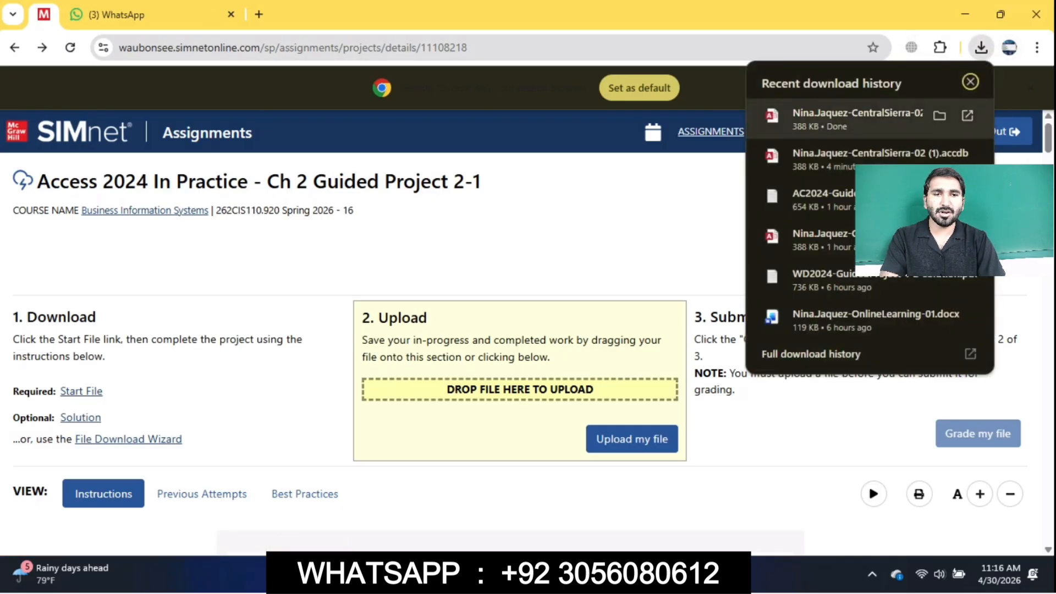
pyautogui.click(857, 119)
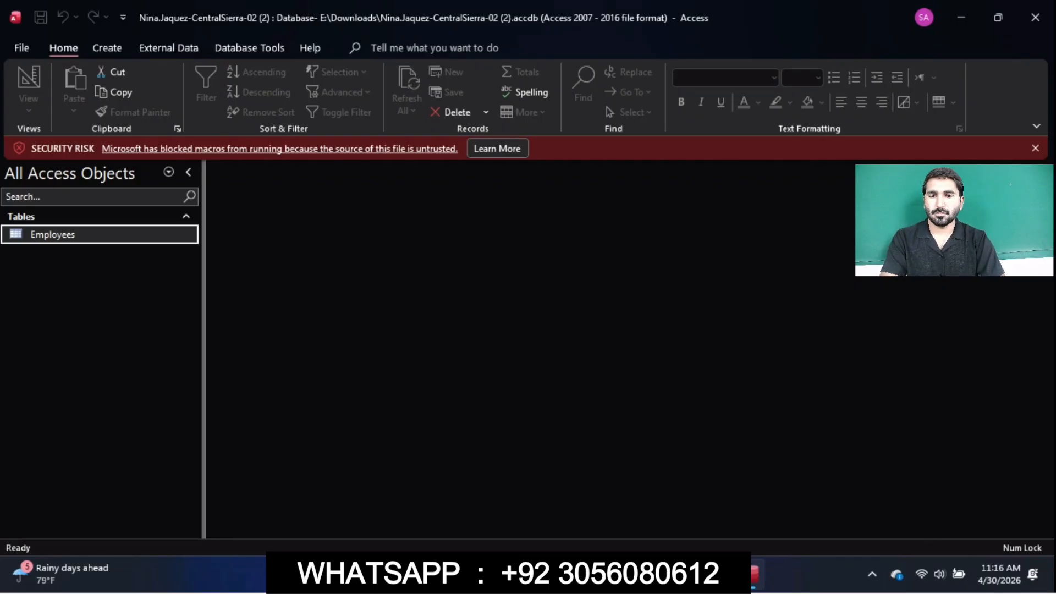
# Switch back to the SIMnet assignment in Chrome and enlarge the Guided Project 2-1 instructions to 150%
pyautogui.hotkey('alt', 'Tab')
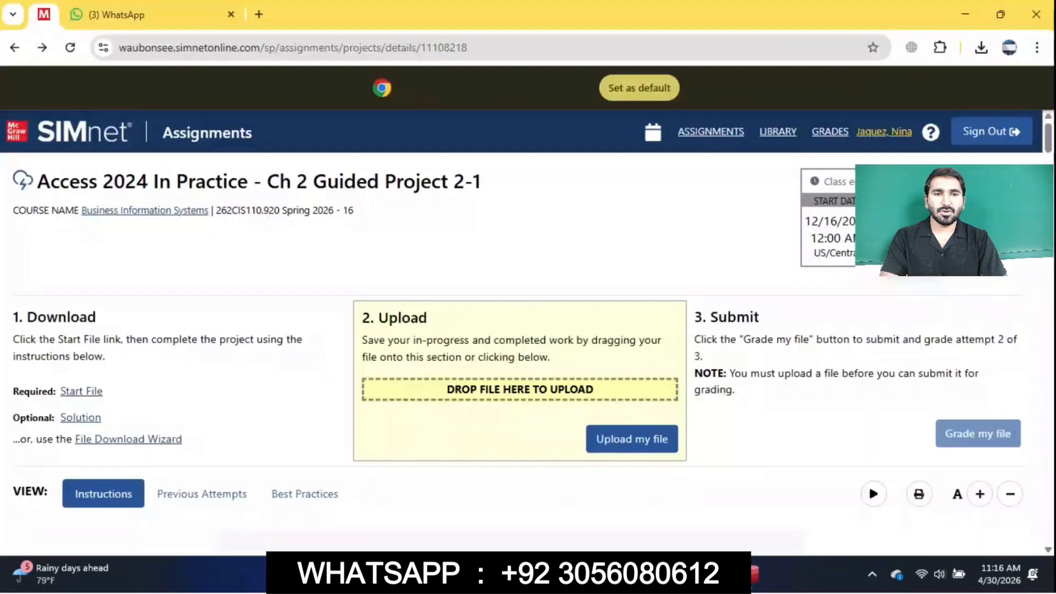
pyautogui.scroll(-5, 869, 271)
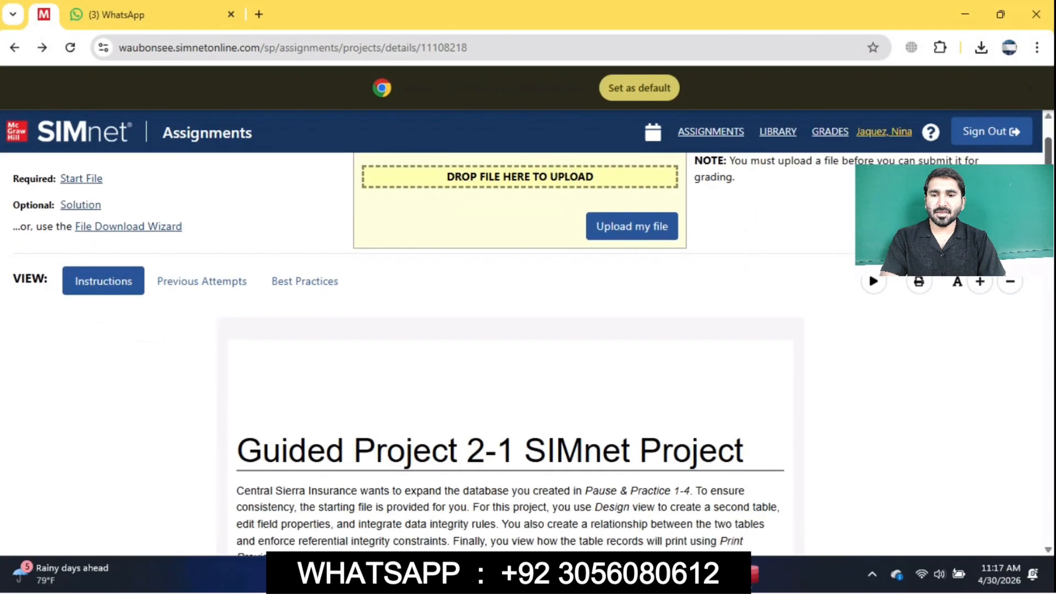
pyautogui.scroll(-1, 511, 352)
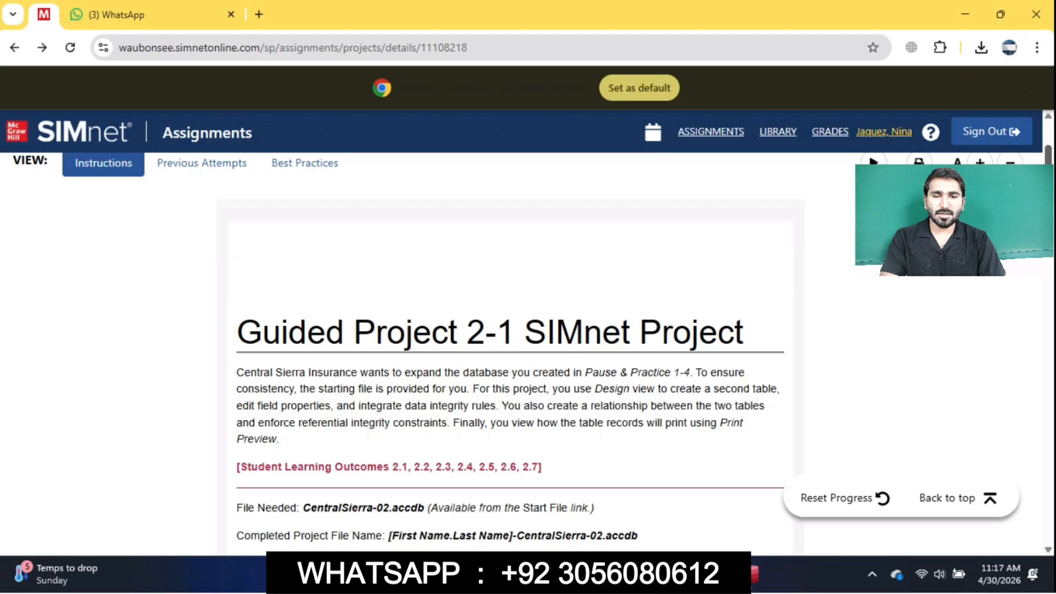
pyautogui.hotkey('ctrl', '+')
pyautogui.hotkey('ctrl', '+')
pyautogui.hotkey('ctrl', '+')
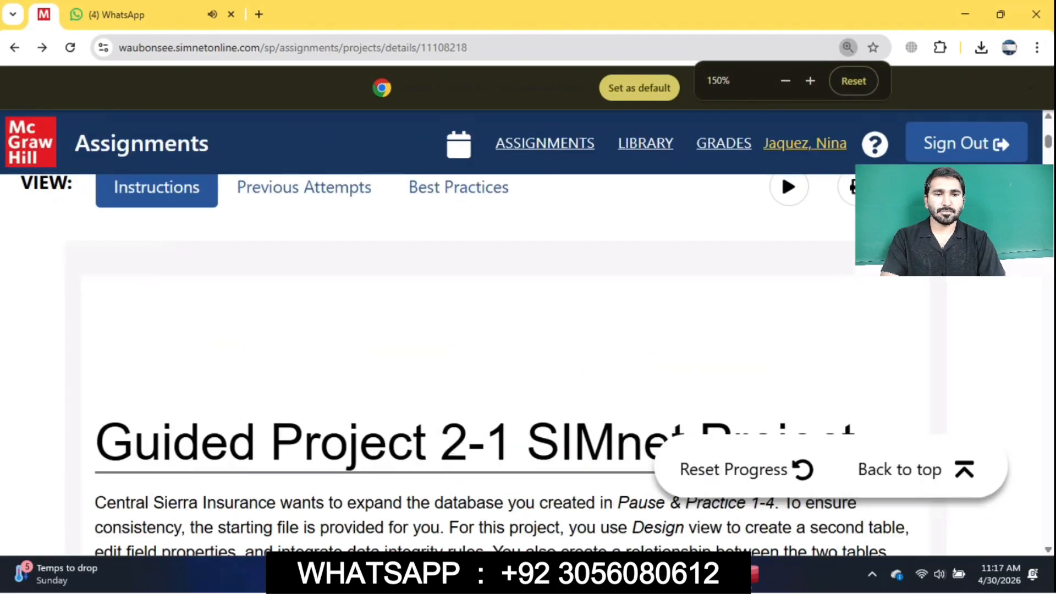
pyautogui.scroll(-2, 495, 358)
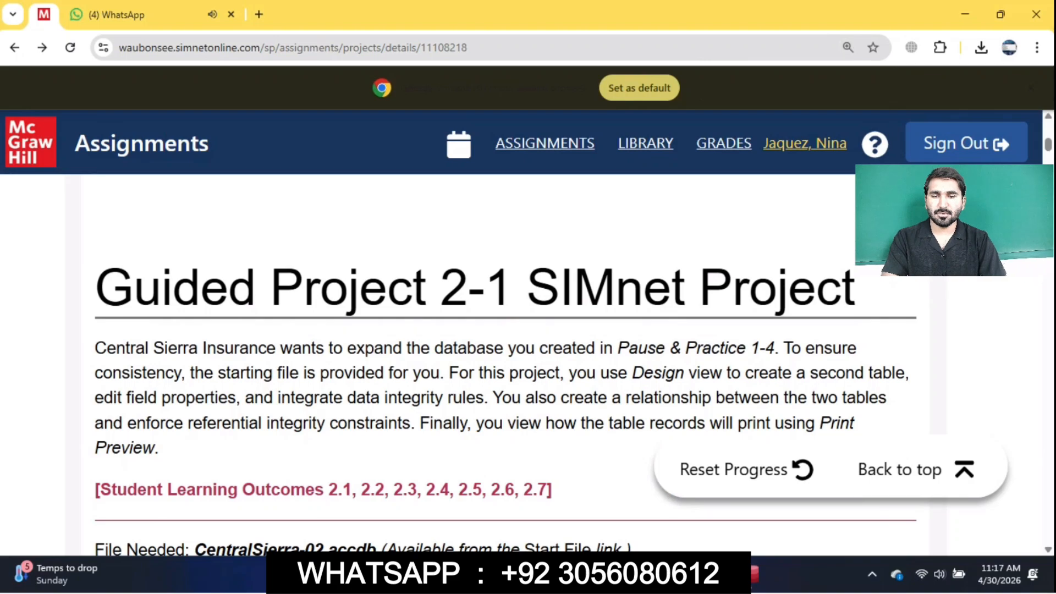
pyautogui.scroll(-5, 495, 358)
pyautogui.scroll(6, 495, 358)
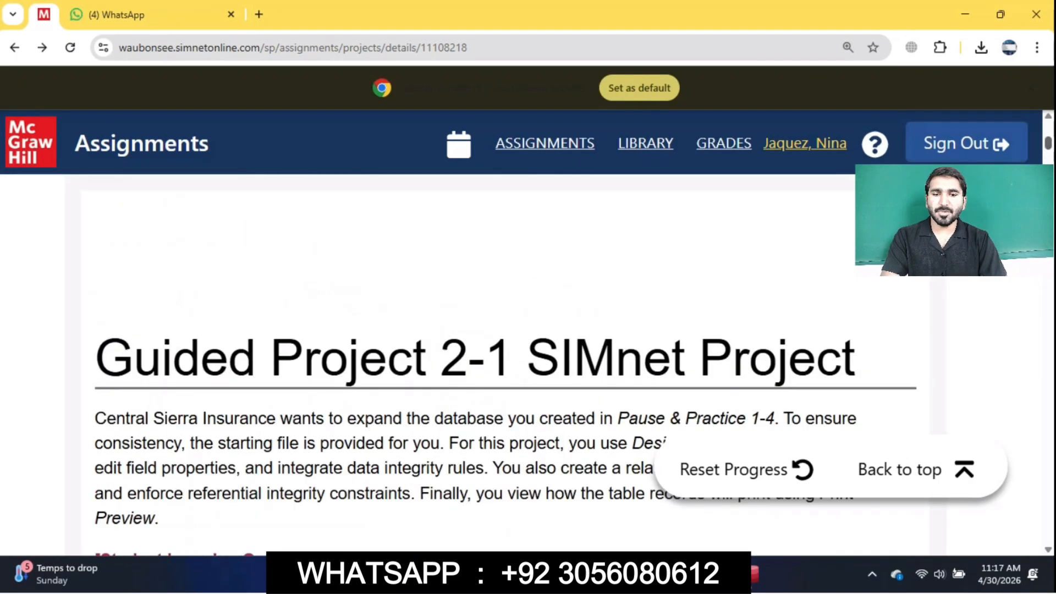
pyautogui.scroll(-3, 496, 357)
pyautogui.scroll(2, 495, 358)
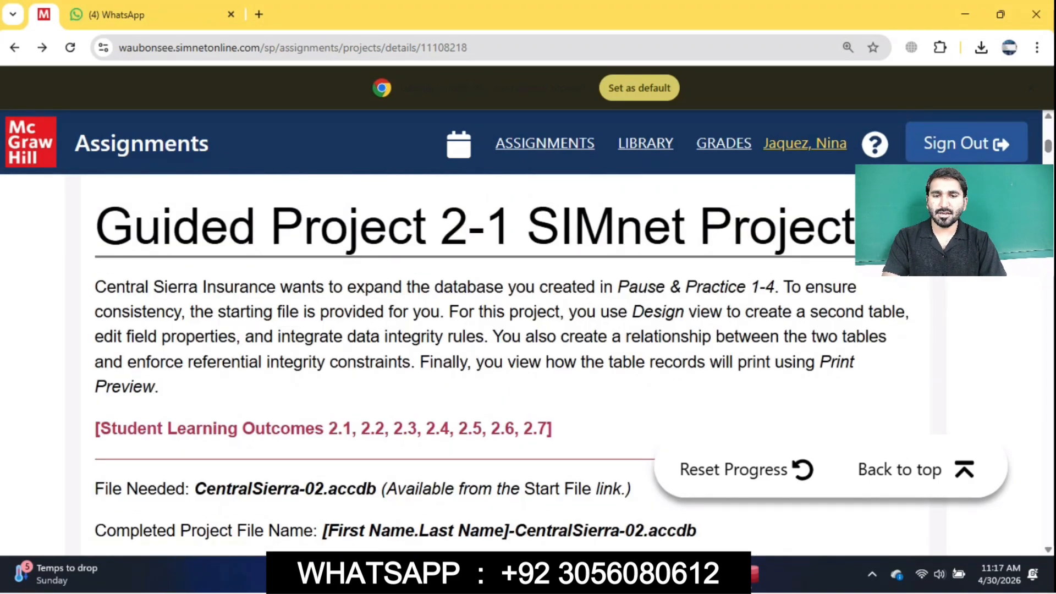
# Read the project introduction, the needed and completed file names, and the list of skills covered
pyautogui.moveTo(96, 226); pyautogui.dragTo(856, 236)
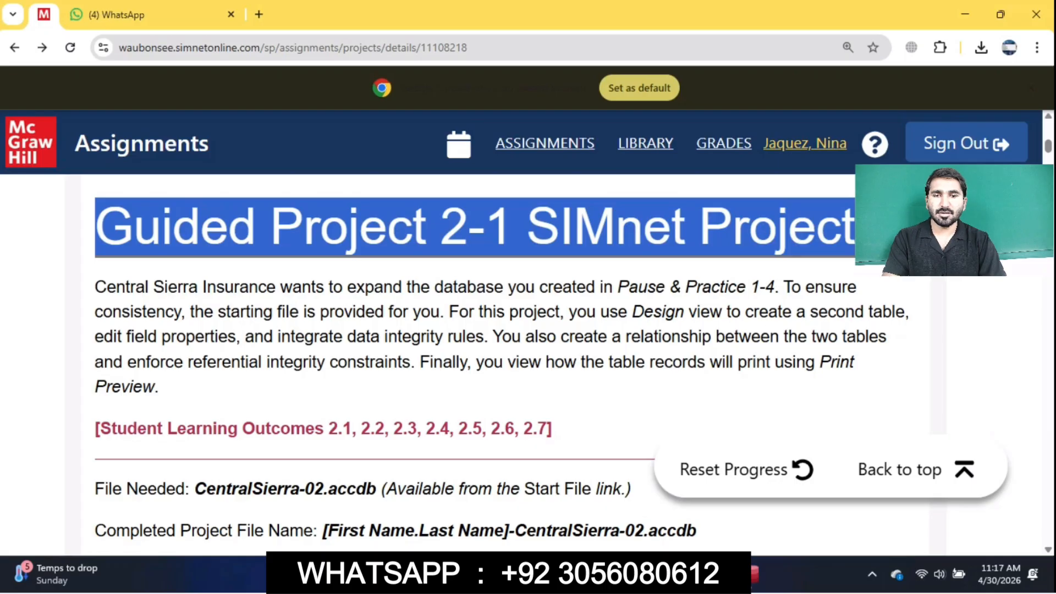
pyautogui.moveTo(95, 286); pyautogui.dragTo(158, 388)
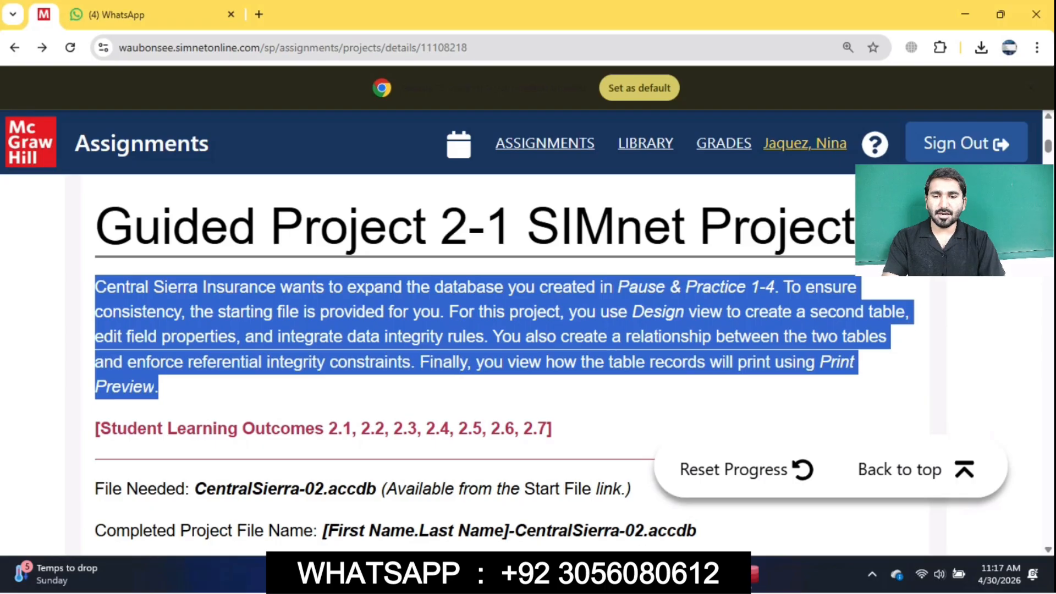
pyautogui.click(352, 387)
pyautogui.scroll(-5, 495, 363)
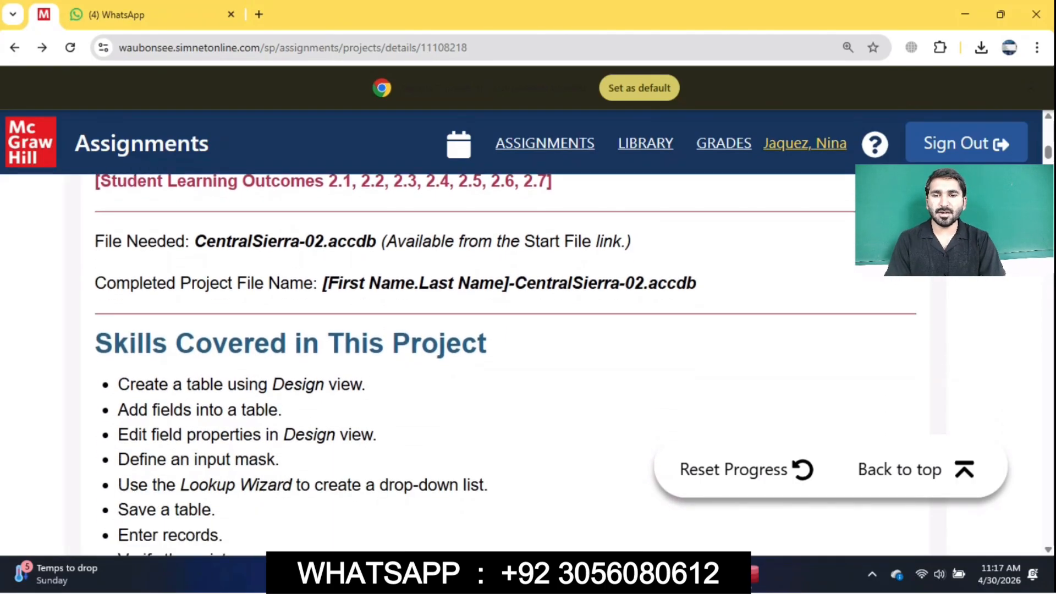
pyautogui.moveTo(194, 241); pyautogui.dragTo(631, 241)
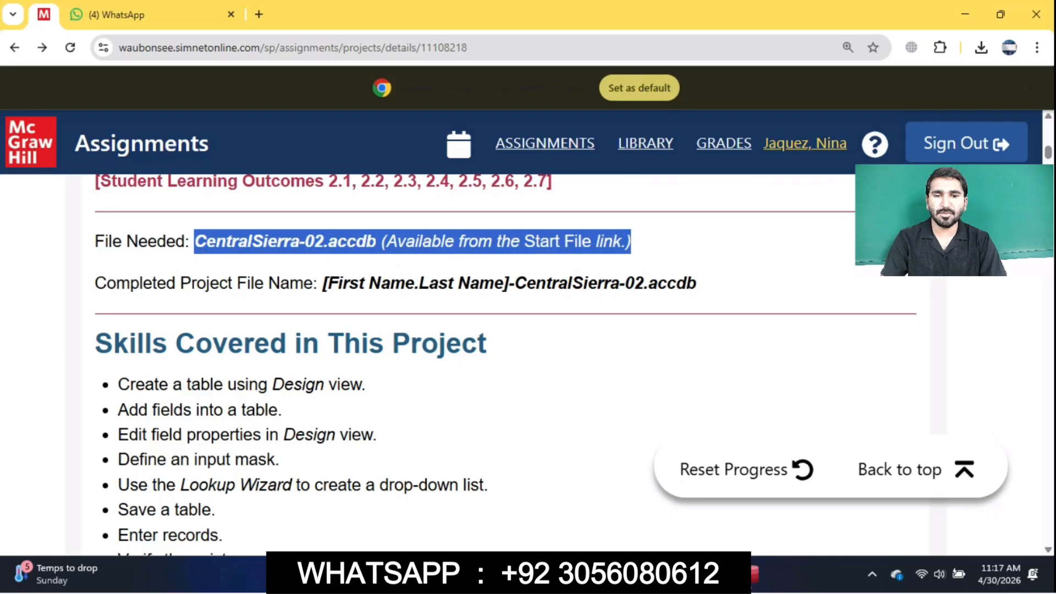
pyautogui.moveTo(95, 284); pyautogui.dragTo(697, 283)
pyautogui.click(697, 285)
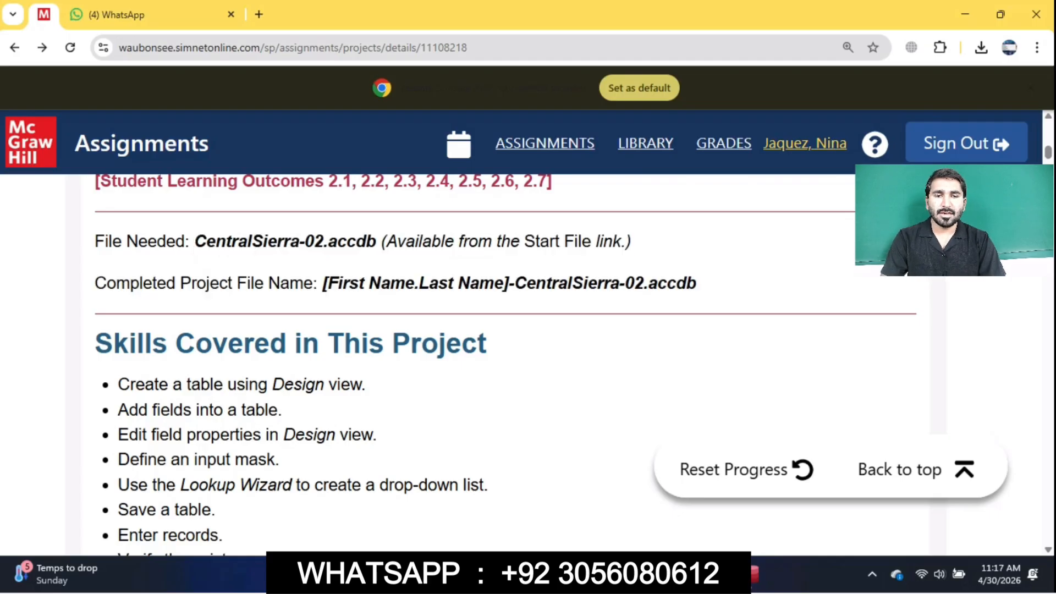
pyautogui.scroll(-2, 495, 363)
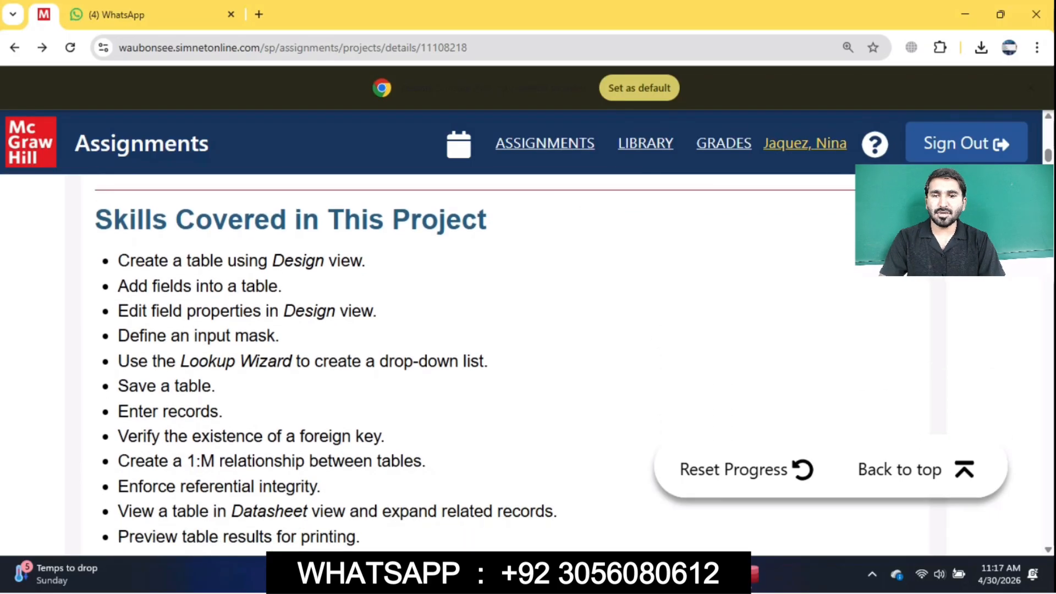
pyautogui.moveTo(95, 219); pyautogui.dragTo(556, 474)
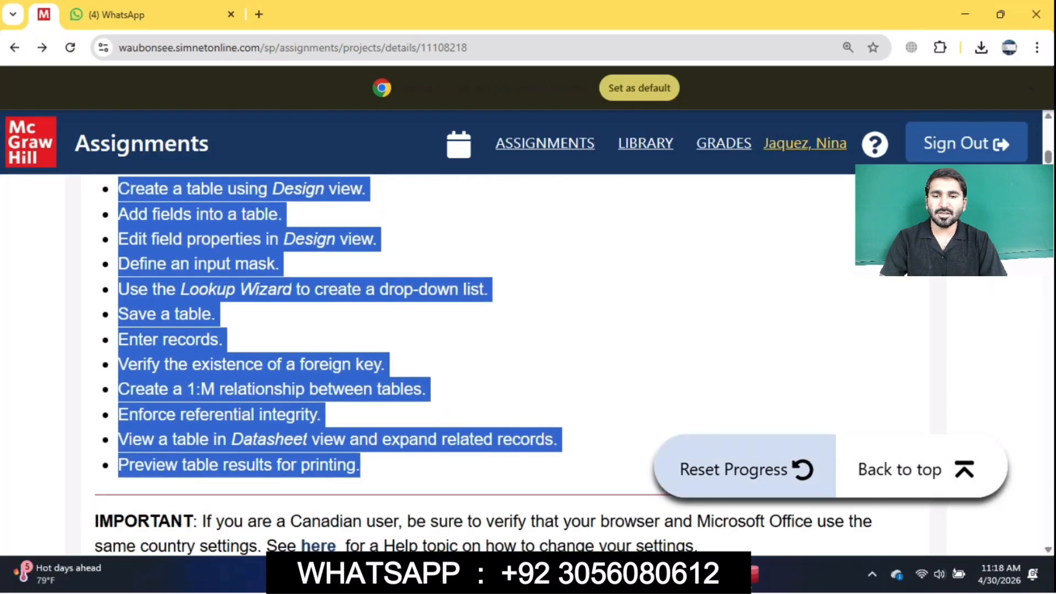
# Read project steps 1 to 4 and compare them with the database open in Access
pyautogui.scroll(-5, 550, 363)
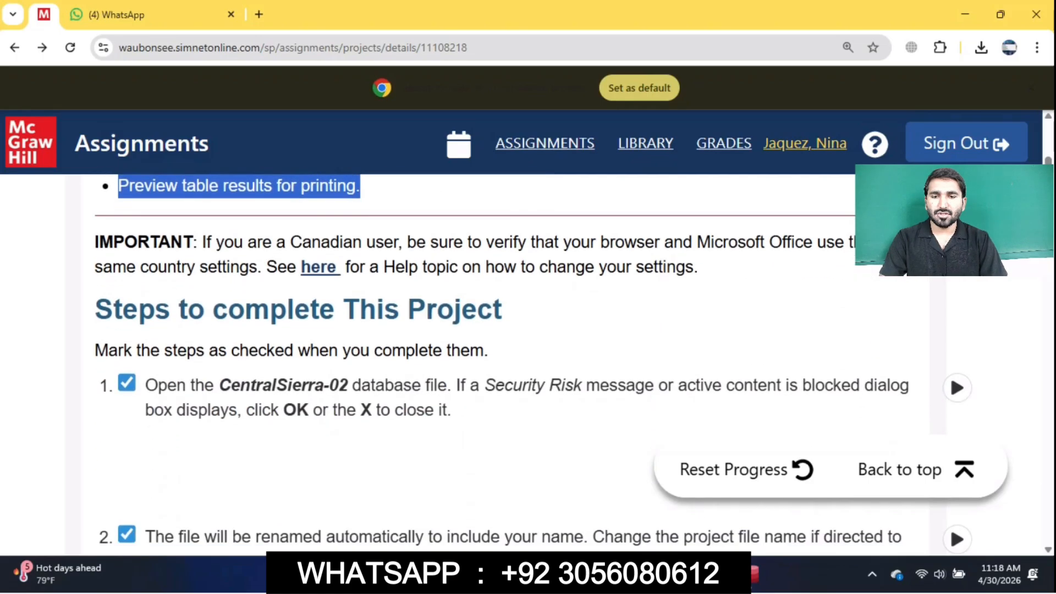
pyautogui.scroll(-2, 533, 363)
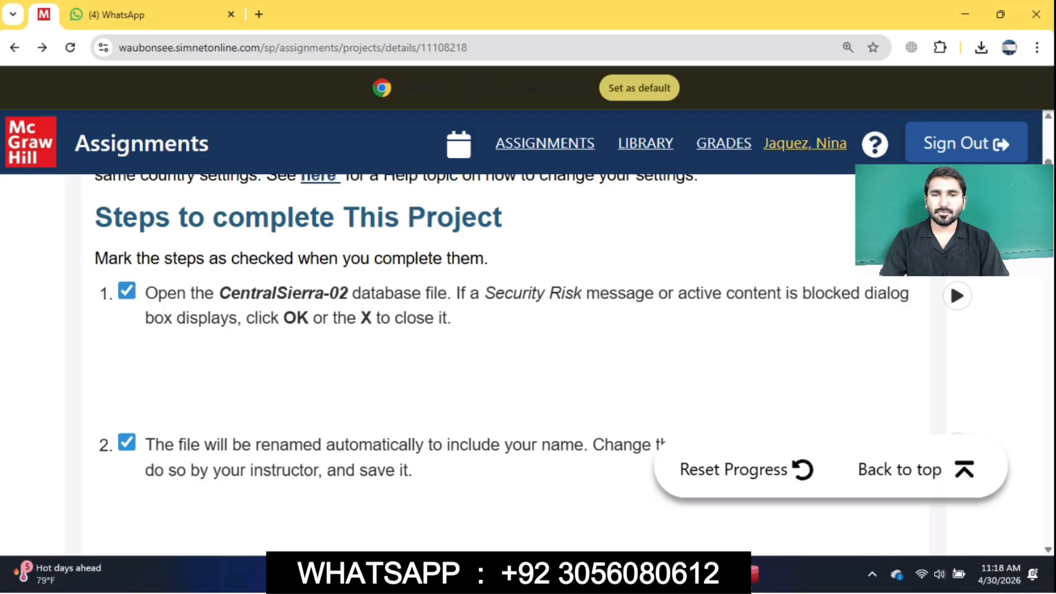
pyautogui.scroll(-3, 528, 358)
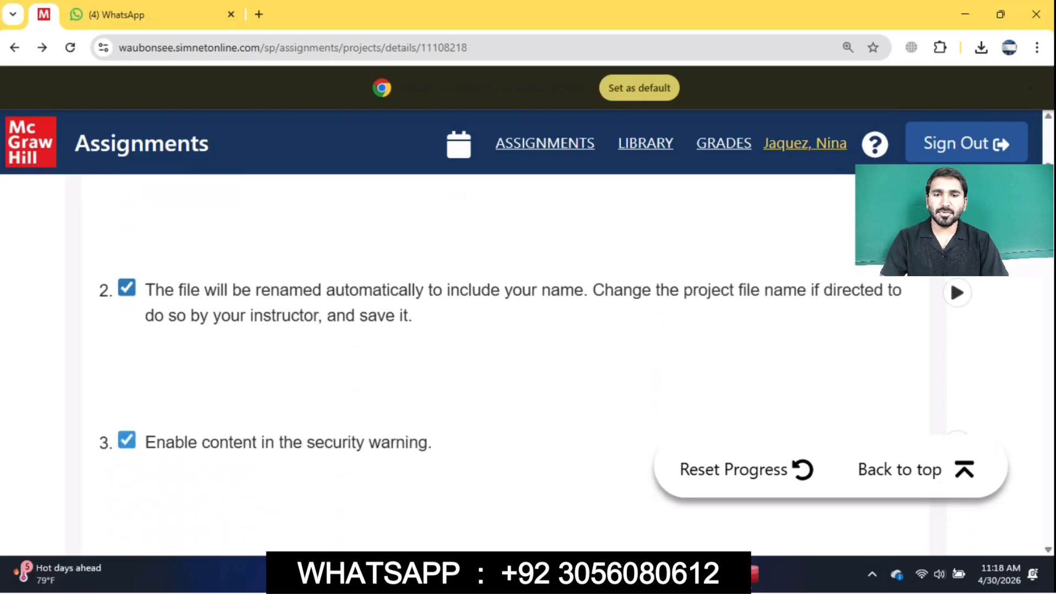
pyautogui.click(755, 574)
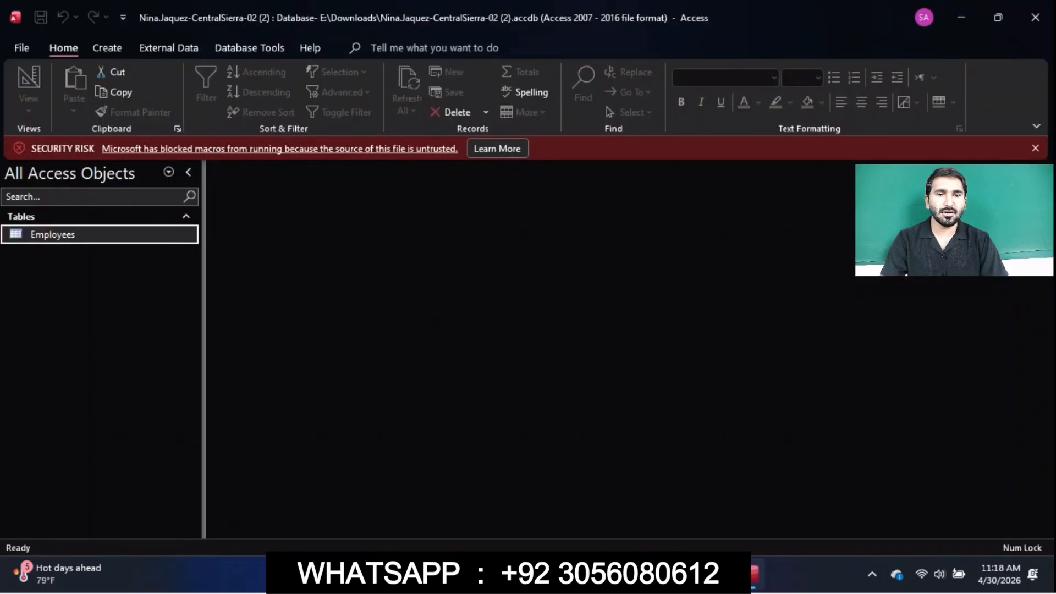
pyautogui.click(681, 574)
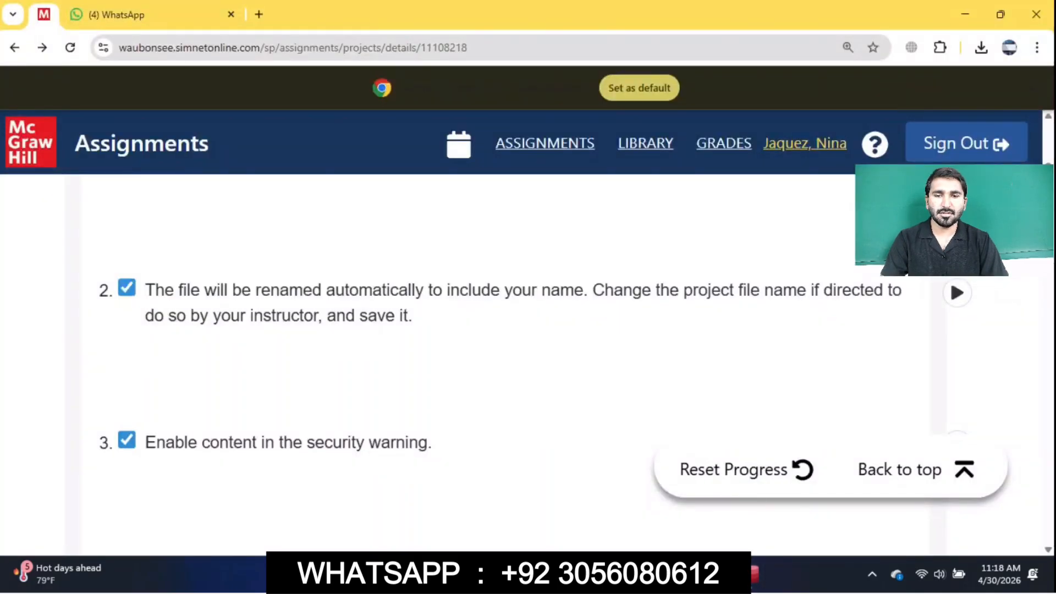
pyautogui.scroll(-3, 528, 363)
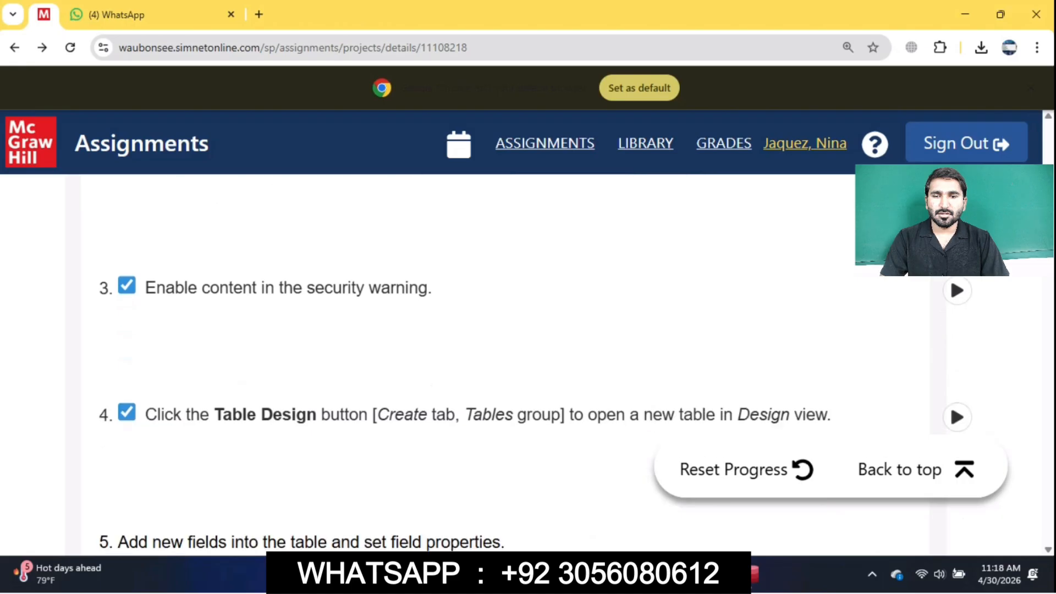
# Reduce the page zoom one level and clear the checkmarks of steps 4 and 5a to 5c, leaving step 4 marked complete
pyautogui.hotkey('ctrl', '-')
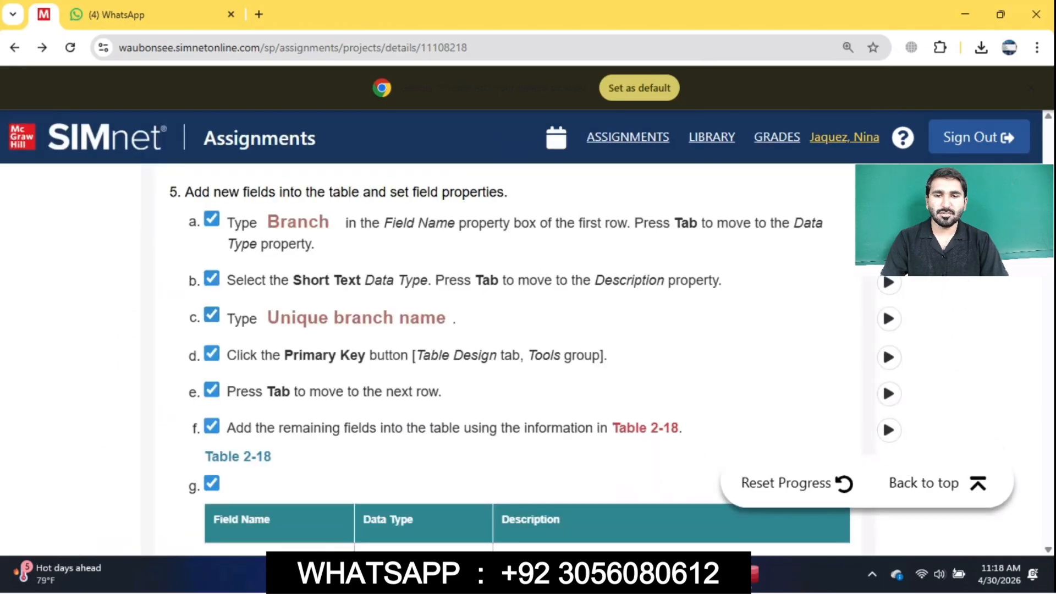
pyautogui.scroll(16, 508, 360)
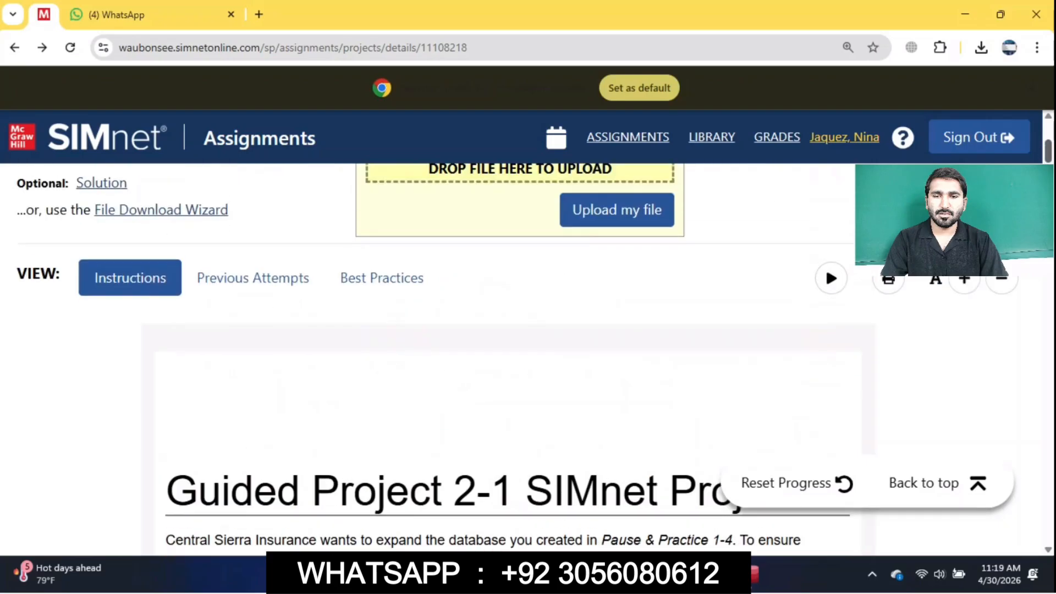
pyautogui.scroll(-8, 508, 360)
pyautogui.scroll(-6, 509, 360)
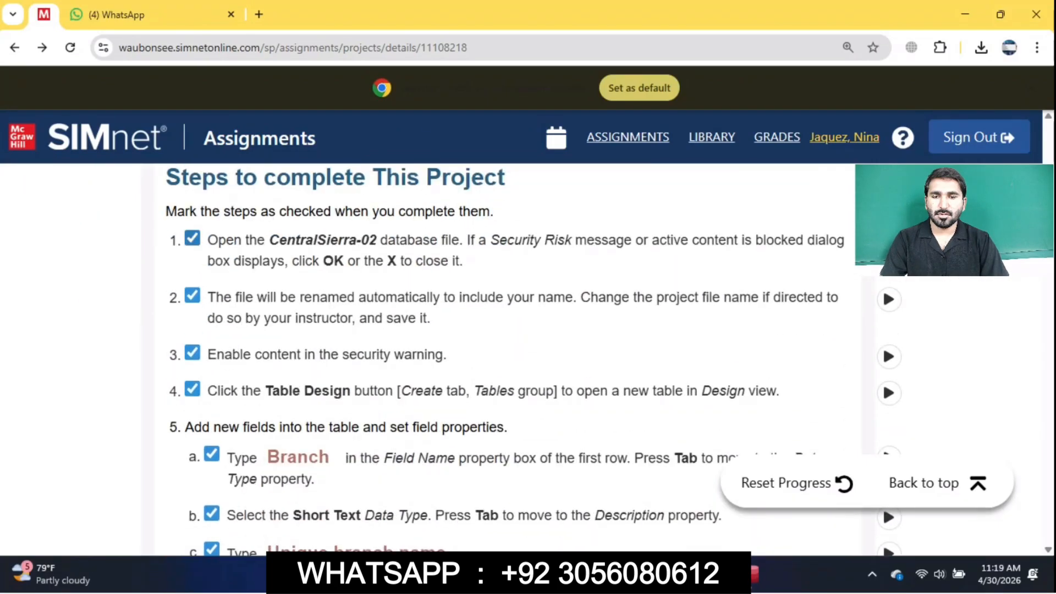
pyautogui.click(193, 390)
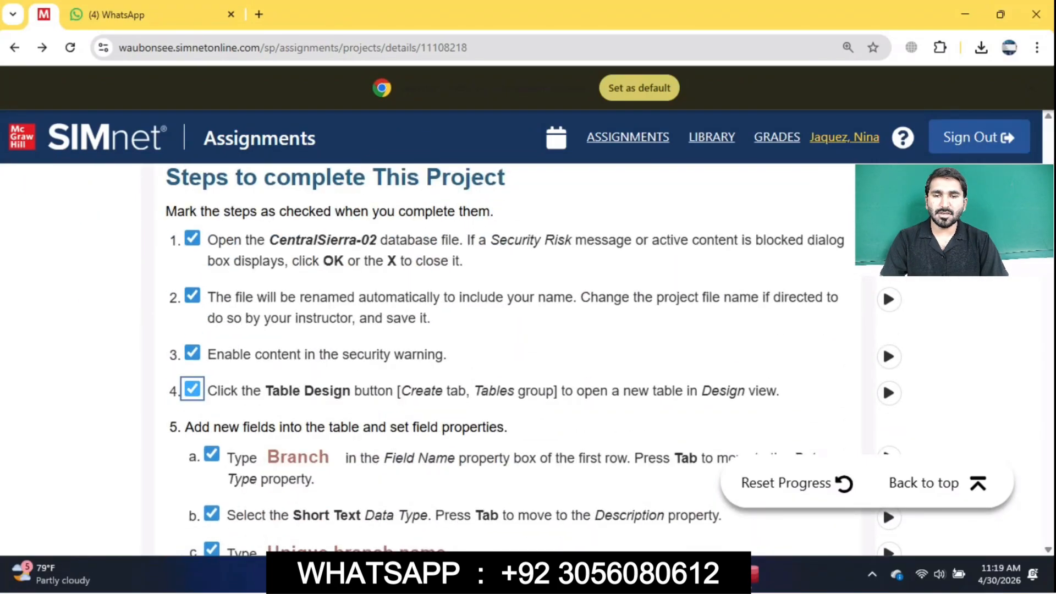
pyautogui.click(212, 463)
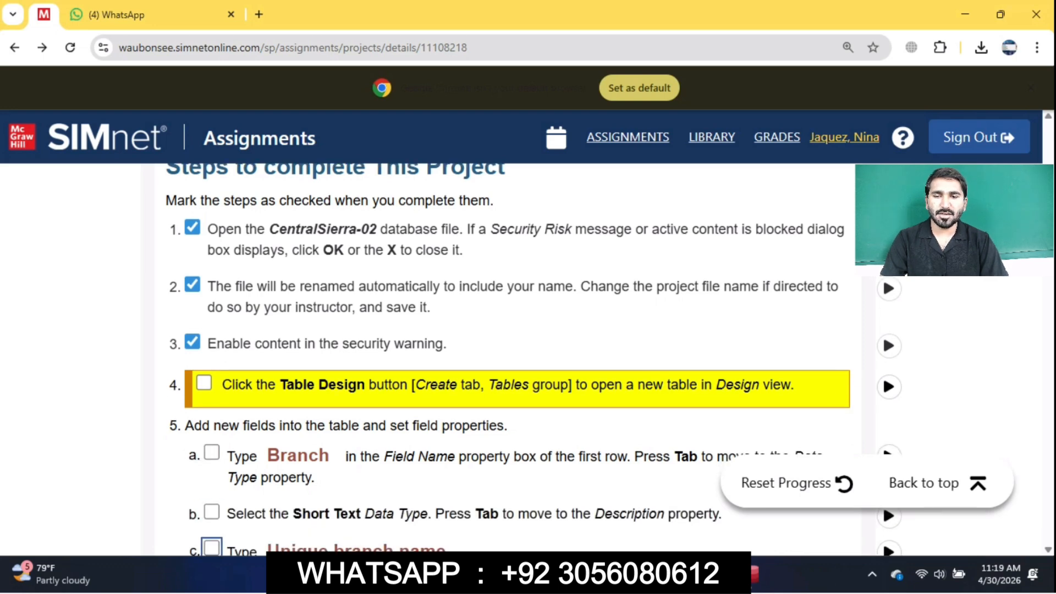
pyautogui.click(204, 383)
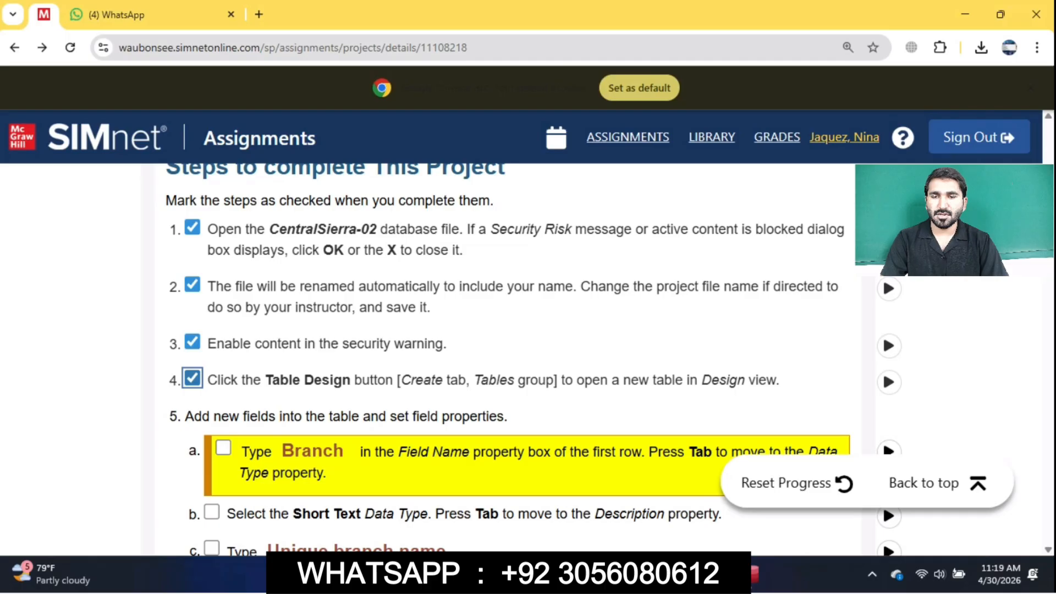
# Following step 4, switch to Access, dismiss the security risk message, and create a new table in Design view
pyautogui.moveTo(208, 380); pyautogui.dragTo(776, 380)
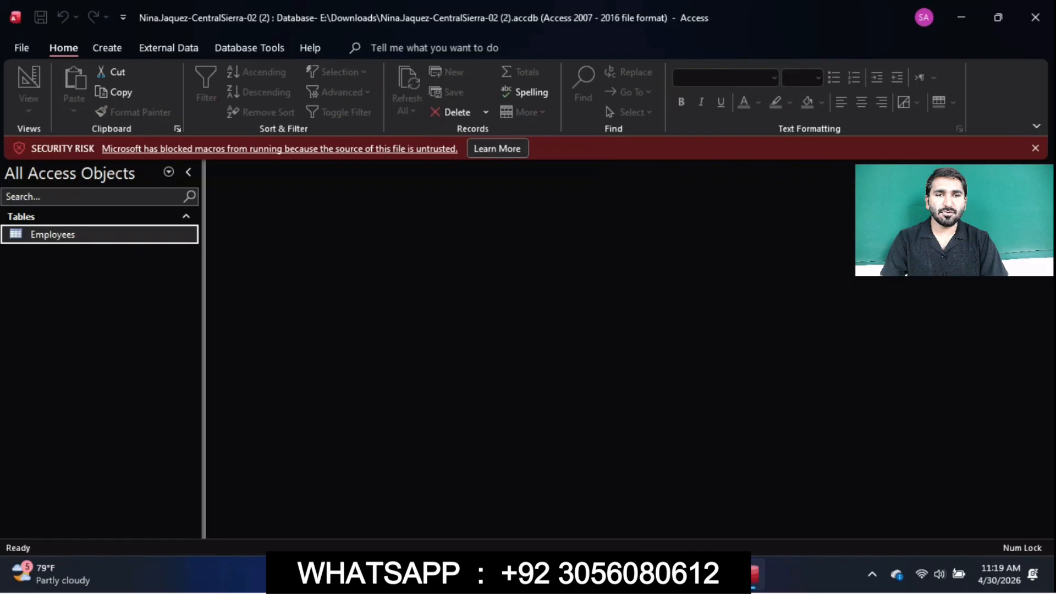
pyautogui.click(1035, 149)
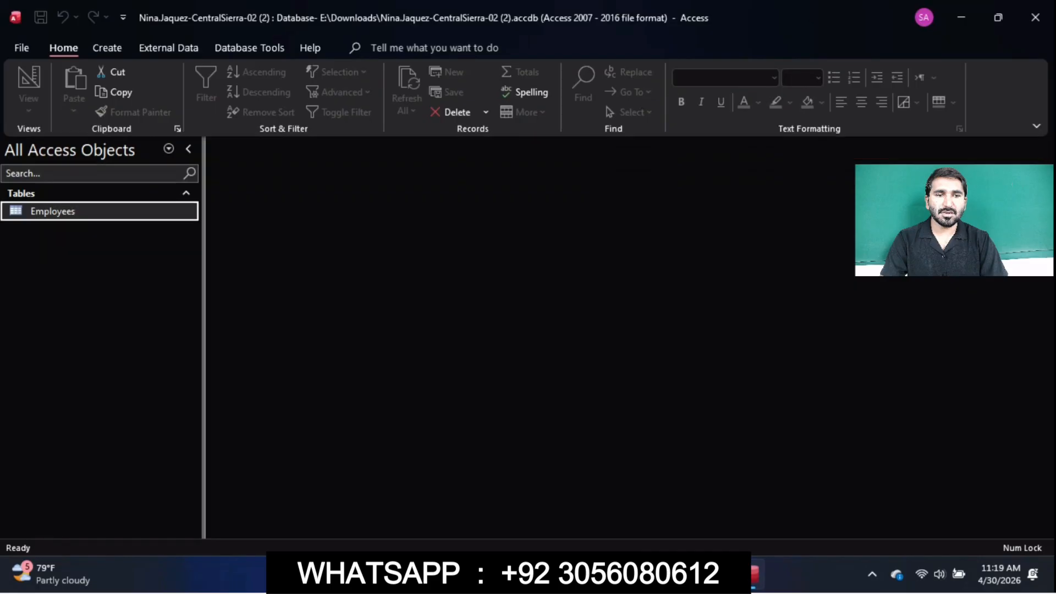
pyautogui.click(108, 48)
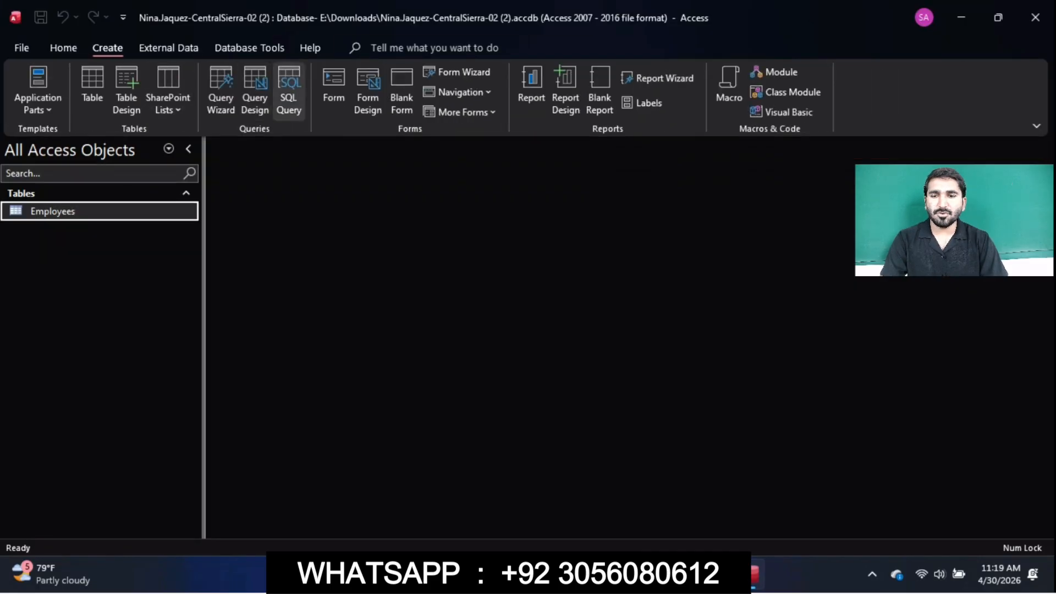
pyautogui.click(127, 91)
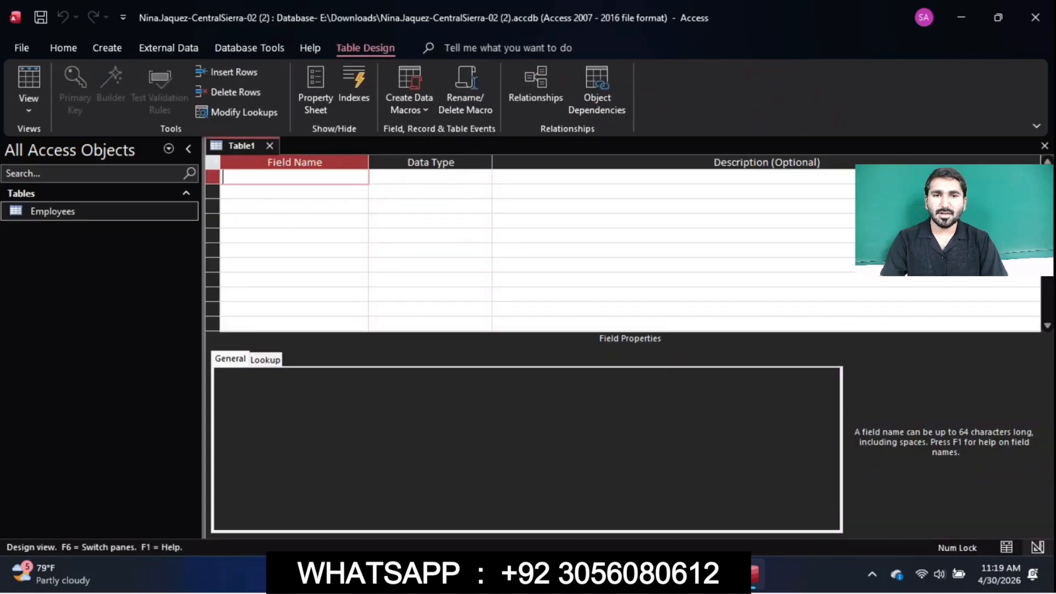
# Switch back to the assignment in Chrome and read step 5 about adding new fields and setting field properties
pyautogui.hotkey('alt', 'Tab')
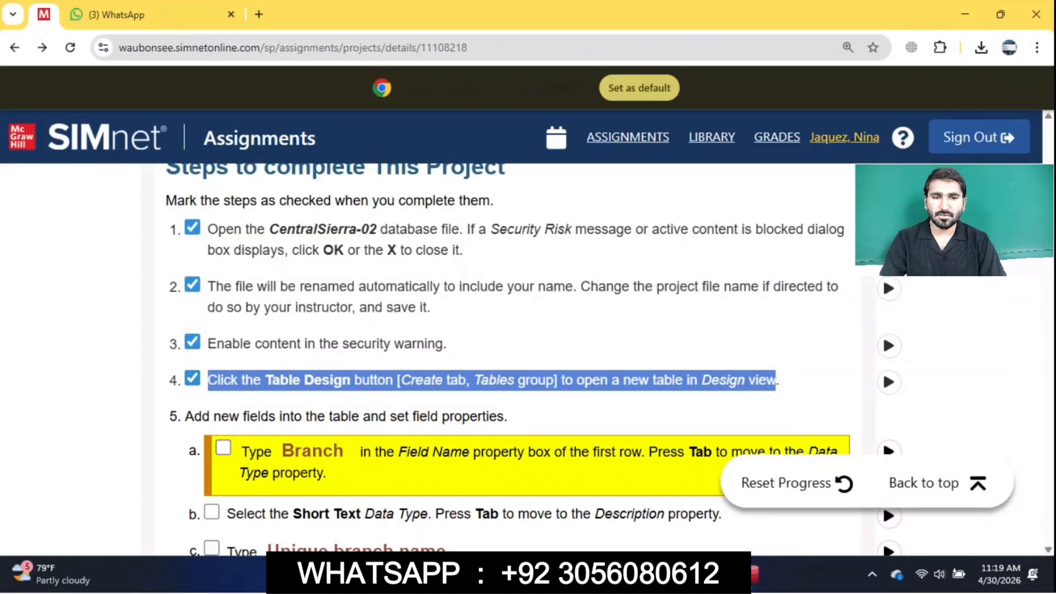
pyautogui.scroll(-3, 508, 357)
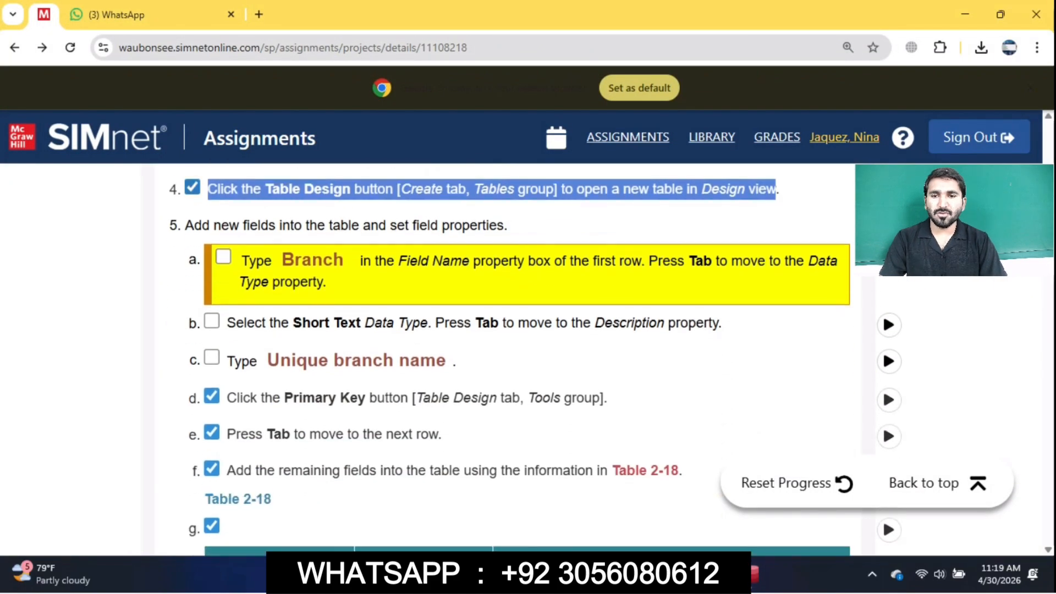
pyautogui.moveTo(194, 225)
pyautogui.mouseDown()
pyautogui.moveTo(504, 225)
pyautogui.moveTo(186, 225)
pyautogui.mouseUp()
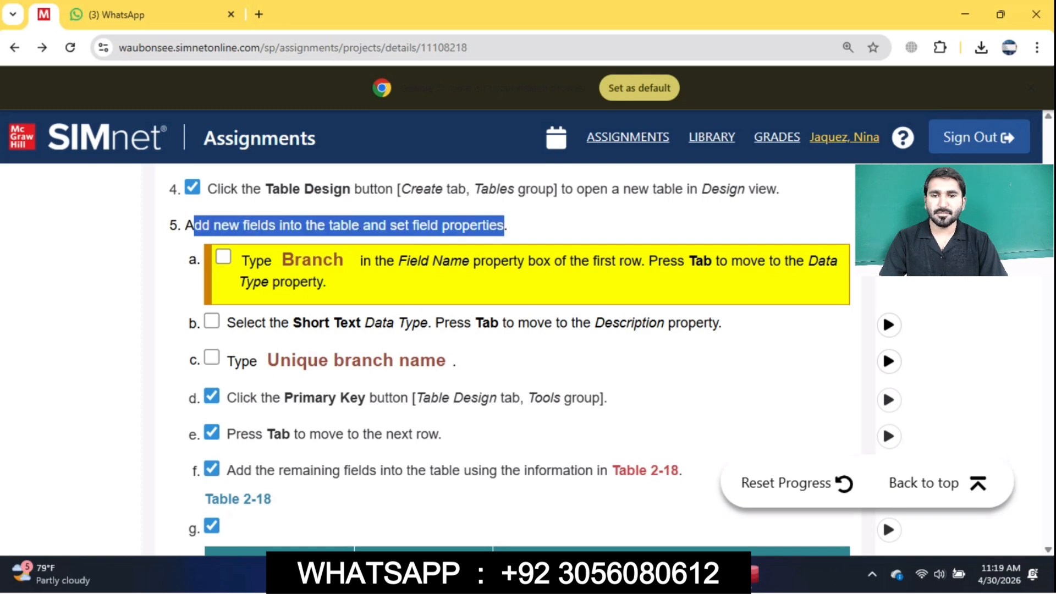
# Mark step 5a complete, copy "Branch" from it, and switch to Access to add it as the first field with the Short Text data type
pyautogui.click(223, 256)
pyautogui.moveTo(266, 256); pyautogui.dragTo(330, 256)
pyautogui.hotkey('ctrl', 'c')
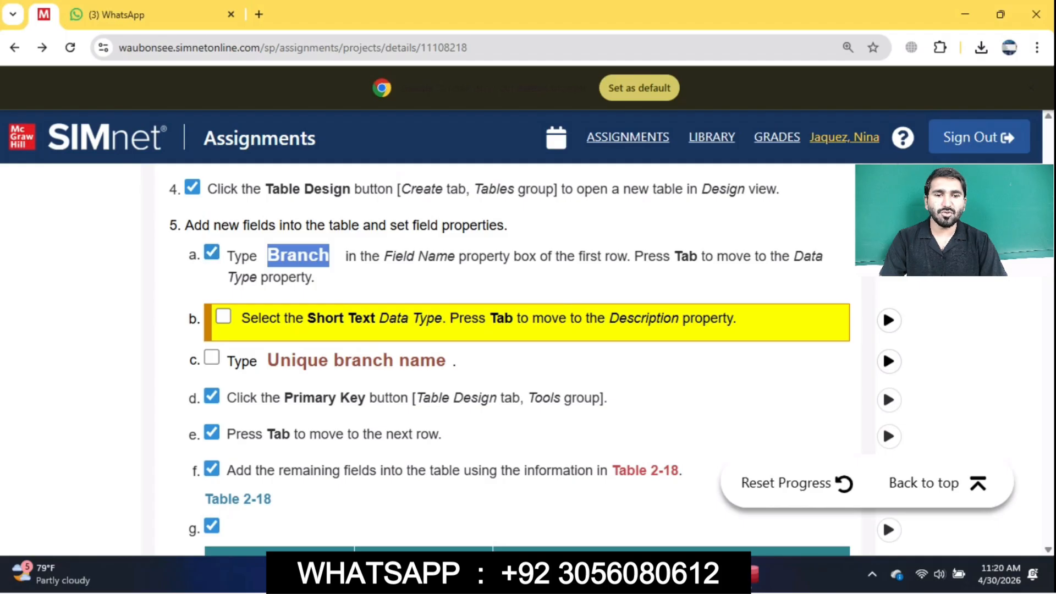
pyautogui.click(750, 575)
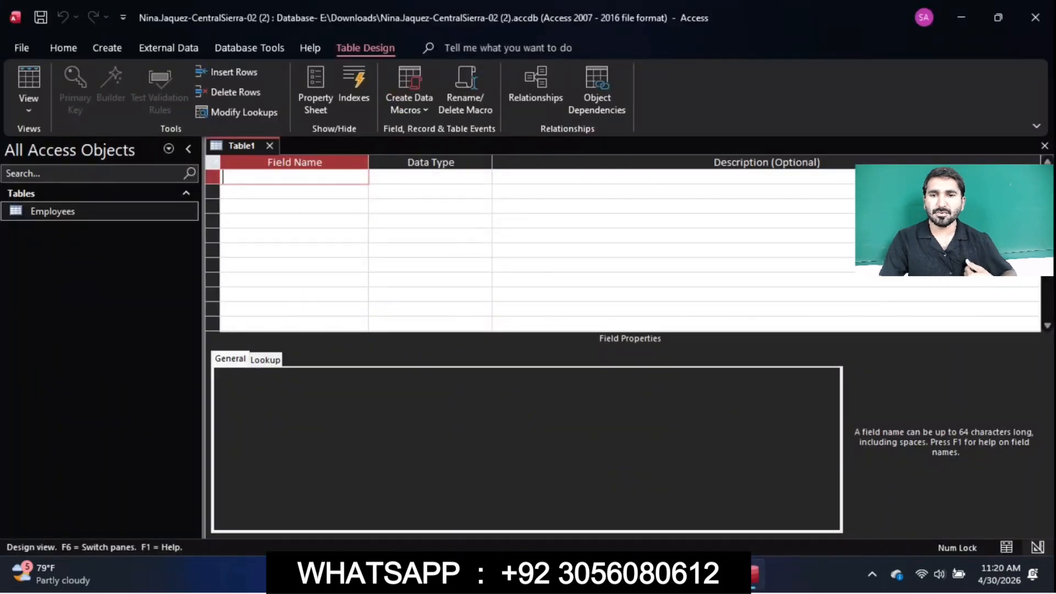
pyautogui.hotkey('ctrl', 'v')
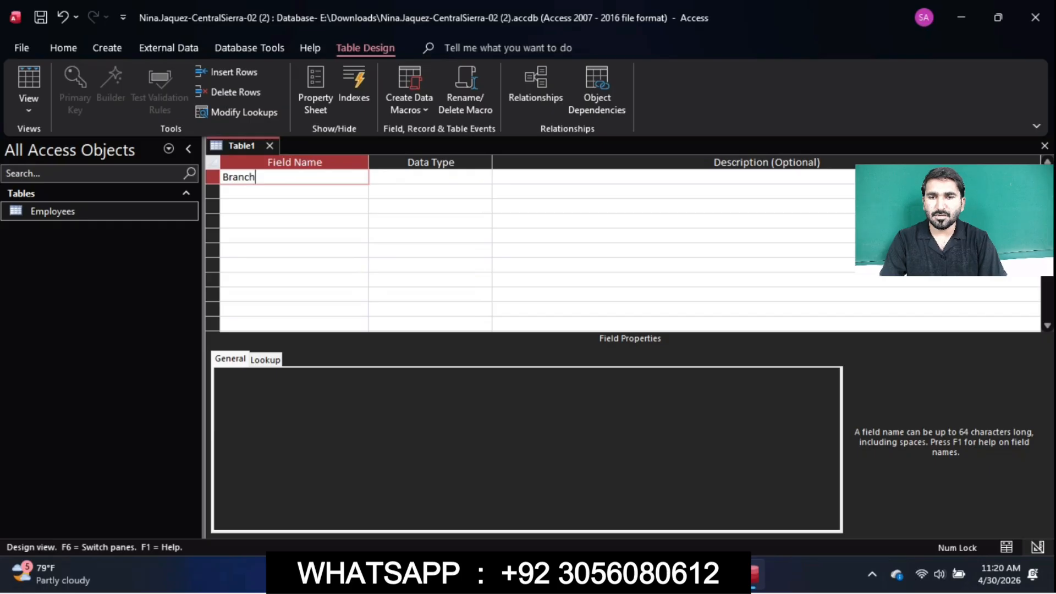
pyautogui.press('Tab')
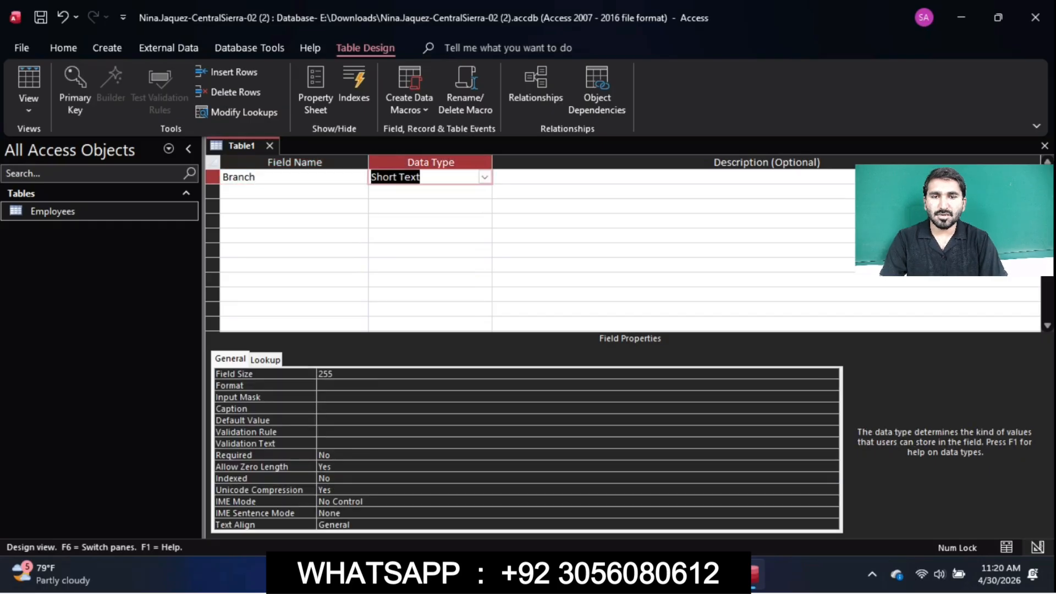
pyautogui.press('Tab')
# Check step 5d in the assignment in Chrome, then return to Access and set the Branch field as the primary key
pyautogui.hotkey('alt', 'Tab')
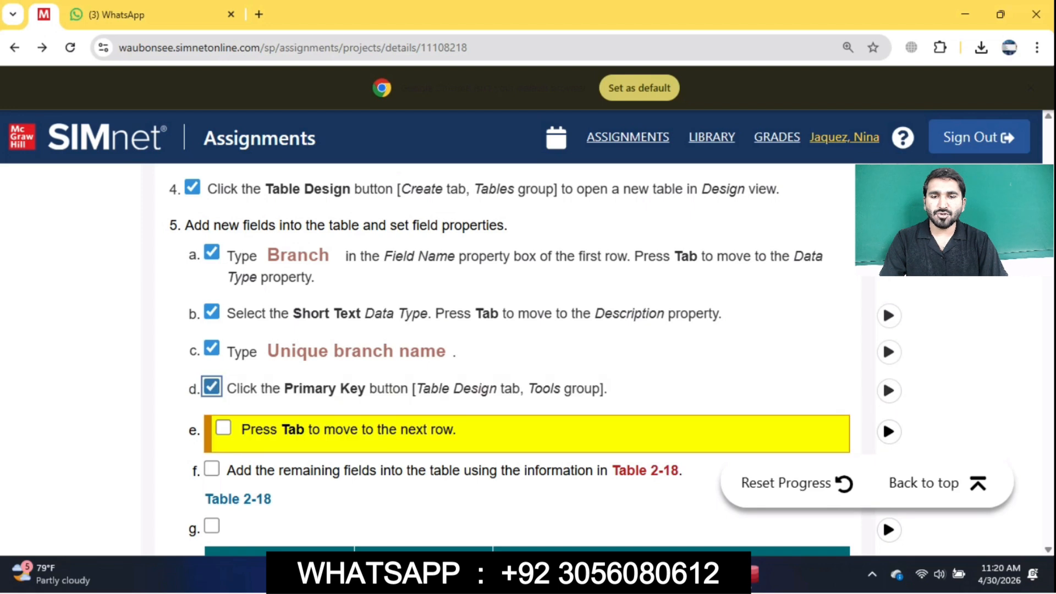
pyautogui.moveTo(274, 388); pyautogui.dragTo(409, 388)
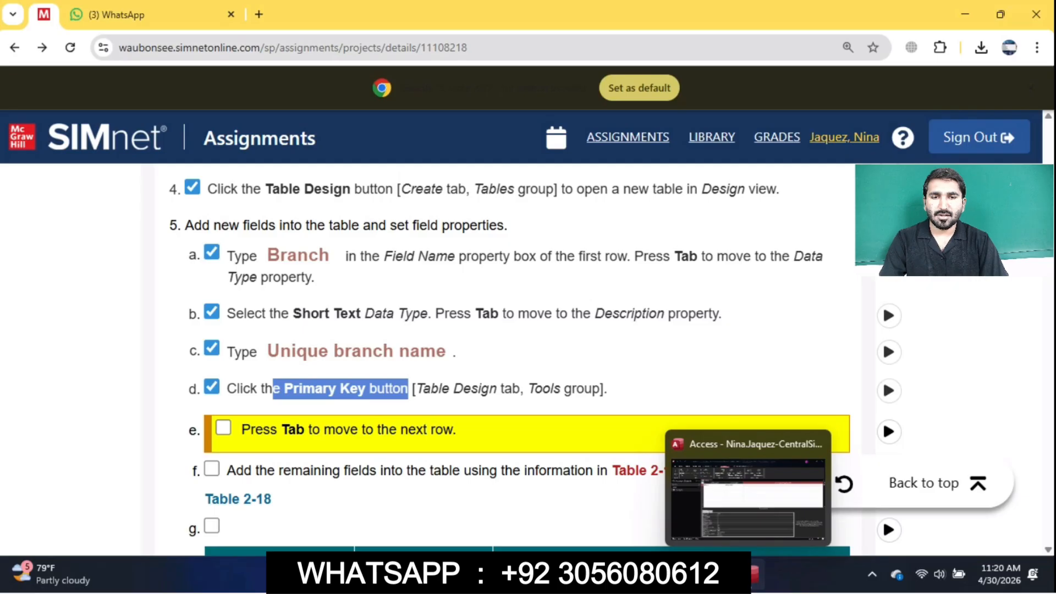
pyautogui.click(755, 575)
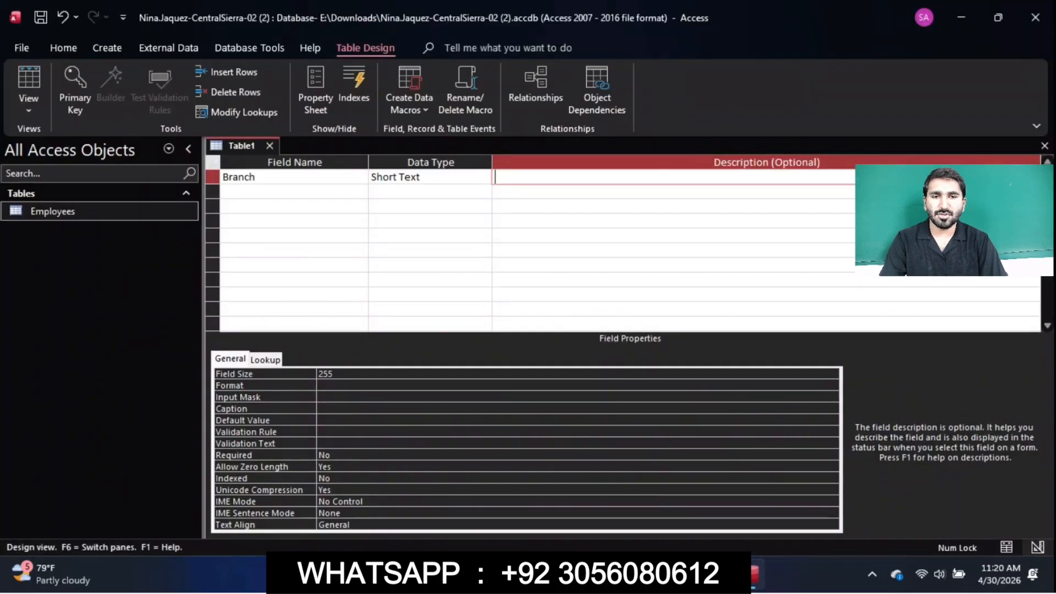
pyautogui.rightClick(213, 176)
pyautogui.click(256, 186)
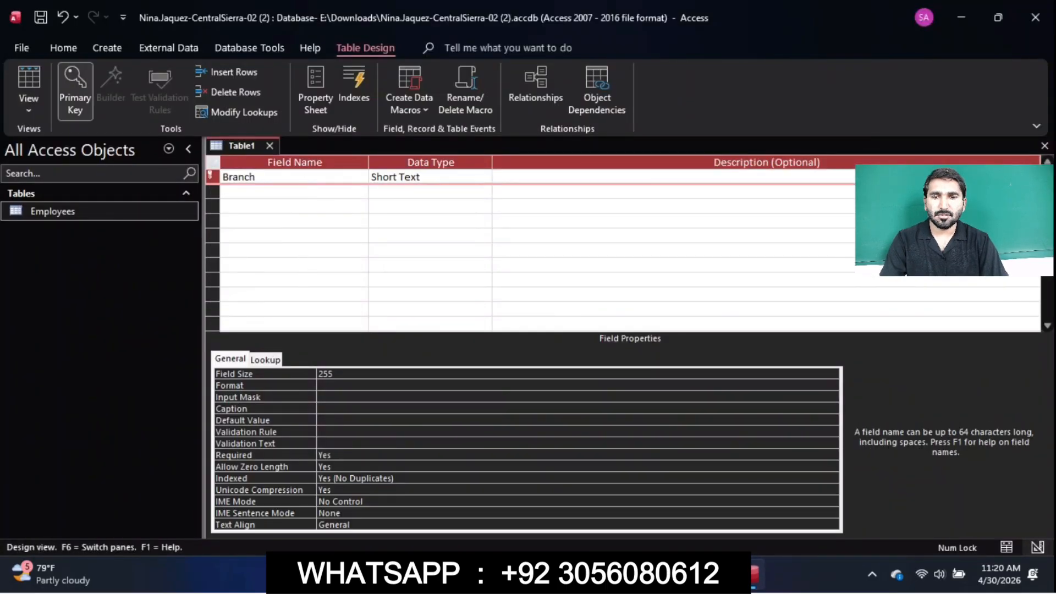
# Copy "Unique branch name" from step 5c in Chrome and paste it as the Branch field's description in Access
pyautogui.hotkey('alt', 'Tab')
pyautogui.moveTo(267, 352); pyautogui.dragTo(447, 351)
pyautogui.hotkey('ctrl', 'c')
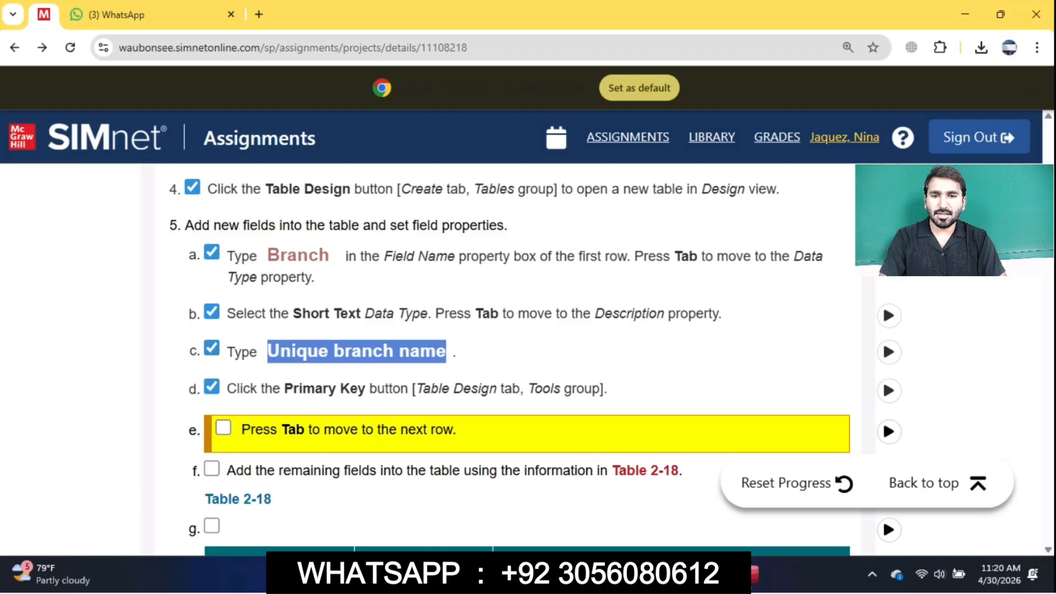
pyautogui.click(755, 575)
pyautogui.click(616, 177)
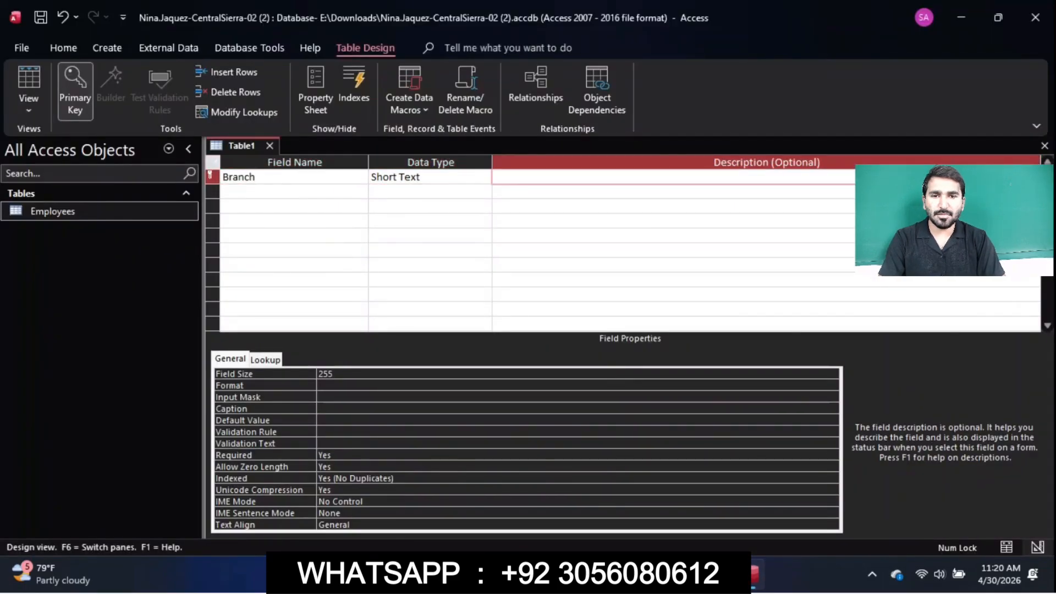
pyautogui.hotkey('ctrl', 'v')
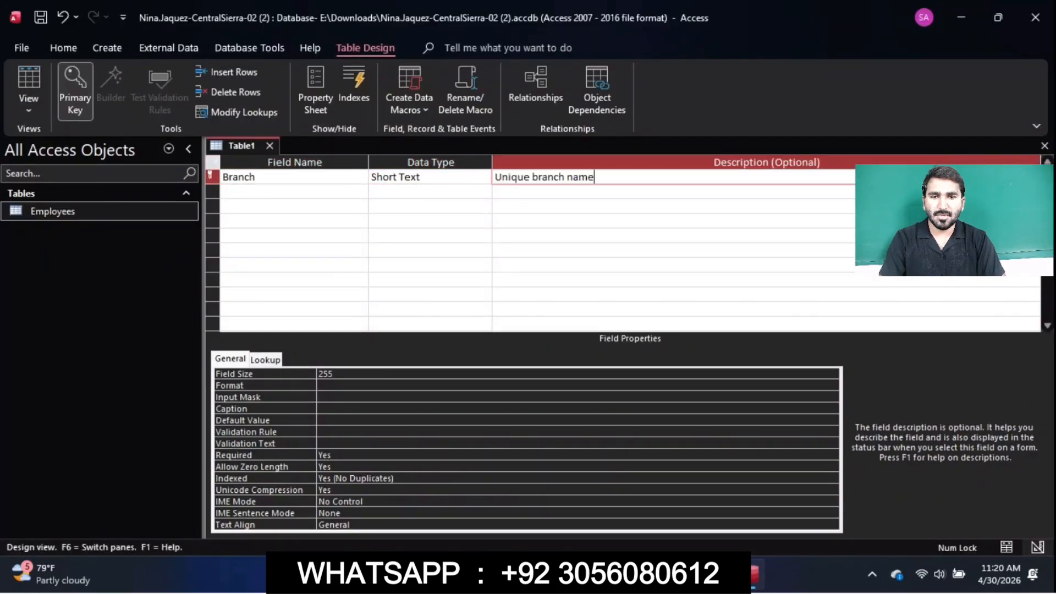
# Switch back to the assignment in Chrome, mark steps 5e to 5g complete, and clear the checkmark of step 5h
pyautogui.hotkey('alt', 'Tab')
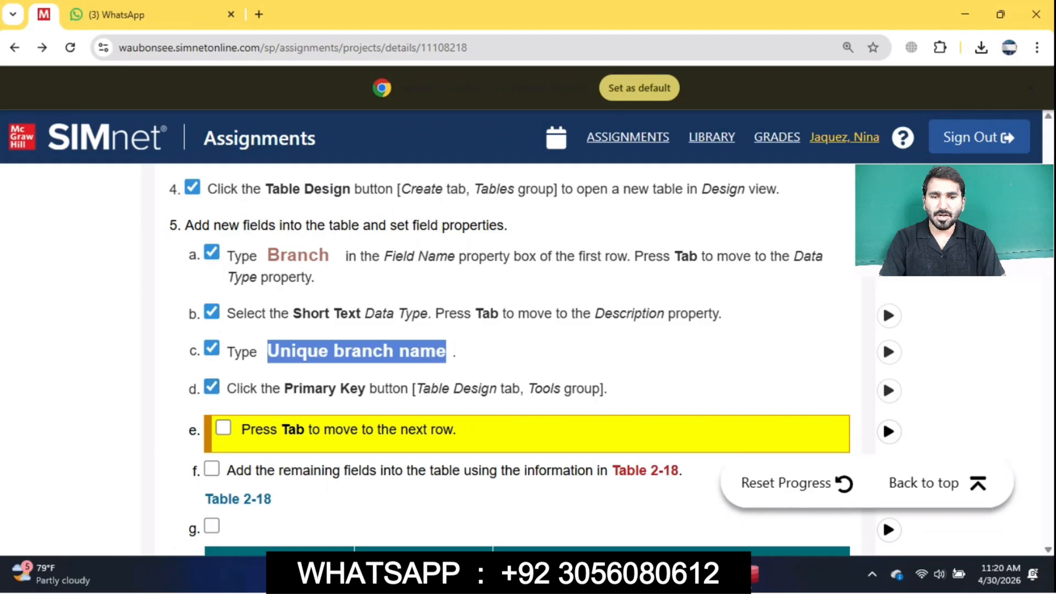
pyautogui.click(223, 428)
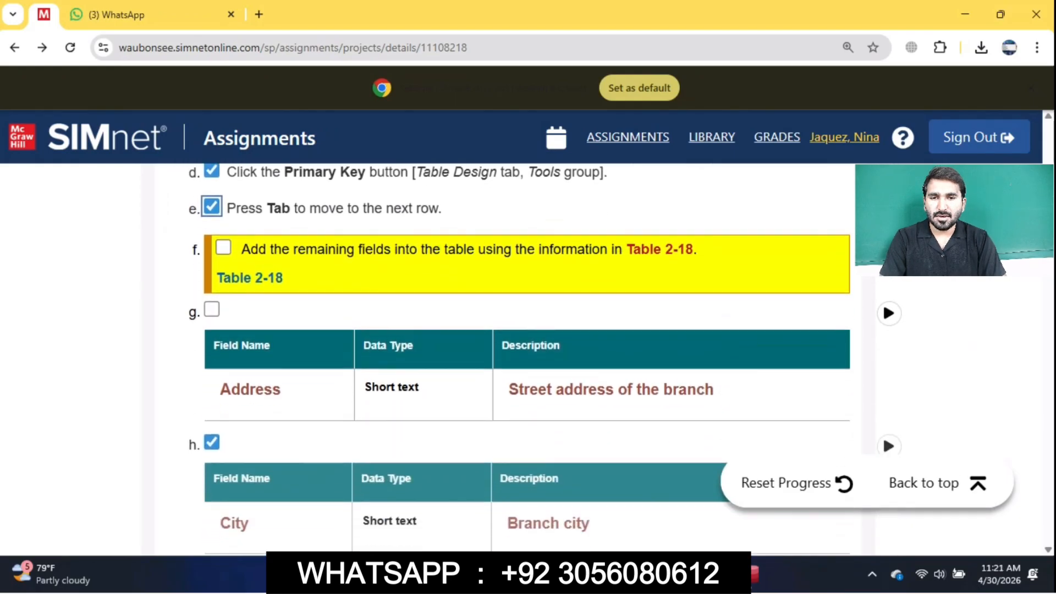
pyautogui.click(212, 443)
pyautogui.click(224, 247)
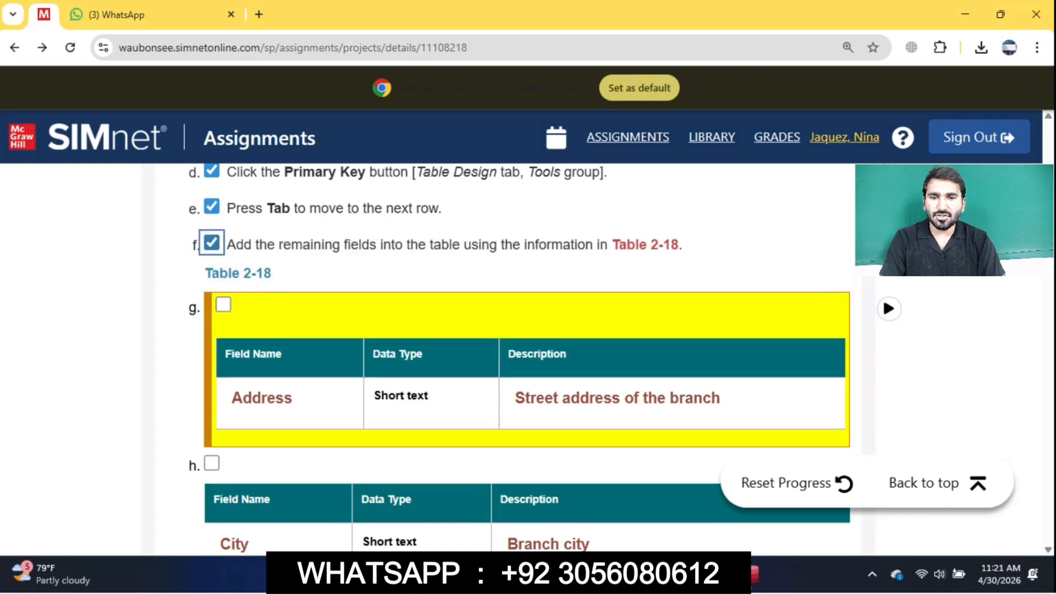
pyautogui.click(223, 304)
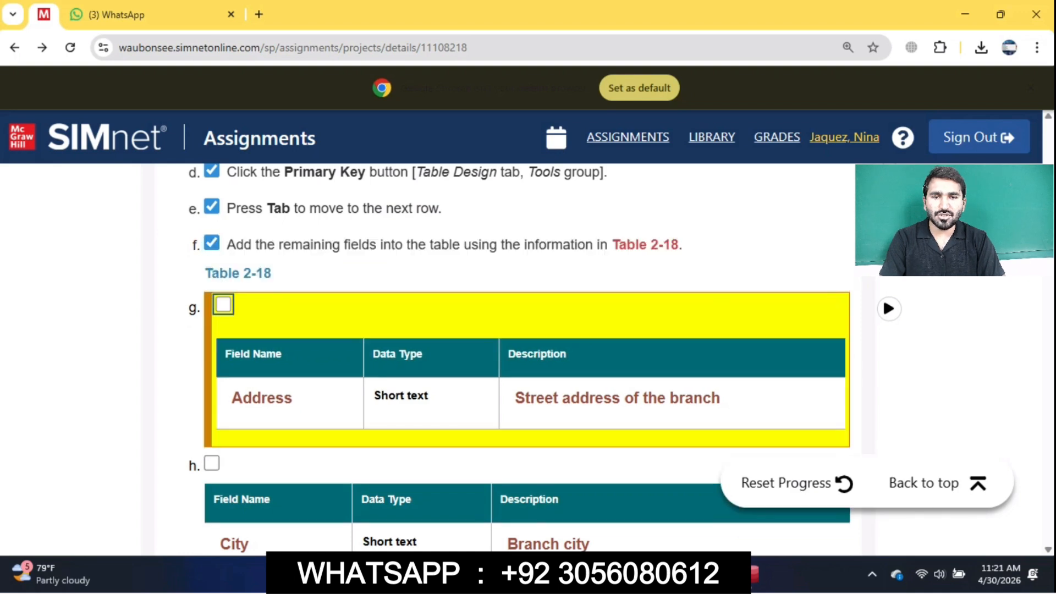
# Copy "Address" from step 5g and add it in Access as the second field with the Short Text data type
pyautogui.moveTo(221, 379); pyautogui.dragTo(280, 381)
pyautogui.hotkey('ctrl', 'c')
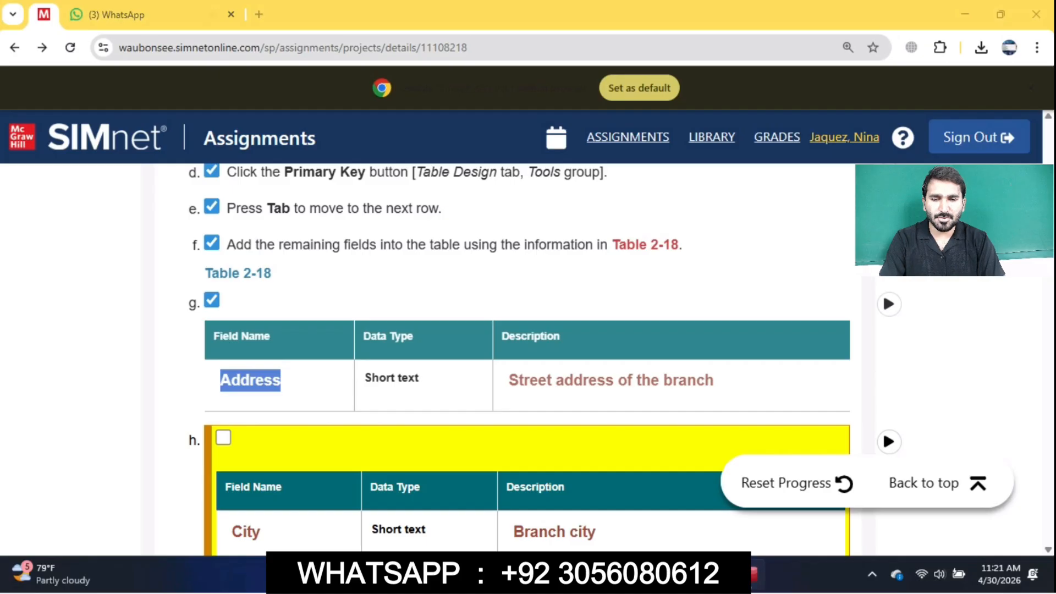
pyautogui.hotkey('alt', 'Tab')
pyautogui.press('Tab')
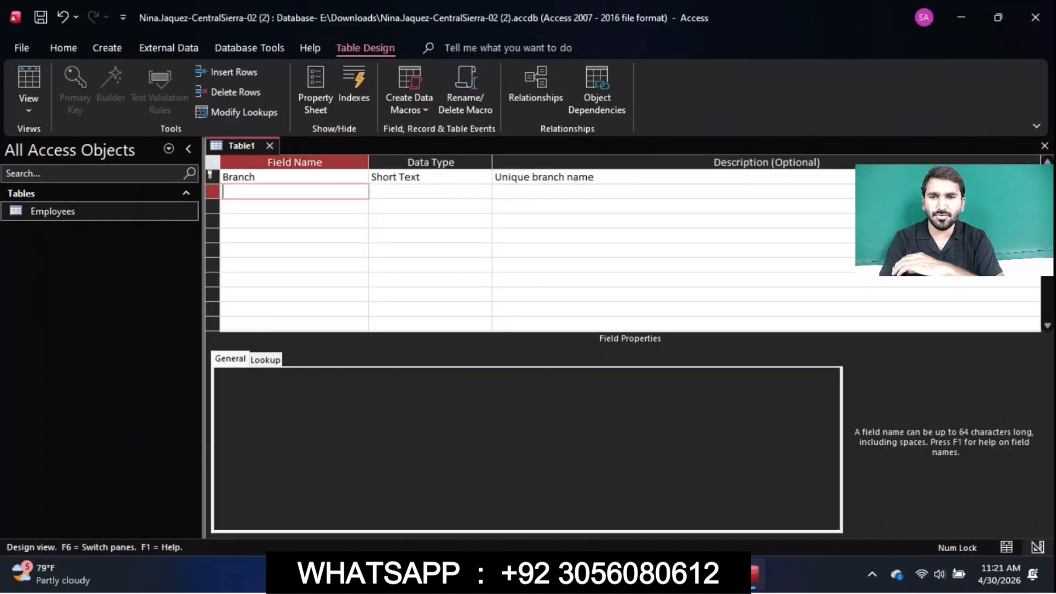
pyautogui.hotkey('ctrl', 'v')
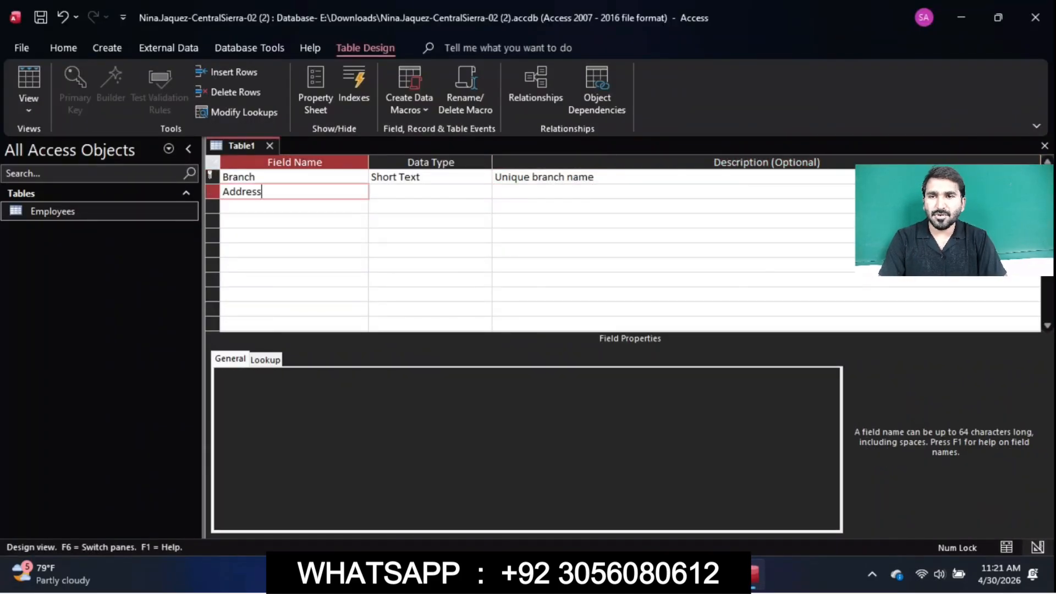
pyautogui.press('Tab')
pyautogui.press('Tab')
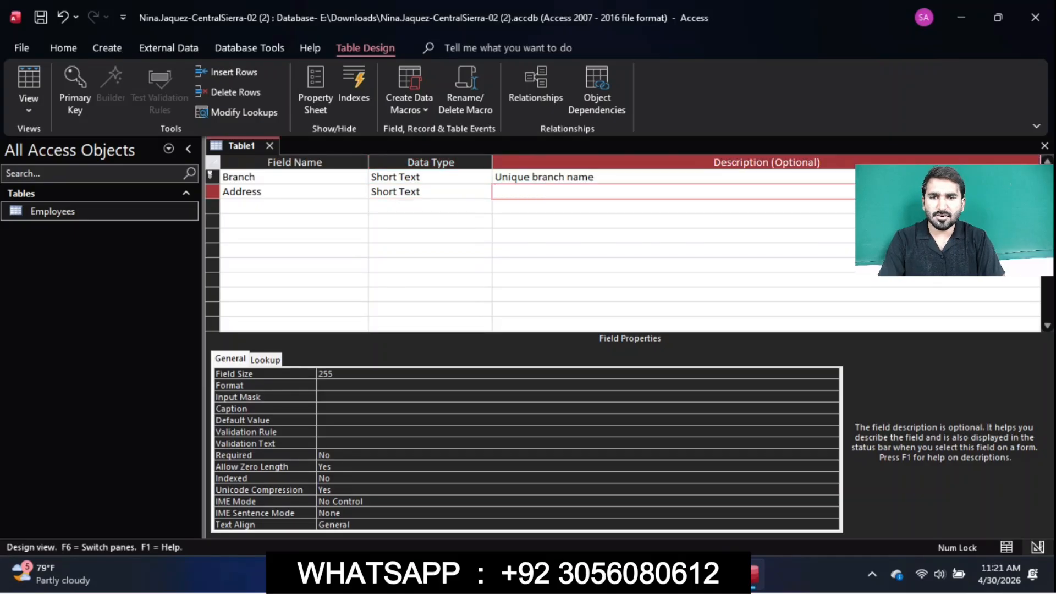
# Copy "Street address of the branch" from step 5g in Chrome and paste it as the Address field's description in Access
pyautogui.hotkey('alt', 'Tab')
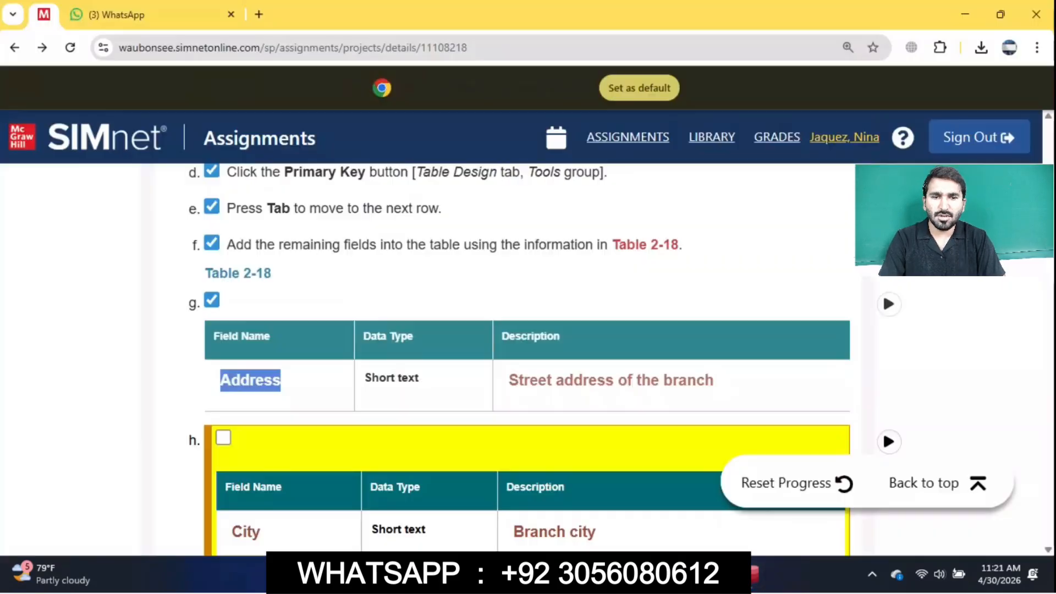
pyautogui.moveTo(509, 380); pyautogui.dragTo(713, 379)
pyautogui.hotkey('ctrl', 'c')
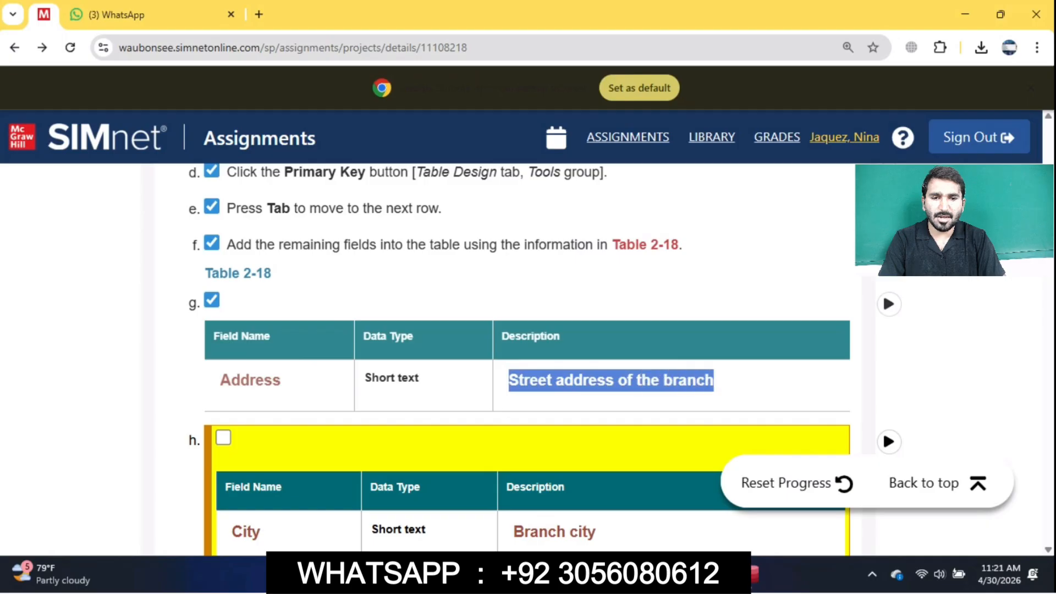
pyautogui.hotkey('alt', 'Tab')
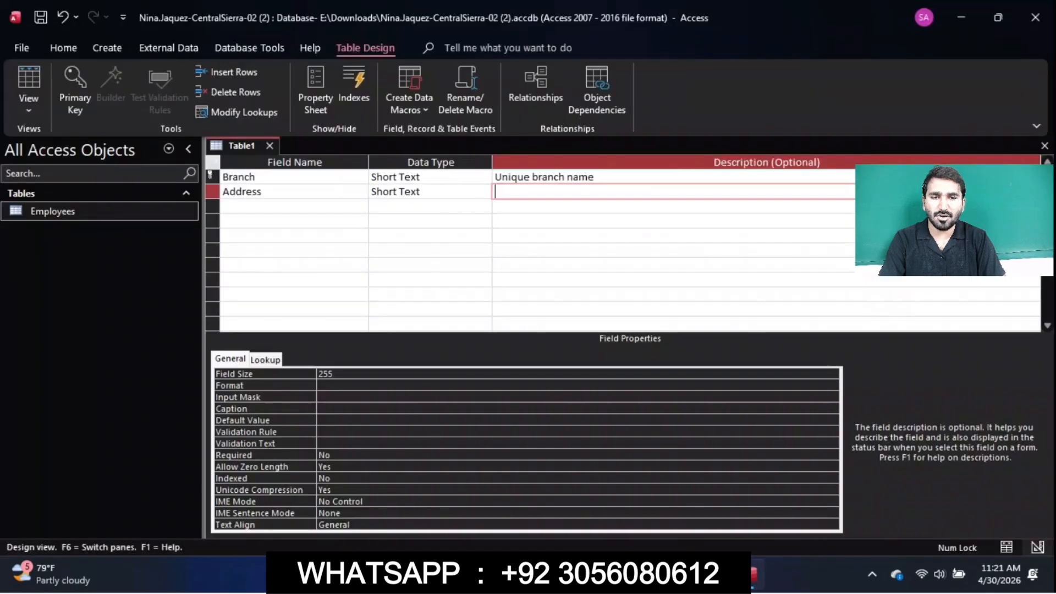
pyautogui.hotkey('ctrl', 'v')
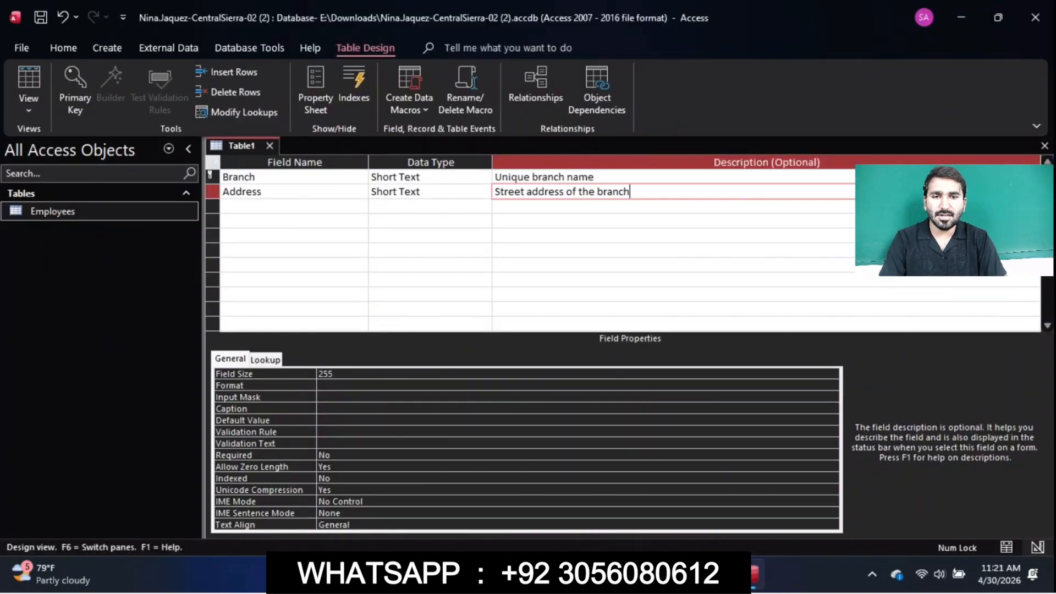
# Switch back to the assignment in Chrome and clear the checkmarks of steps 5i and 5j
pyautogui.hotkey('alt', 'Tab')
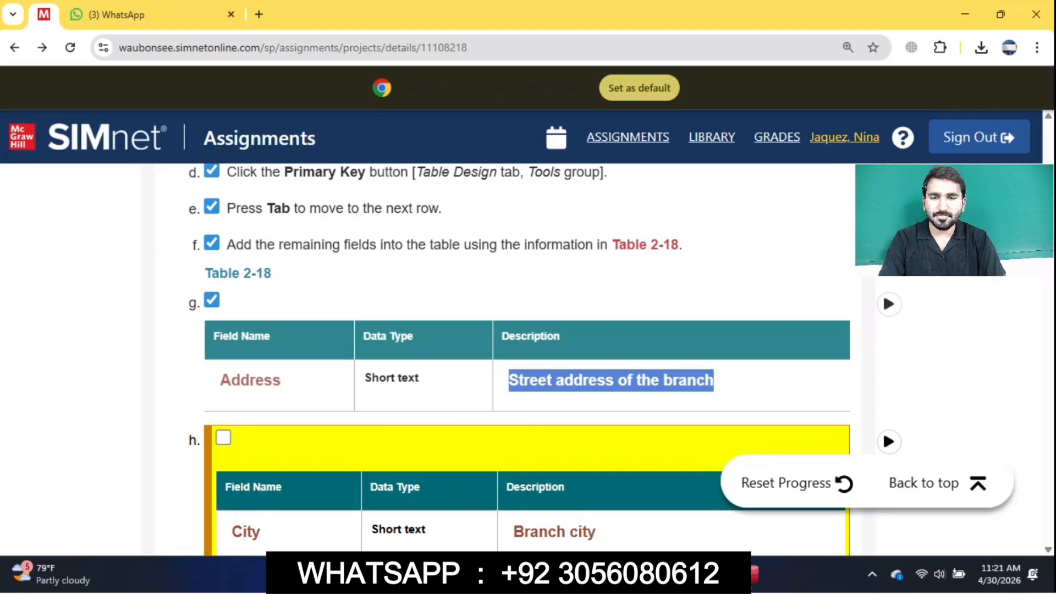
pyautogui.scroll(-3, 528, 357)
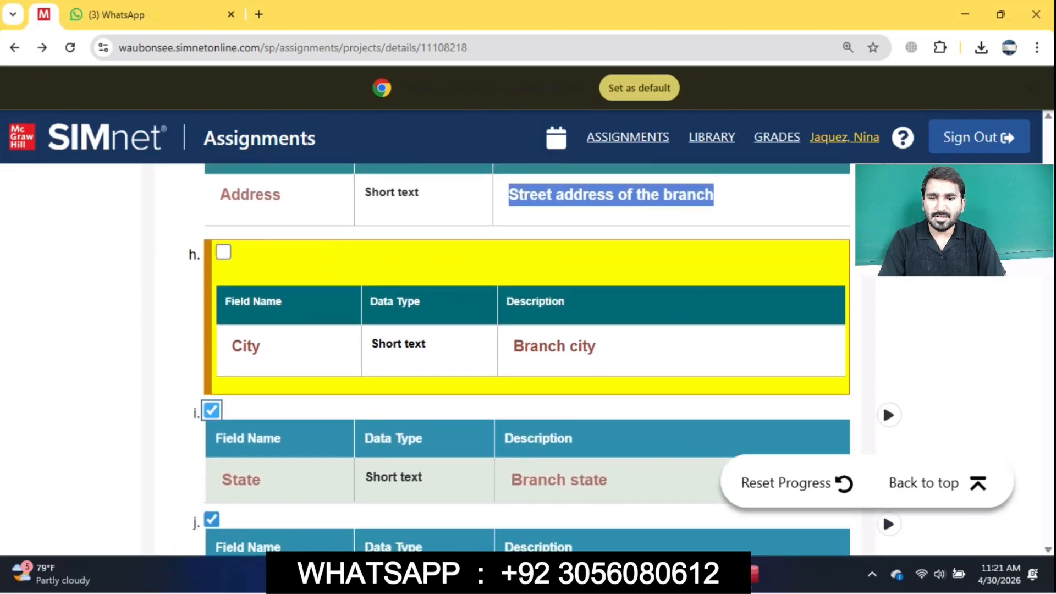
pyautogui.click(212, 410)
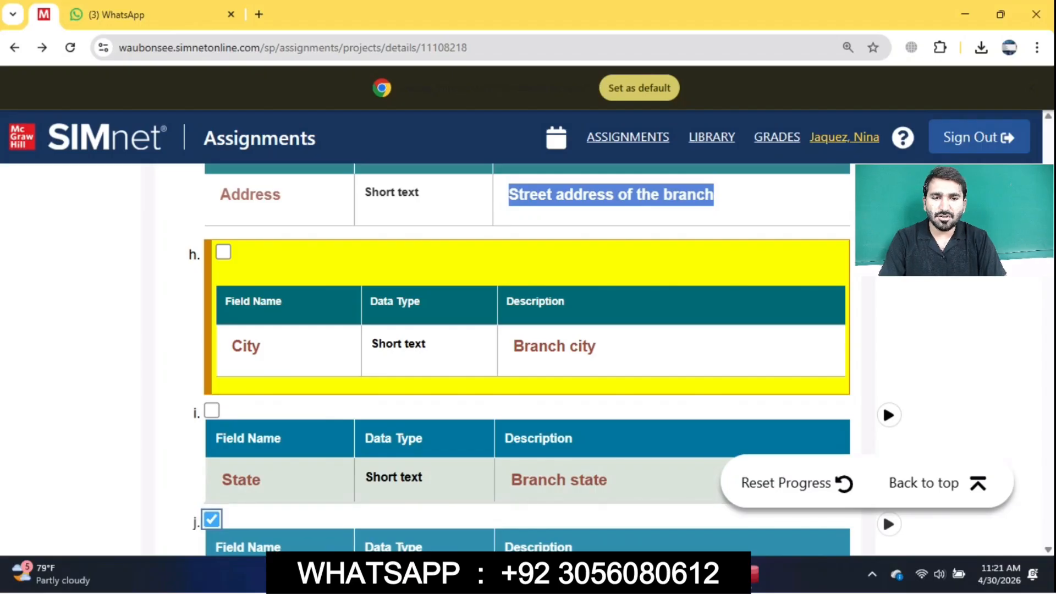
pyautogui.click(212, 519)
# Following step 5h, switch to Access and add a City field with the Short Text data type and the description "Branch city"
pyautogui.moveTo(231, 346); pyautogui.dragTo(261, 347)
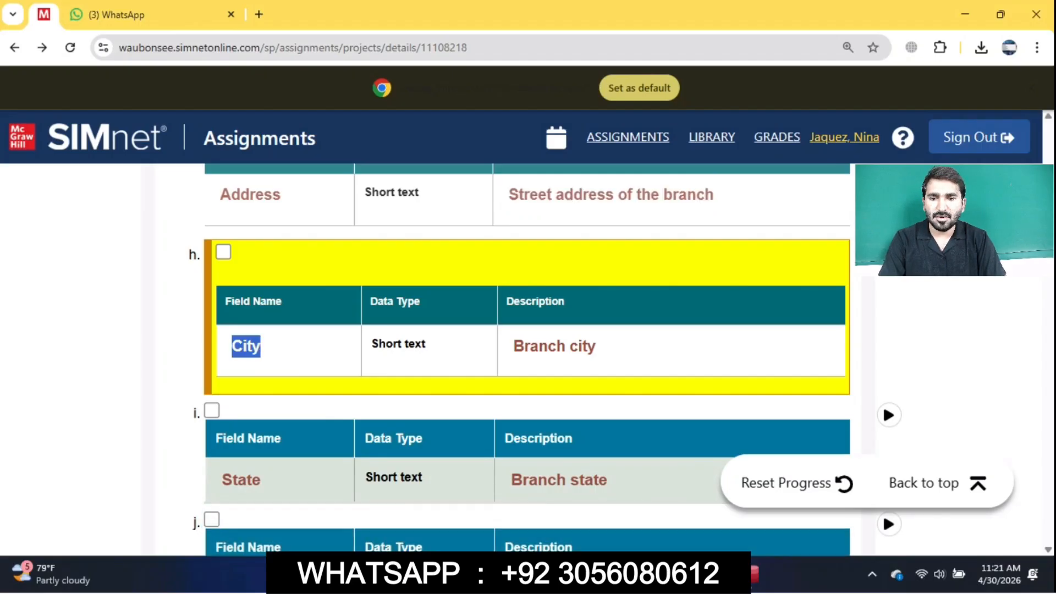
pyautogui.moveTo(513, 346); pyautogui.dragTo(596, 347)
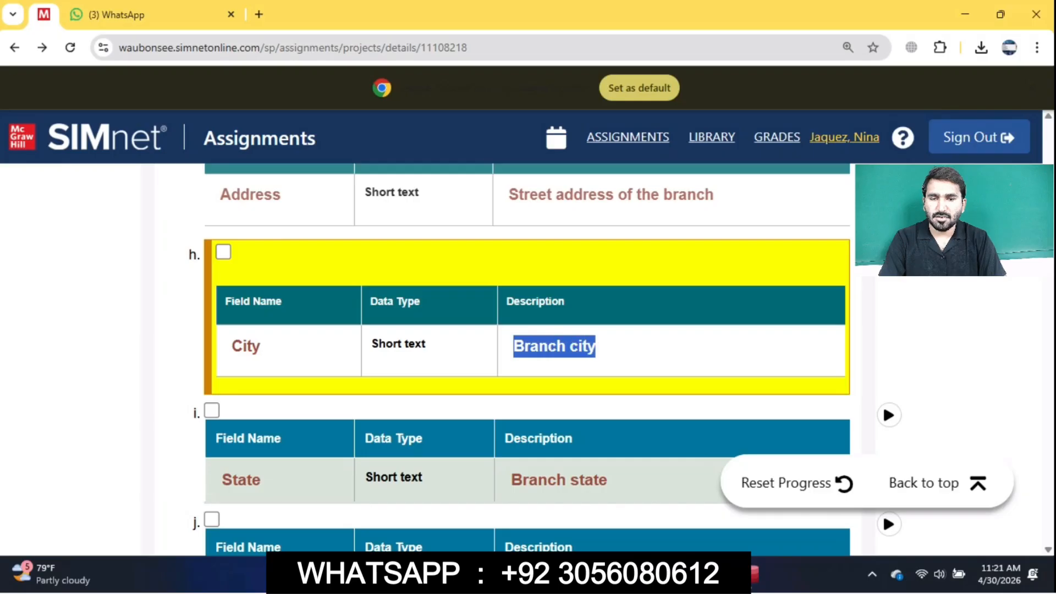
pyautogui.hotkey('alt', 'Tab')
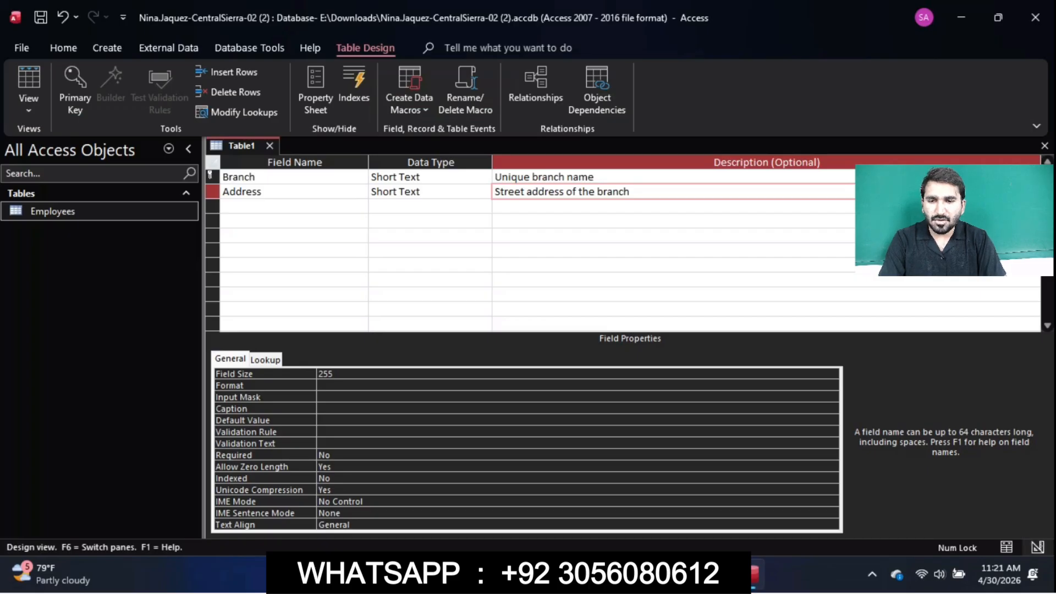
pyautogui.press('Tab')
pyautogui.write('C')
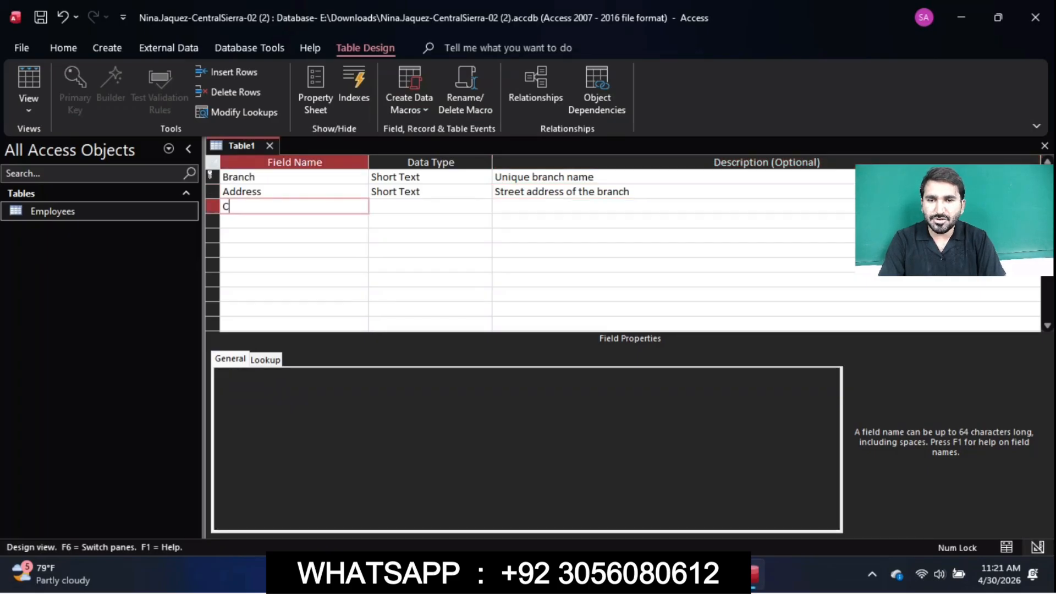
pyautogui.write('ity')
pyautogui.press('Tab')
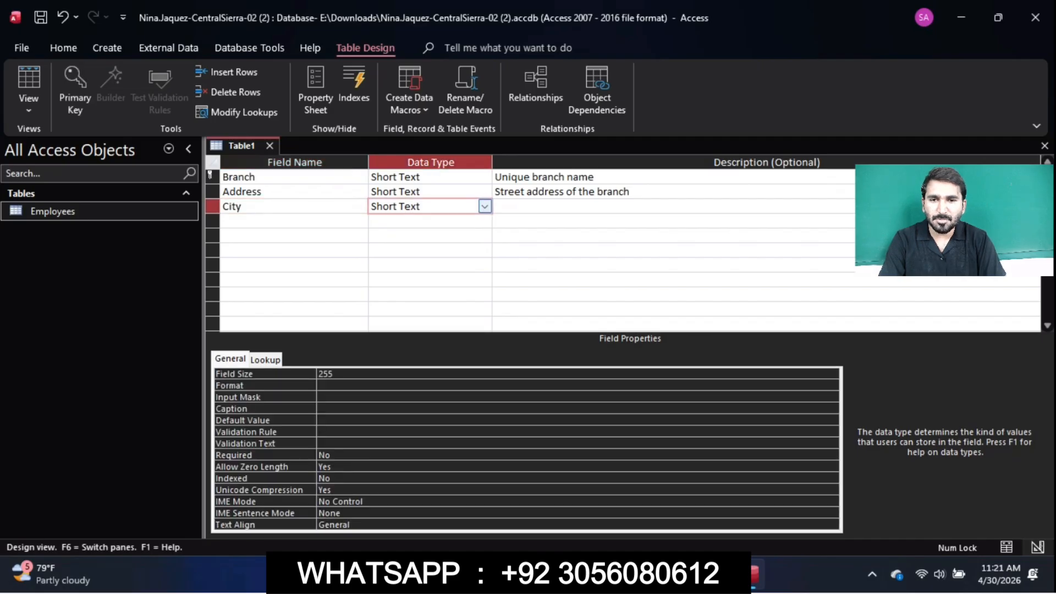
pyautogui.press('Tab')
pyautogui.write('Branch city')
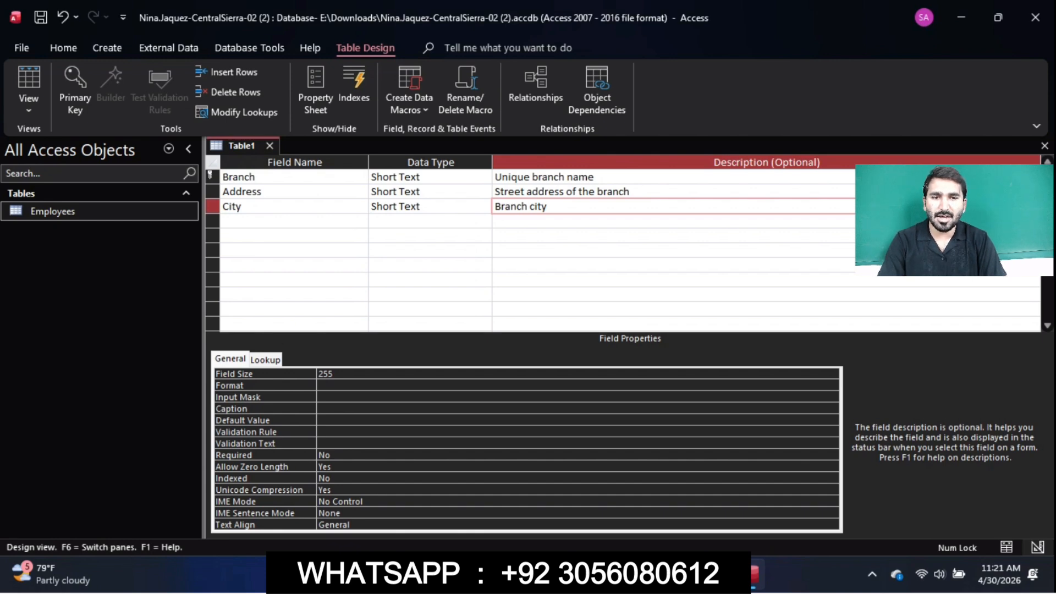
# Switch to the assignment in Chrome and check off steps 5h and 5i as completed
pyautogui.hotkey('alt', 'Tab')
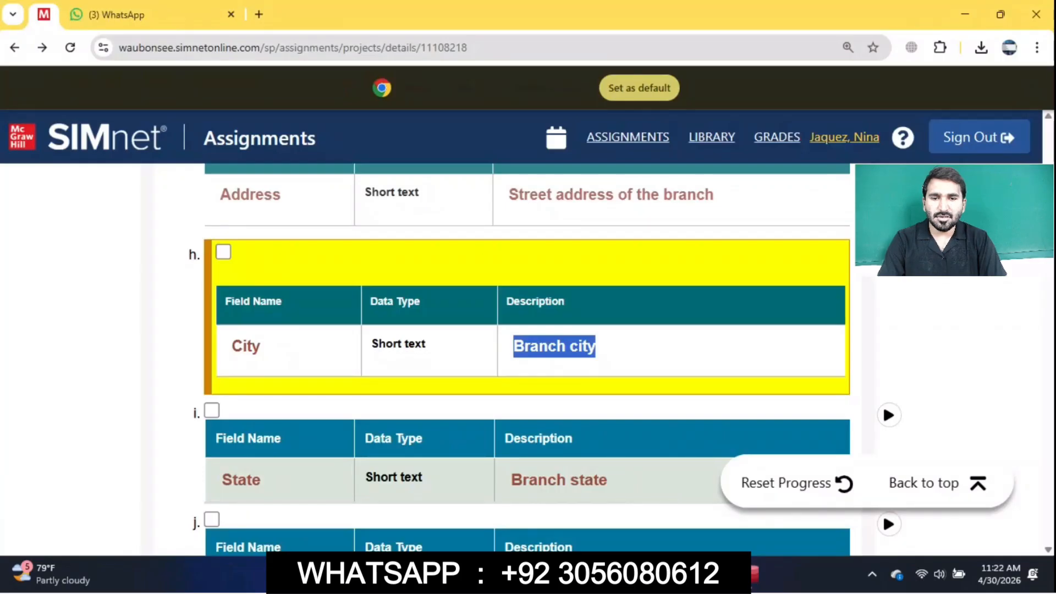
pyautogui.scroll(5, 527, 358)
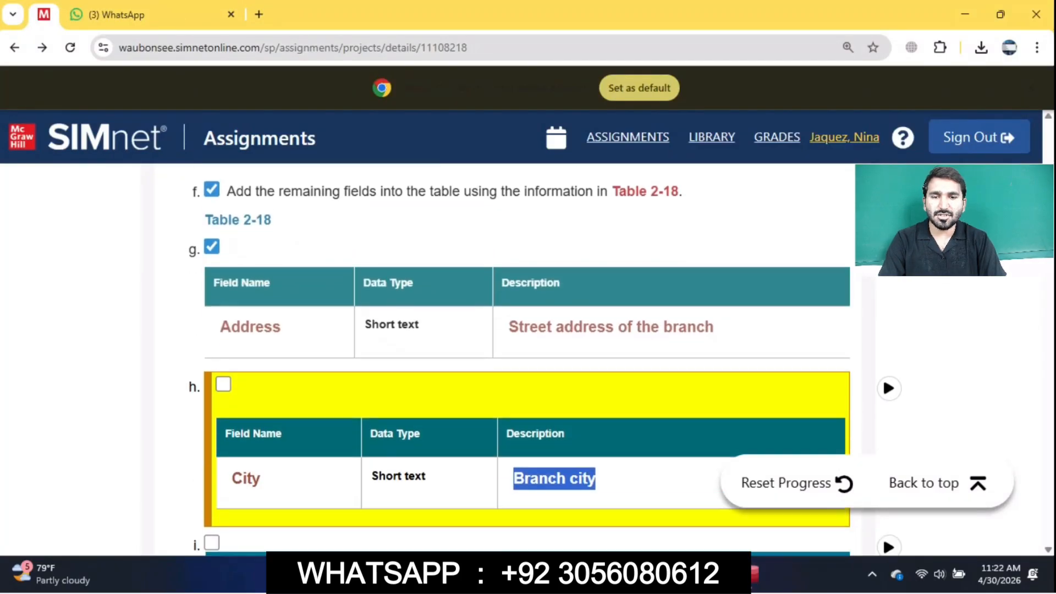
pyautogui.scroll(-6, 527, 358)
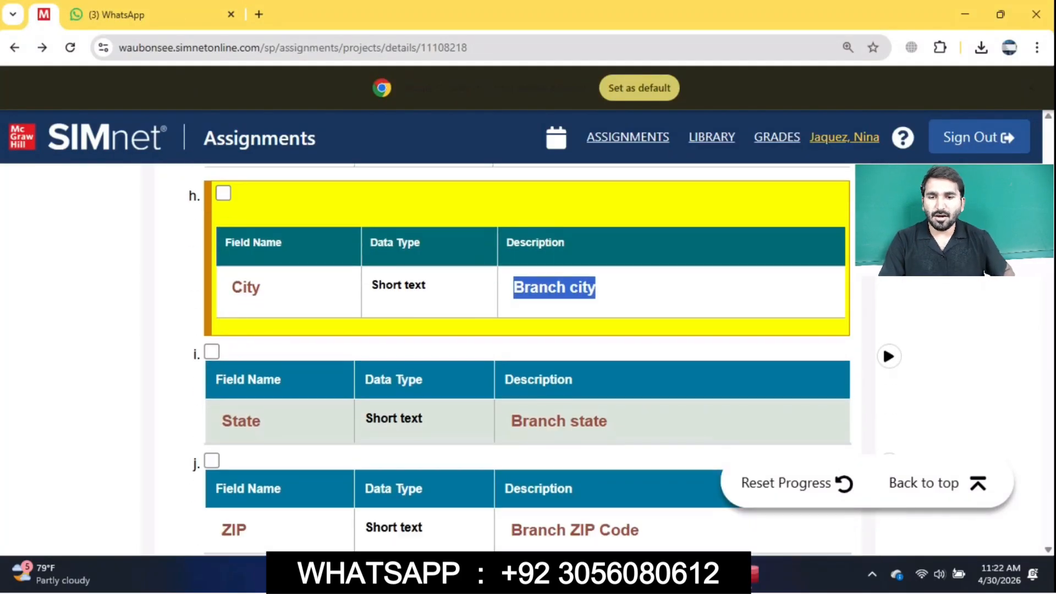
pyautogui.click(223, 193)
pyautogui.click(223, 348)
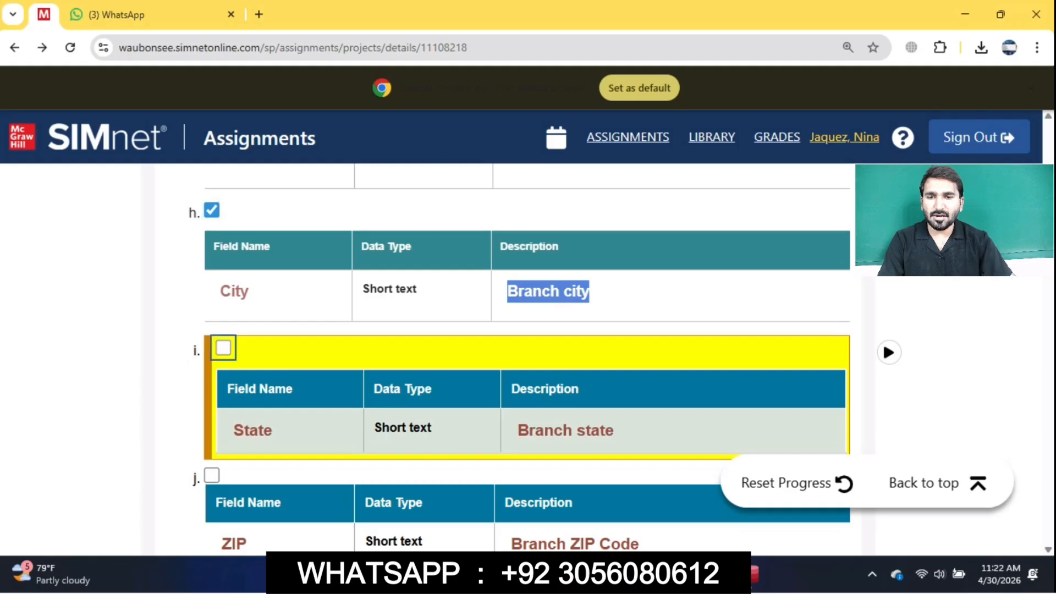
pyautogui.scroll(-3, 523, 358)
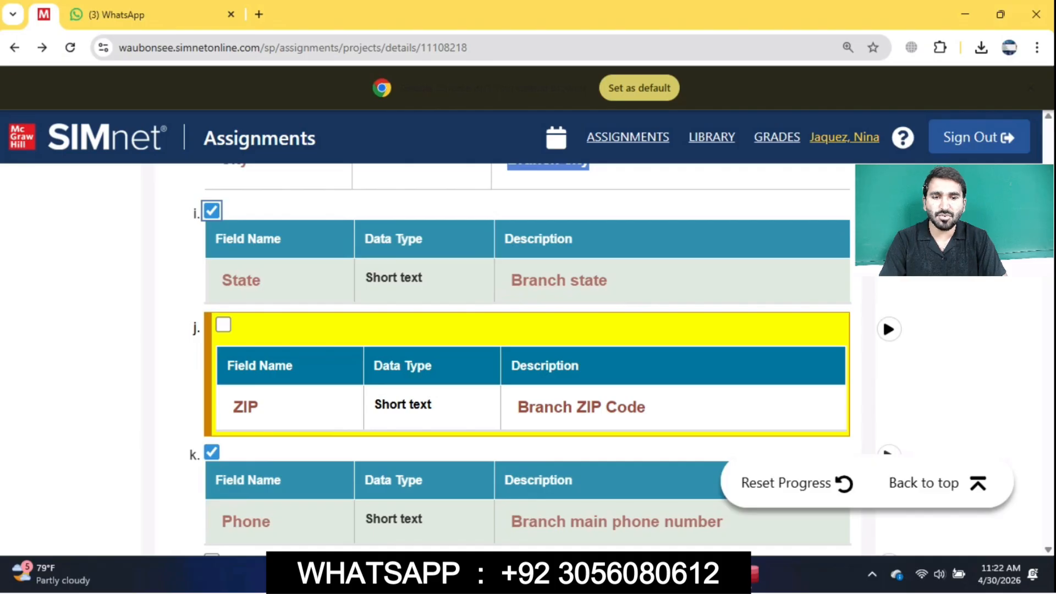
# Copy "Branch state" from step 5i and, in Access, add a State field with the Short Text data type and that description
pyautogui.moveTo(511, 281); pyautogui.dragTo(609, 281)
pyautogui.hotkey('ctrl', 'c')
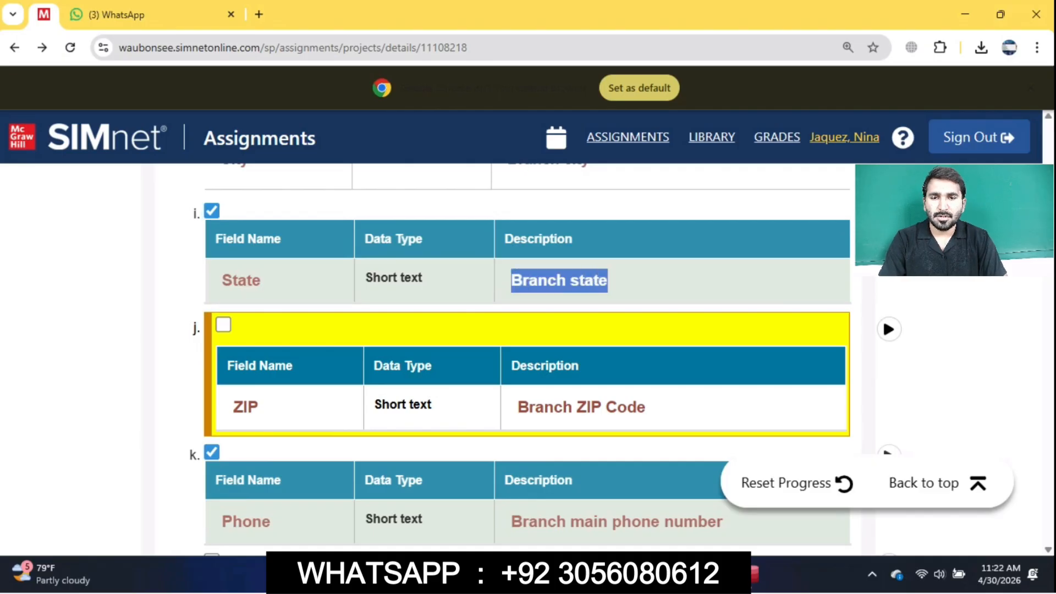
pyautogui.click(750, 575)
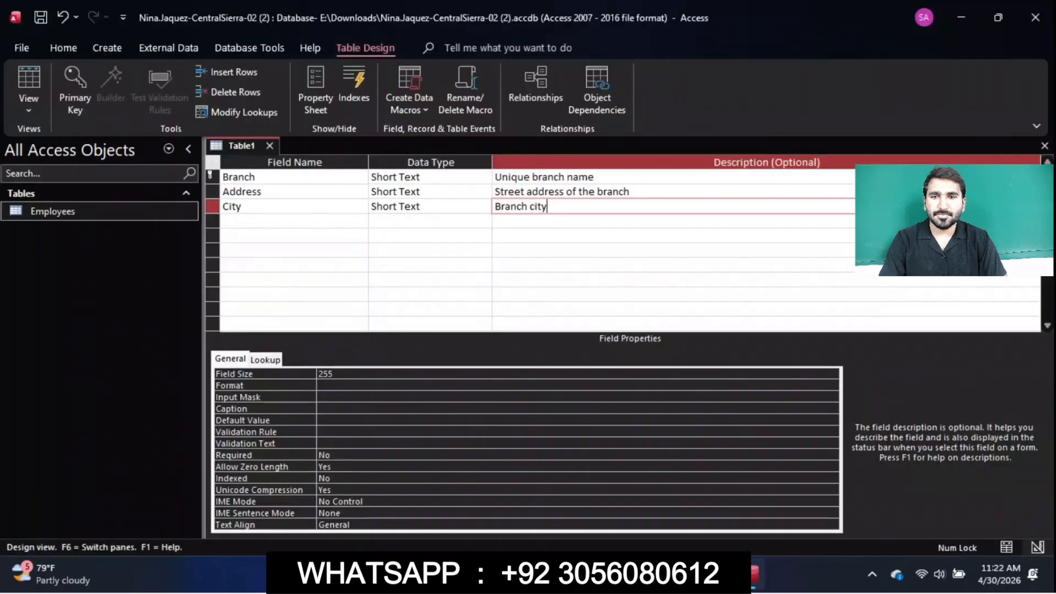
pyautogui.press('Tab')
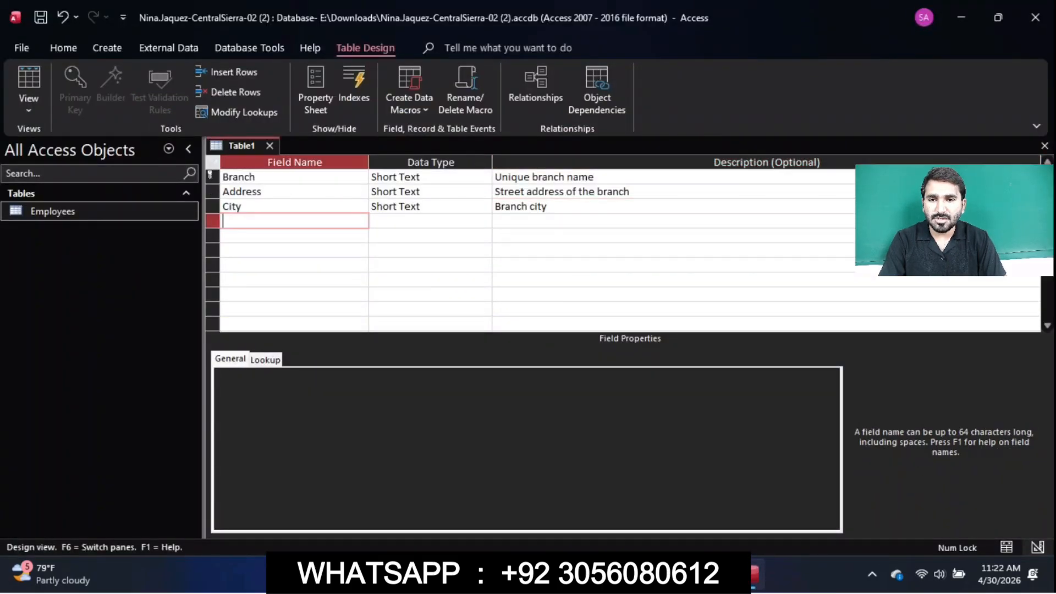
pyautogui.write('Stat')
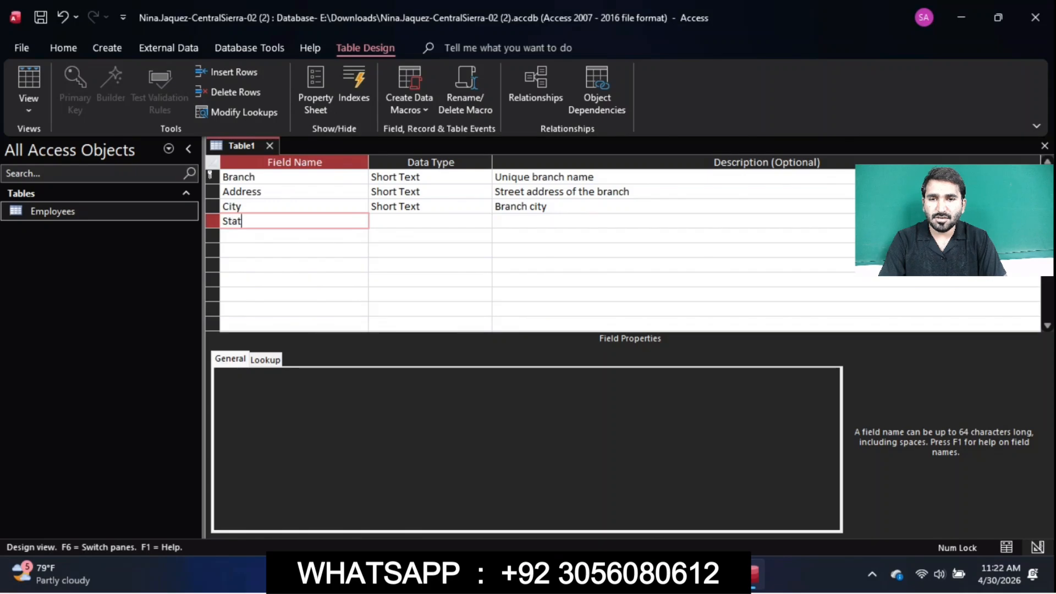
pyautogui.write('e')
pyautogui.press('Tab')
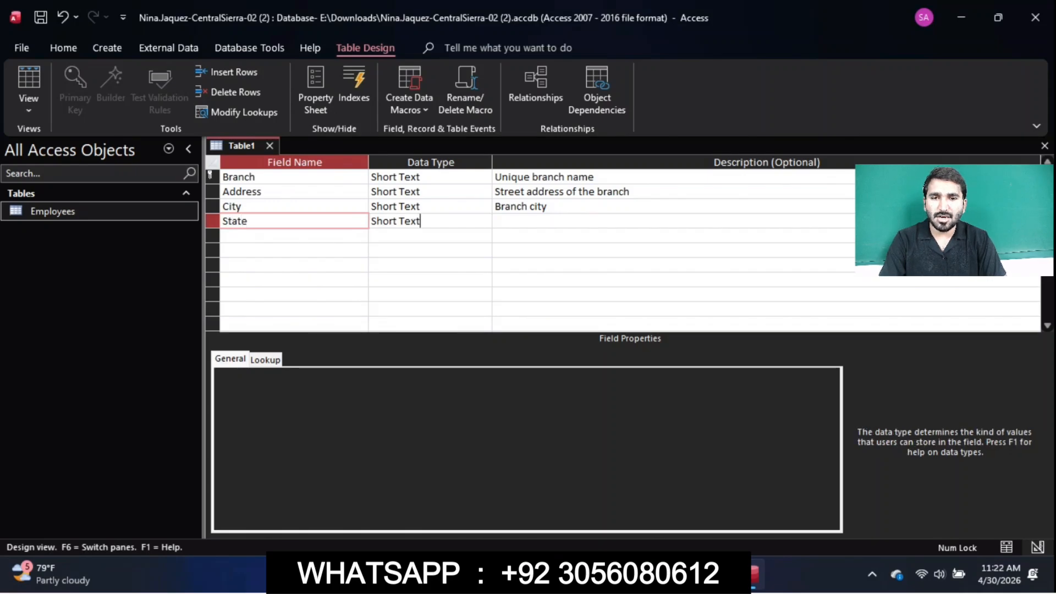
pyautogui.press('Tab')
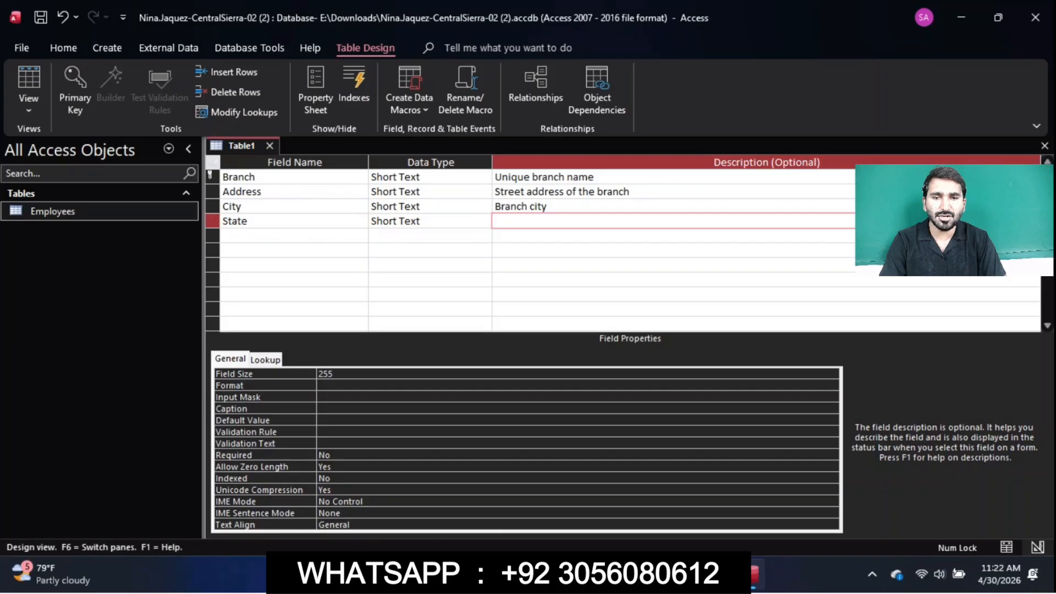
pyautogui.hotkey('ctrl', 'v')
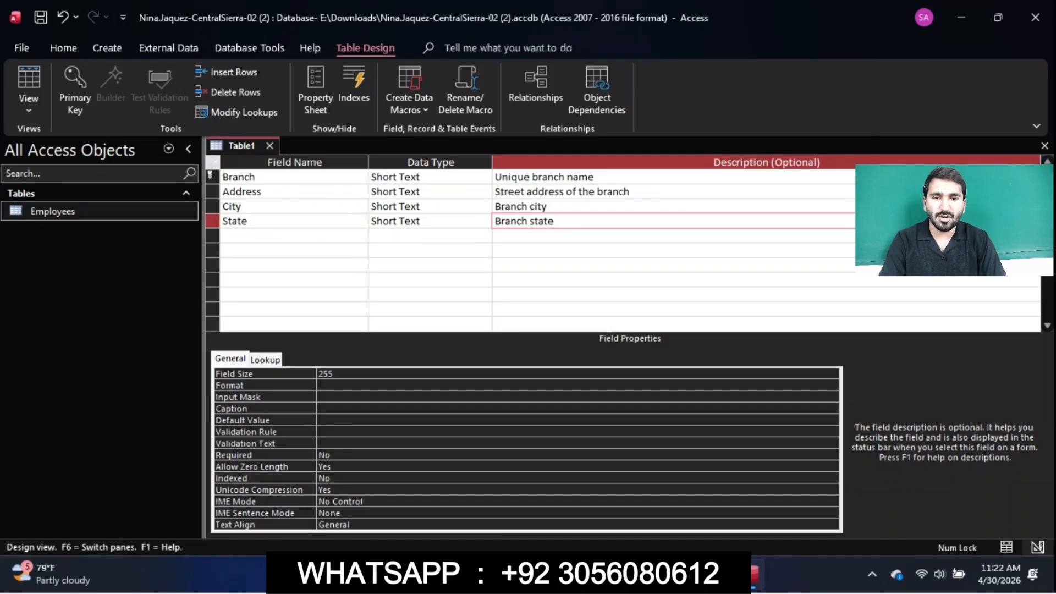
# Switch to Chrome, check off step 5j, select its "Branch ZIP Code" description and clear the checkmark of step 5k
pyautogui.hotkey('alt', 'Tab')
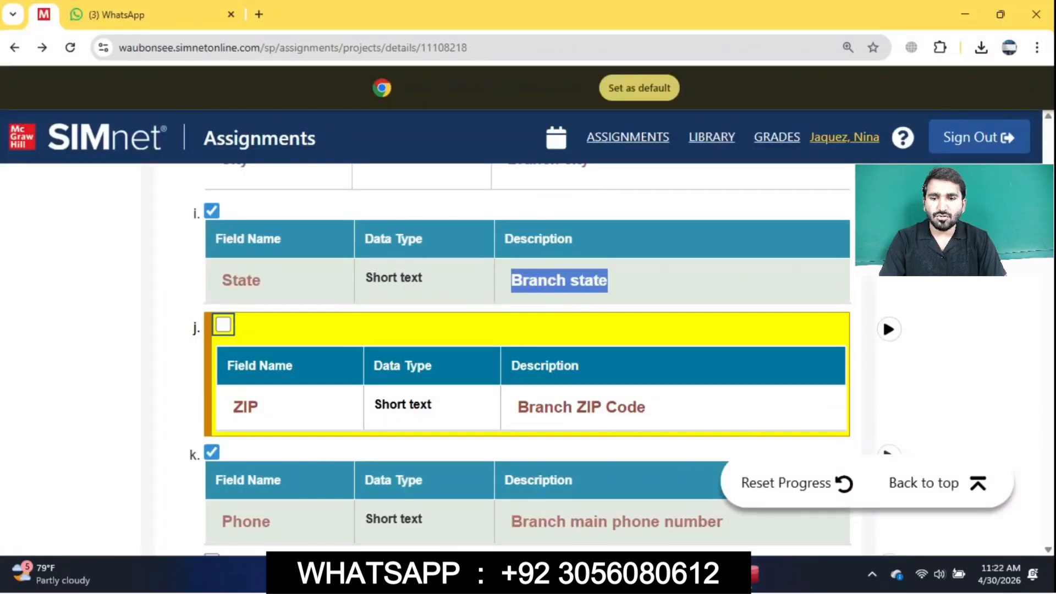
pyautogui.click(223, 325)
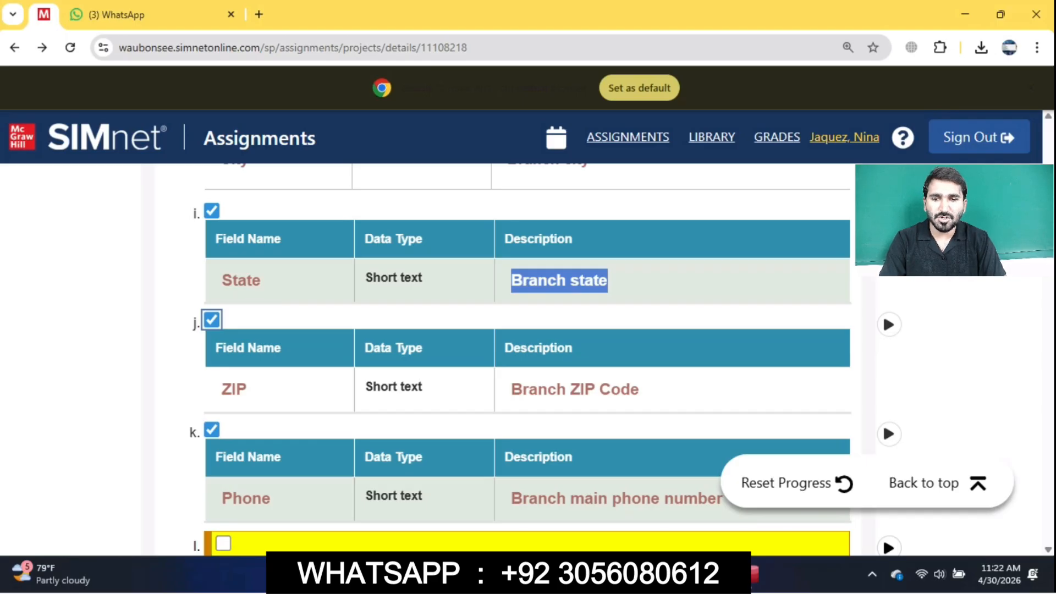
pyautogui.click(568, 388)
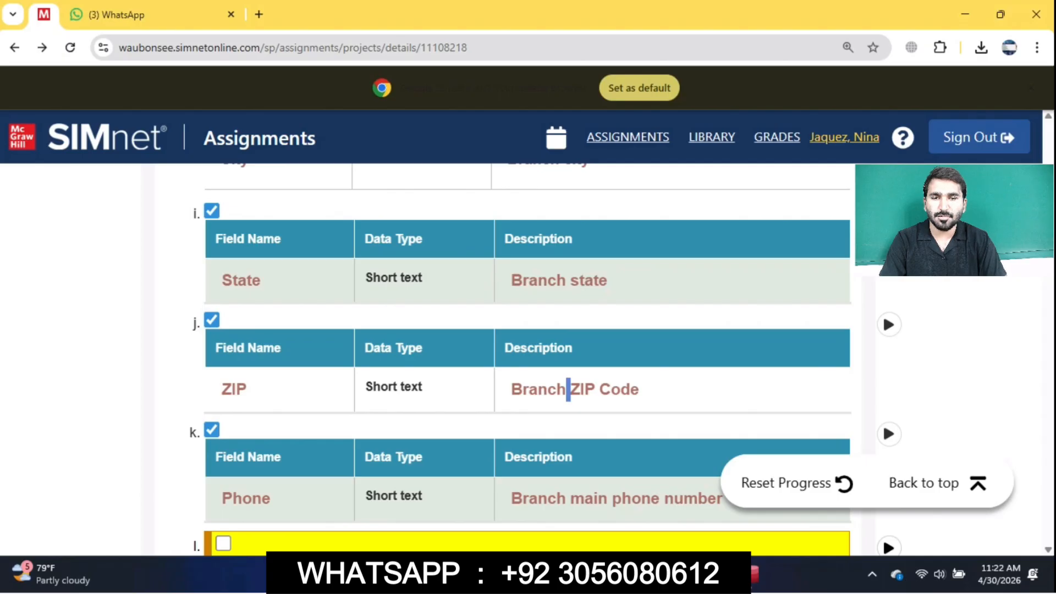
pyautogui.moveTo(512, 389); pyautogui.dragTo(639, 389)
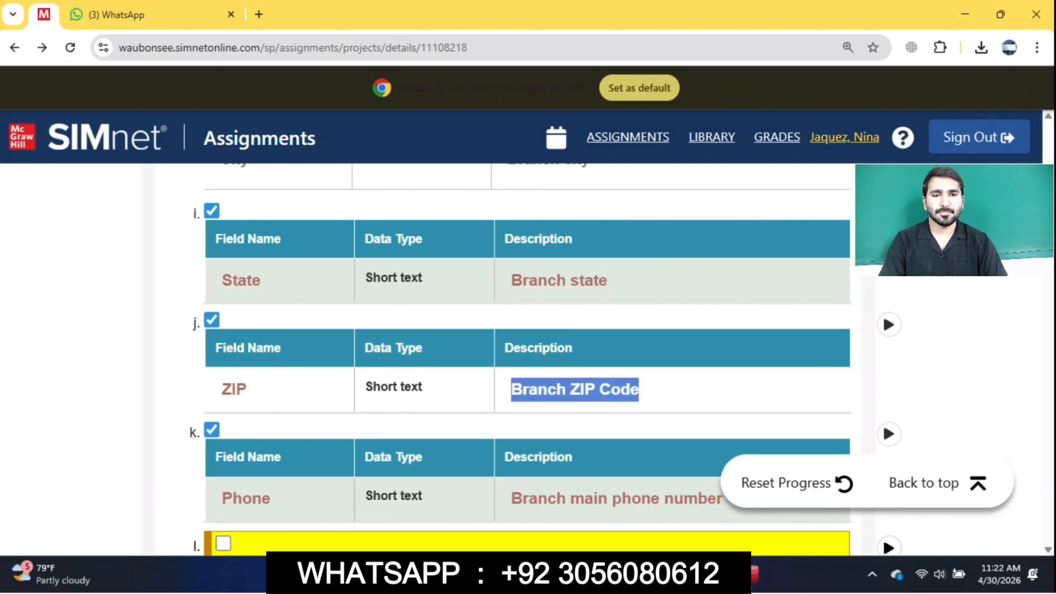
pyautogui.click(212, 431)
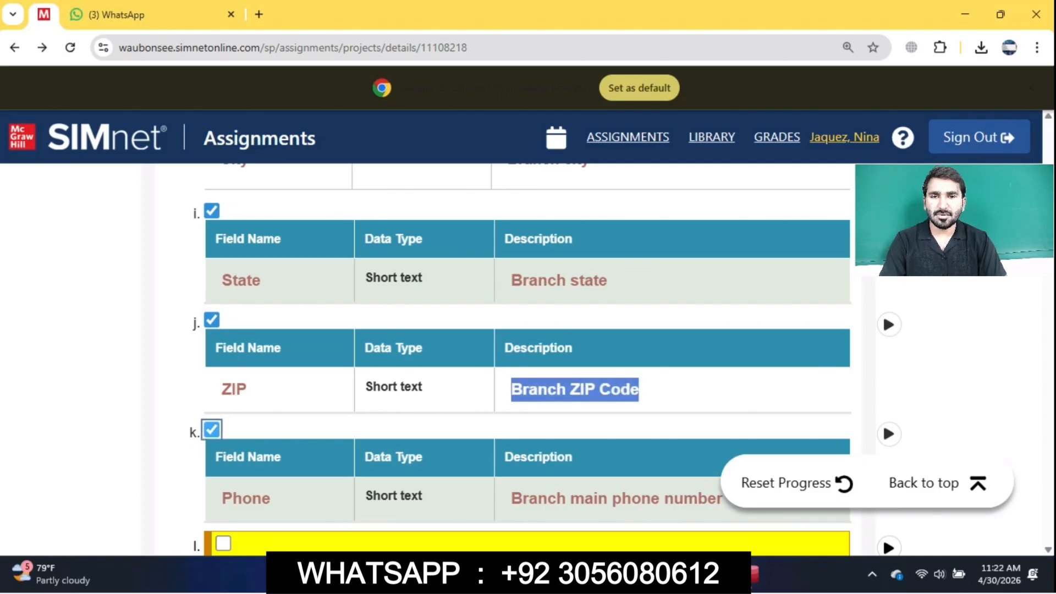
# Switch to Access and add a ZIP field with the Short Text data type and the description "Branch ZIP Code"
pyautogui.click(748, 574)
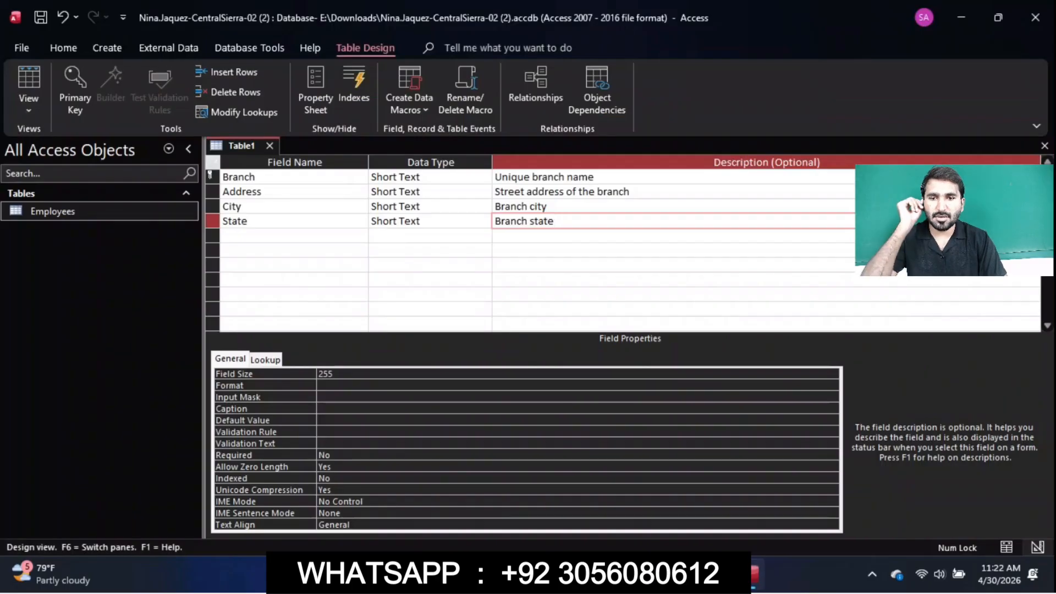
pyautogui.press('Tab')
pyautogui.write('ZIP')
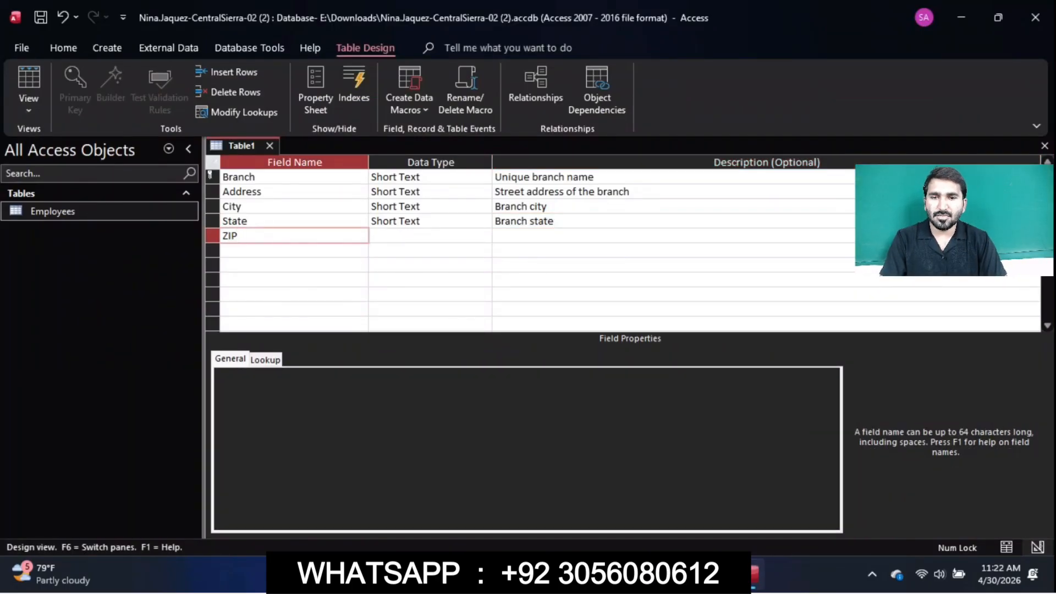
pyautogui.press('Tab')
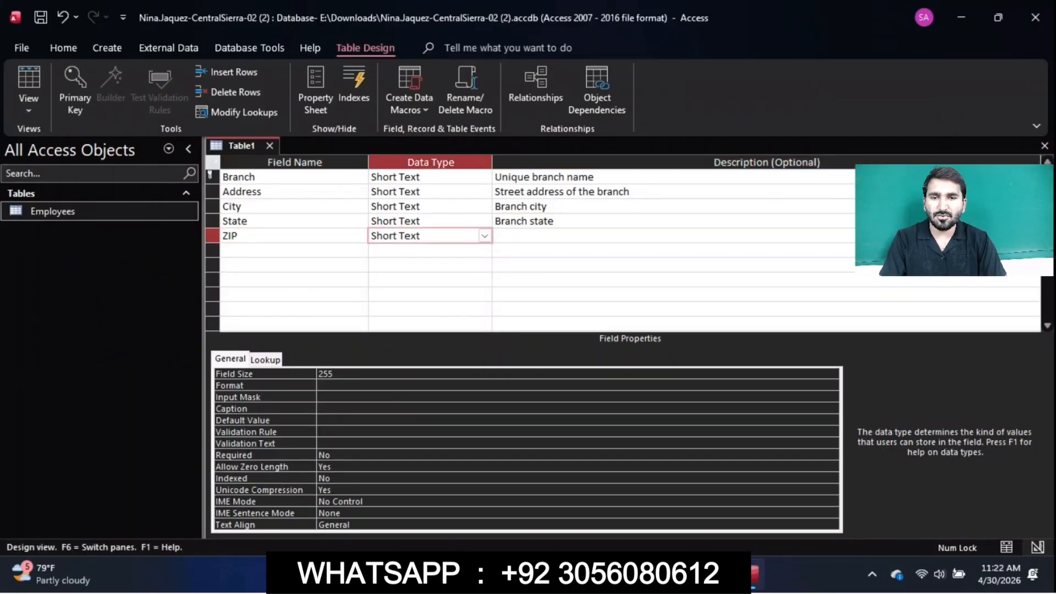
pyautogui.press('Tab')
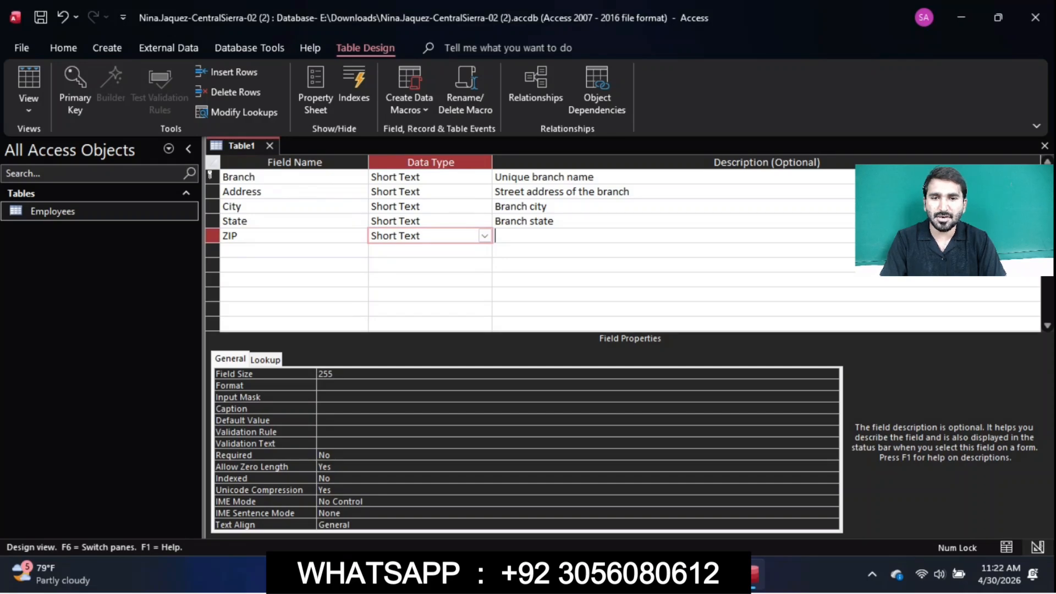
pyautogui.write('Branch ZIP Code')
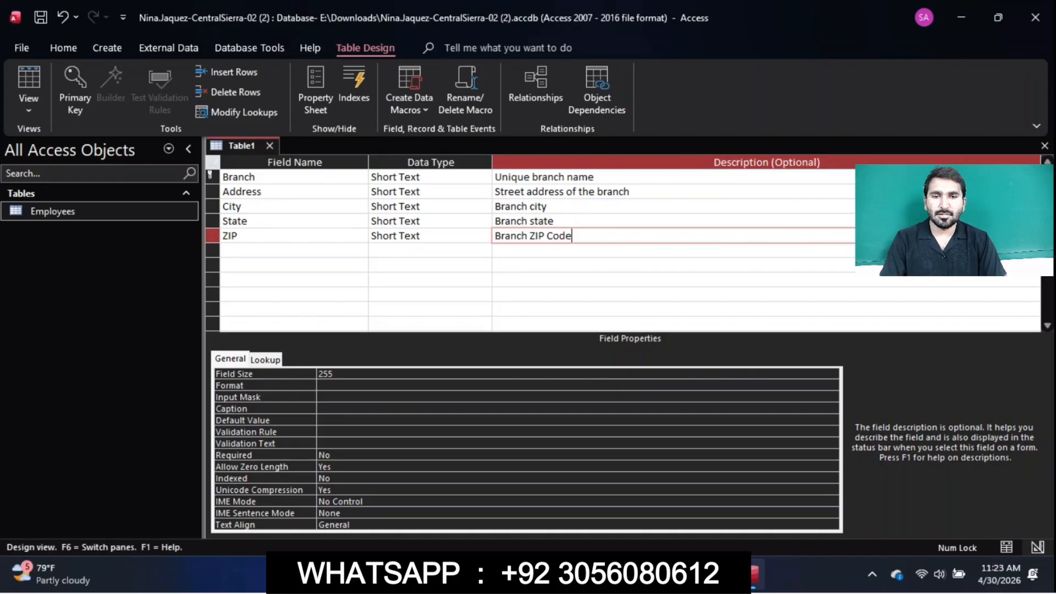
# Switch to Chrome, check off step 5k and select its description "Branch main phone number"
pyautogui.click(681, 573)
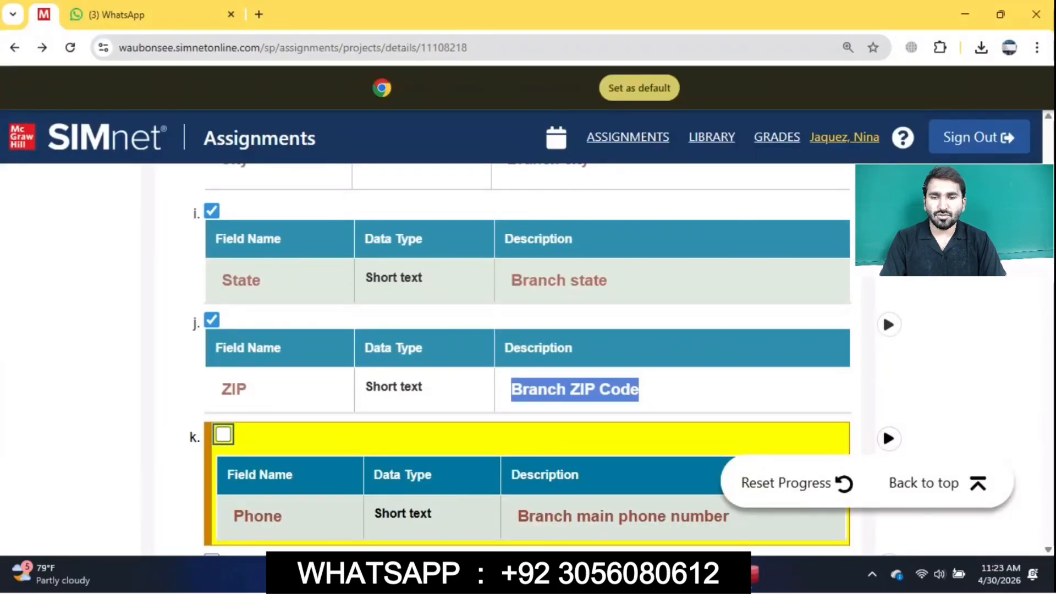
pyautogui.scroll(-4, 529, 358)
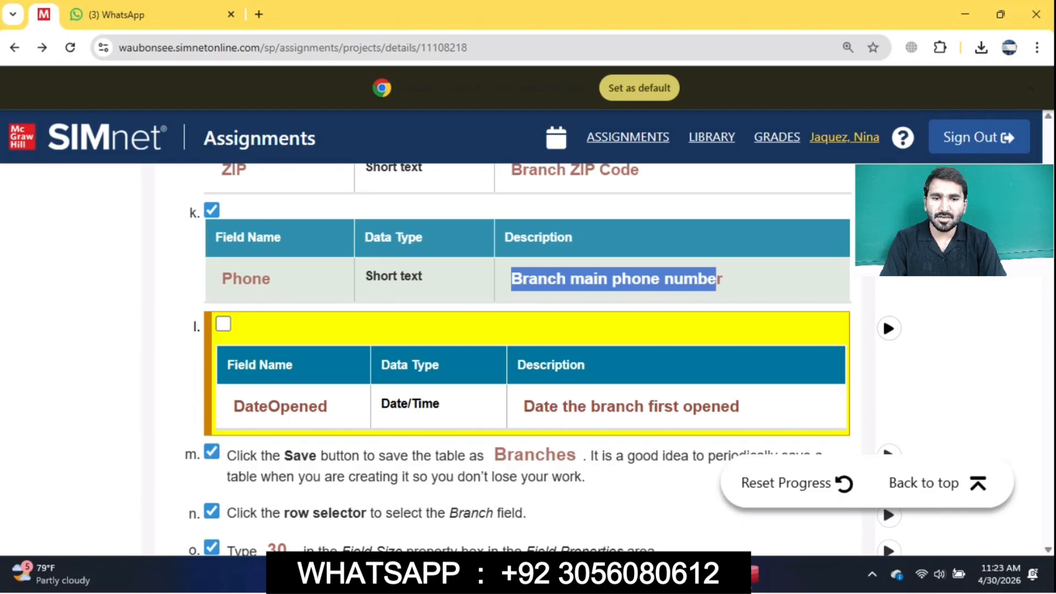
pyautogui.moveTo(717, 279); pyautogui.dragTo(723, 279)
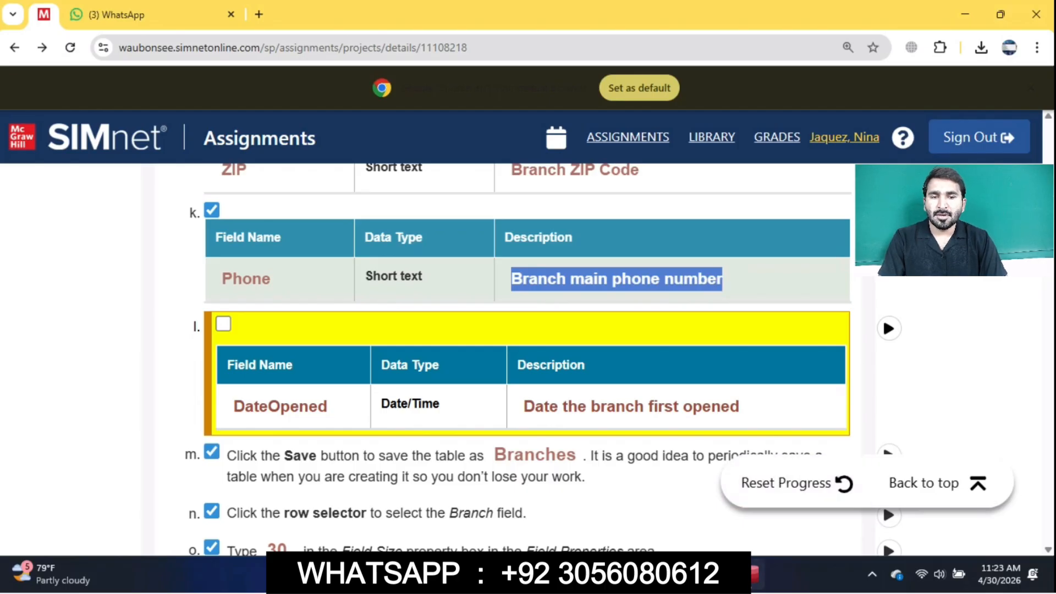
# Switch to Access and add a Phone field with the Short Text data type and the description "Branch main phone number"
pyautogui.click(756, 574)
pyautogui.click(294, 251)
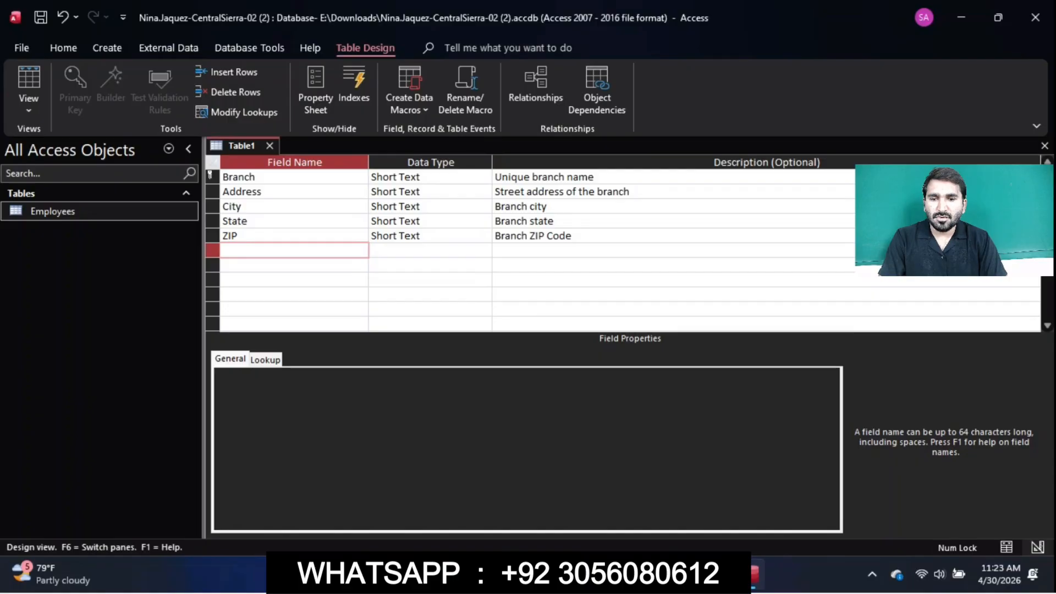
pyautogui.write('Phone')
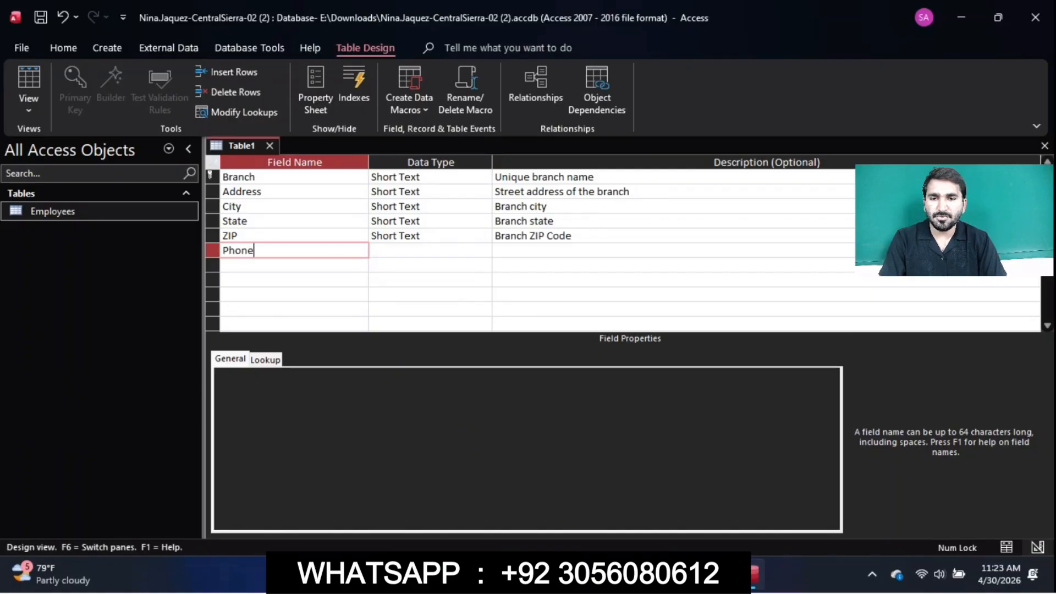
pyautogui.press('Tab')
pyautogui.press('Tab')
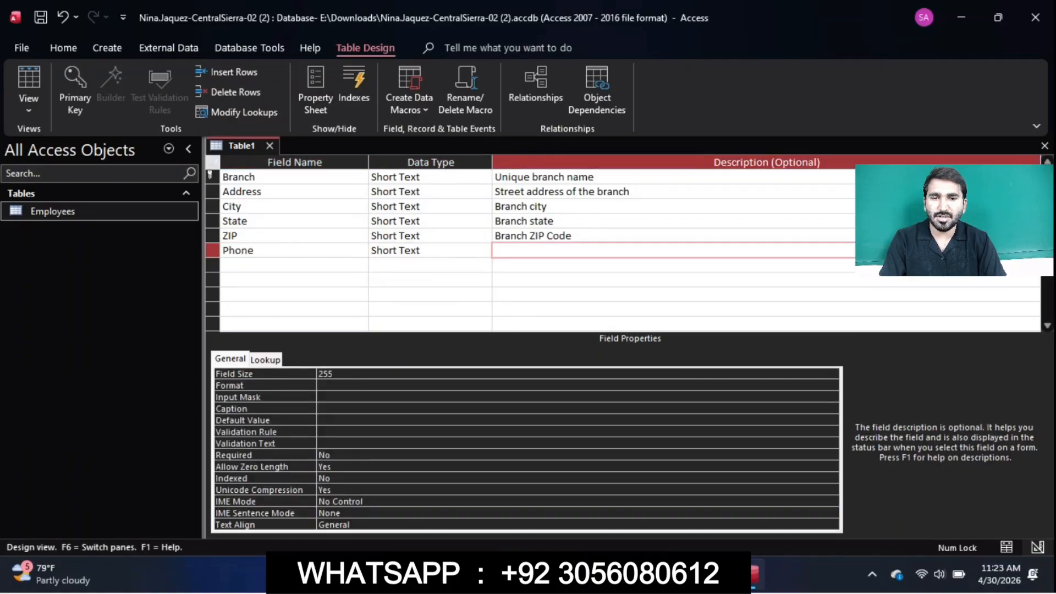
pyautogui.write('Branch main phone number')
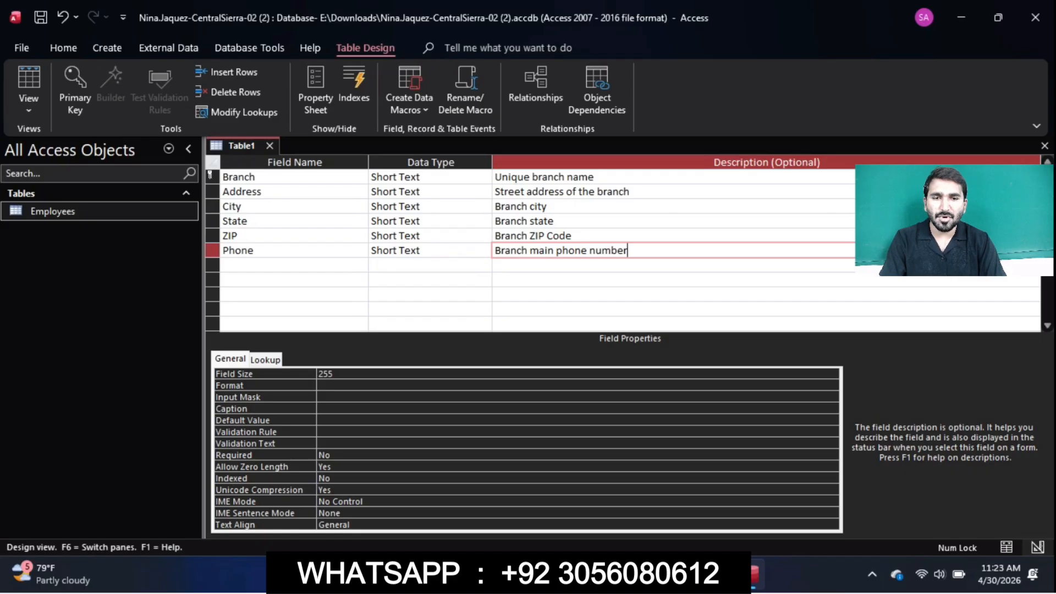
# Switch to Chrome, check off step 5l and select its description "Date the branch first opened"
pyautogui.hotkey('alt', 'Tab')
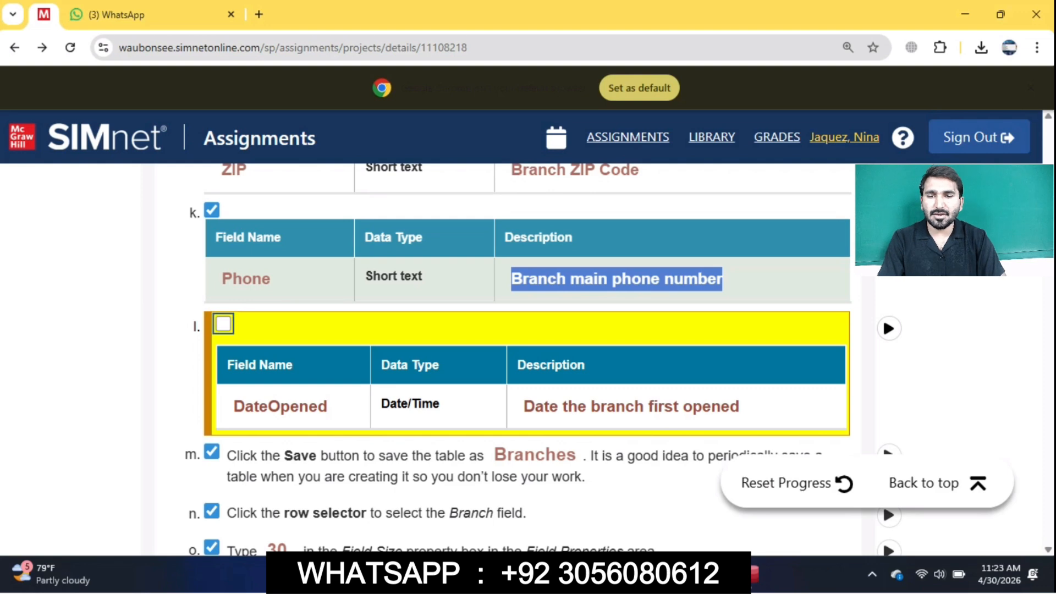
pyautogui.click(223, 324)
pyautogui.moveTo(222, 389); pyautogui.dragTo(233, 389)
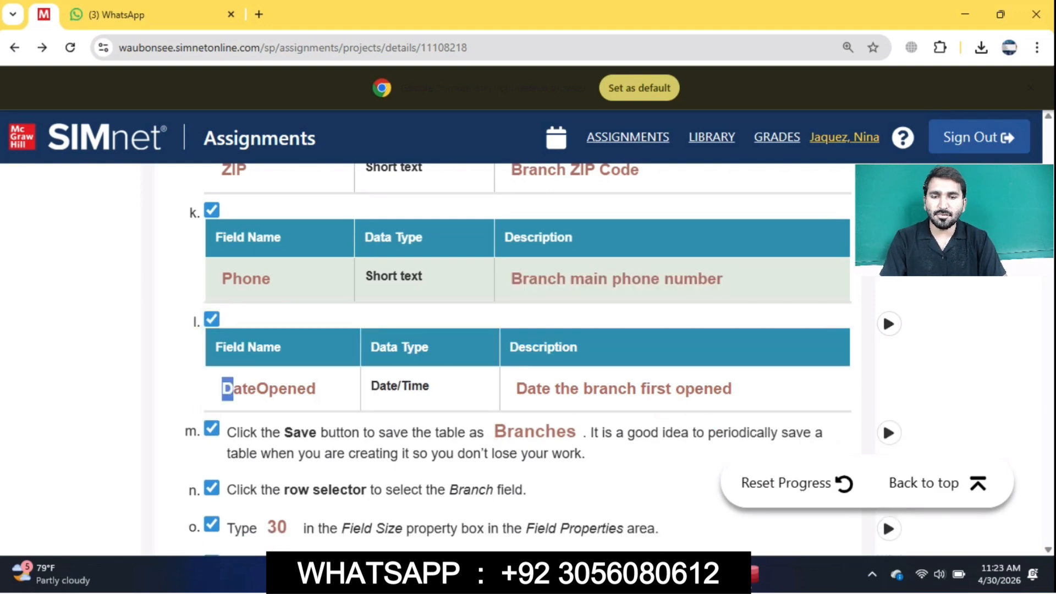
pyautogui.moveTo(516, 389); pyautogui.dragTo(732, 389)
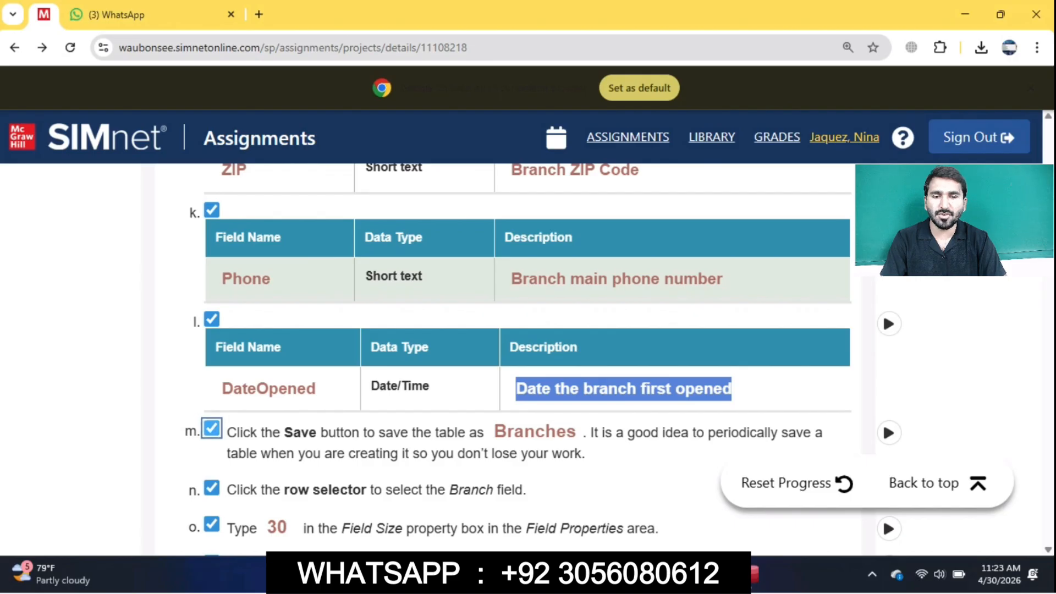
# Clear the checkmarks of steps 5m, 5n and 5o in the assignment
pyautogui.click(212, 429)
pyautogui.click(212, 498)
pyautogui.click(212, 533)
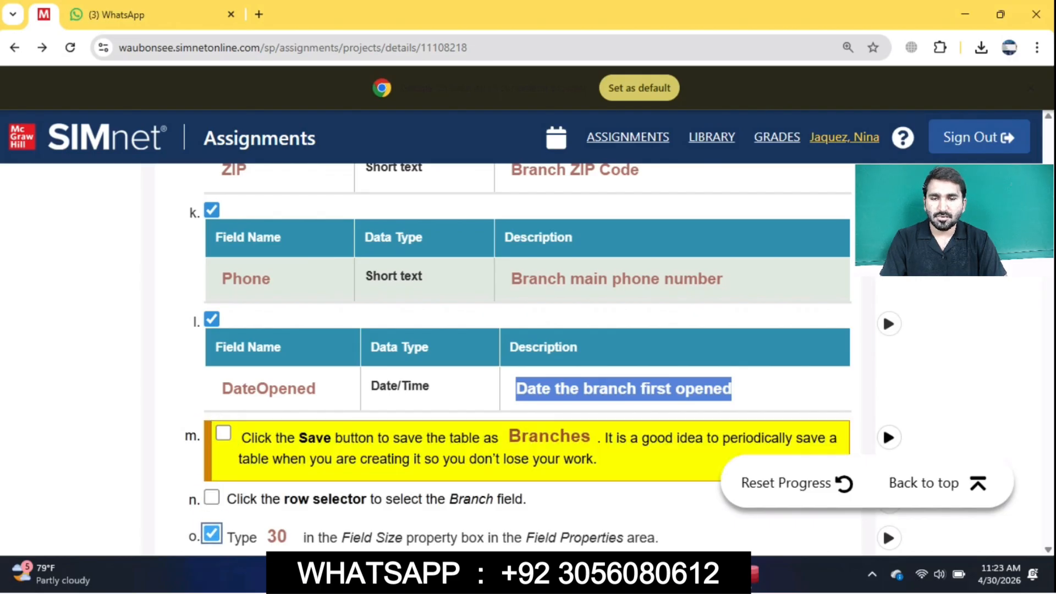
# Switch to Access and add a DateOpened field with the Date/Time data type and the description "Date the branch first opened"
pyautogui.moveTo(714, 575)
pyautogui.click(748, 574)
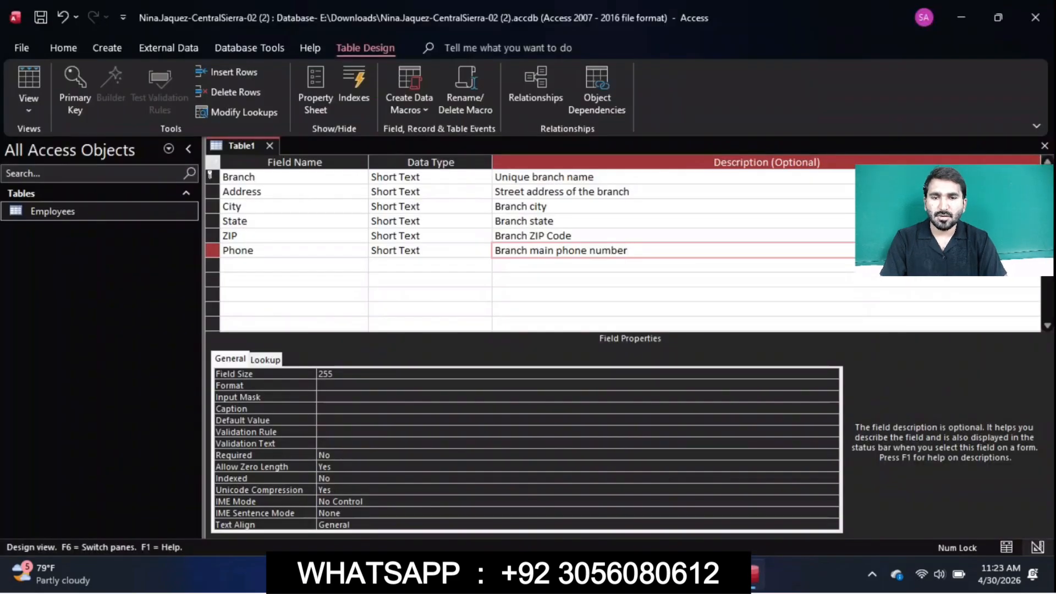
pyautogui.press('Tab')
pyautogui.write('Date')
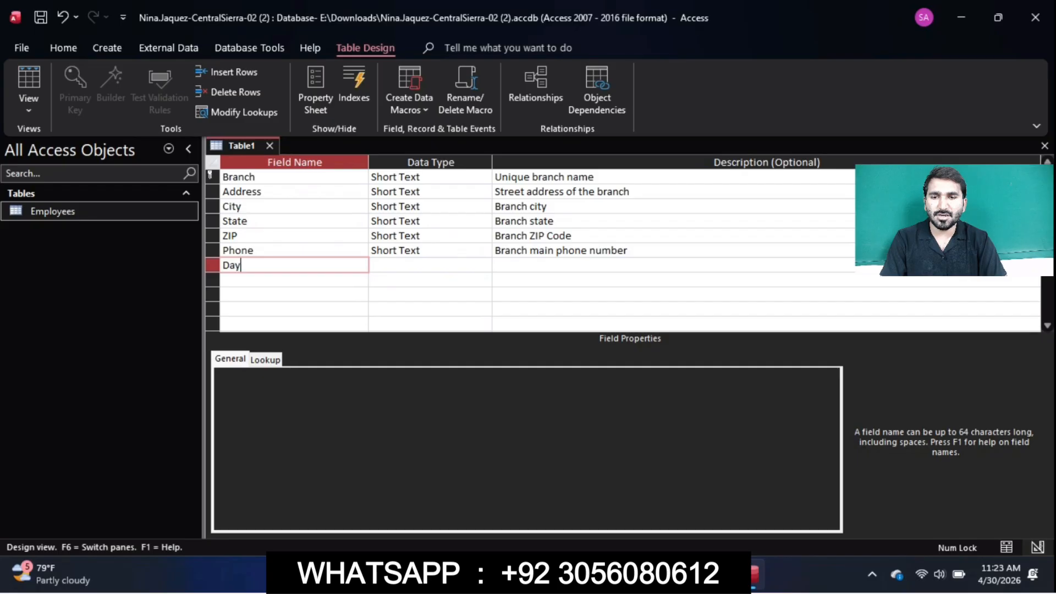
pyautogui.write('Opened')
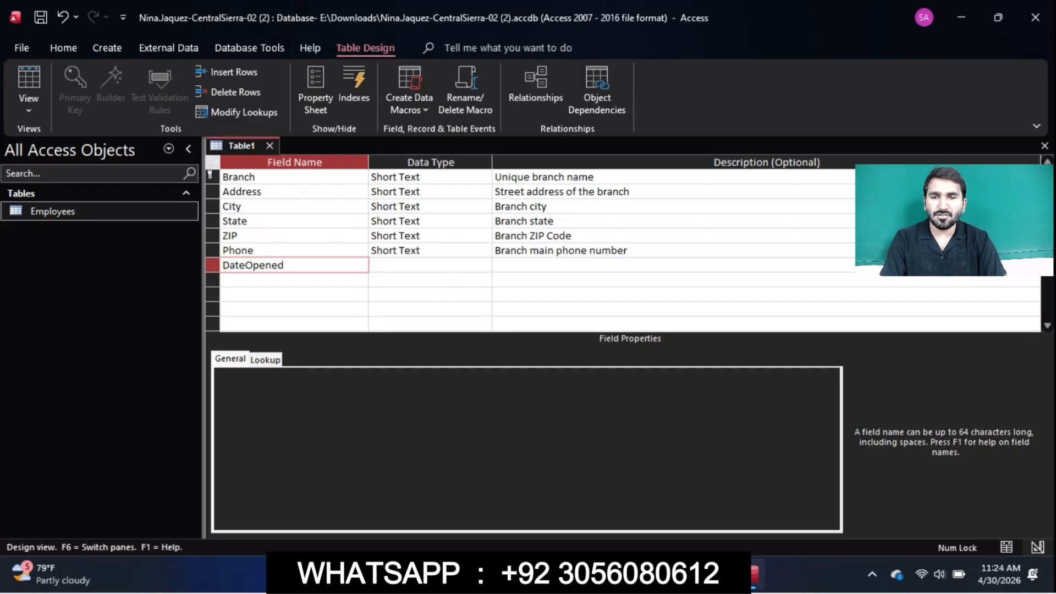
pyautogui.click(389, 265)
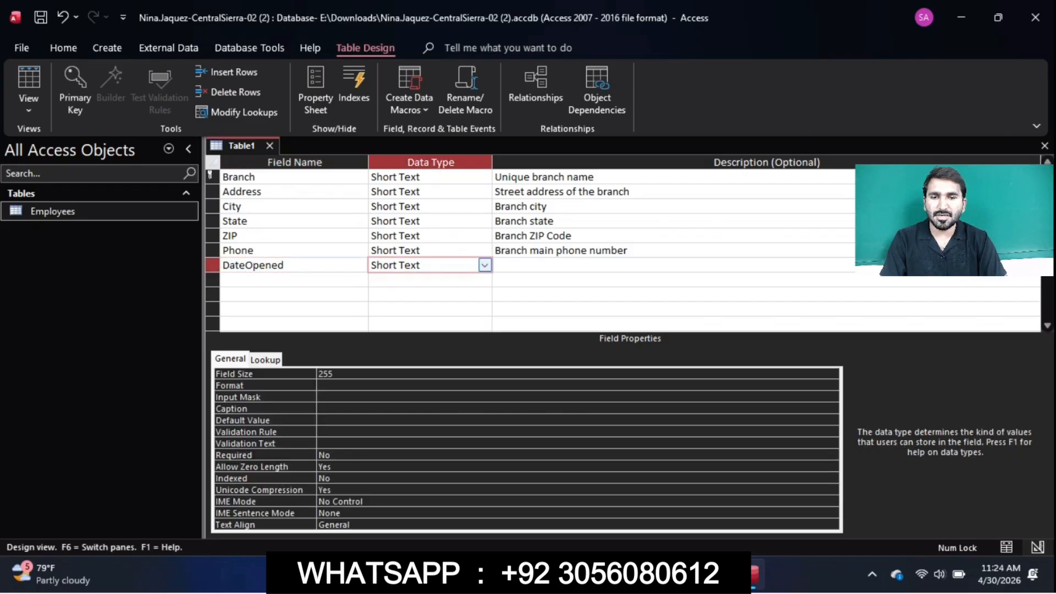
pyautogui.click(485, 265)
pyautogui.press('Down')
pyautogui.press('Return')
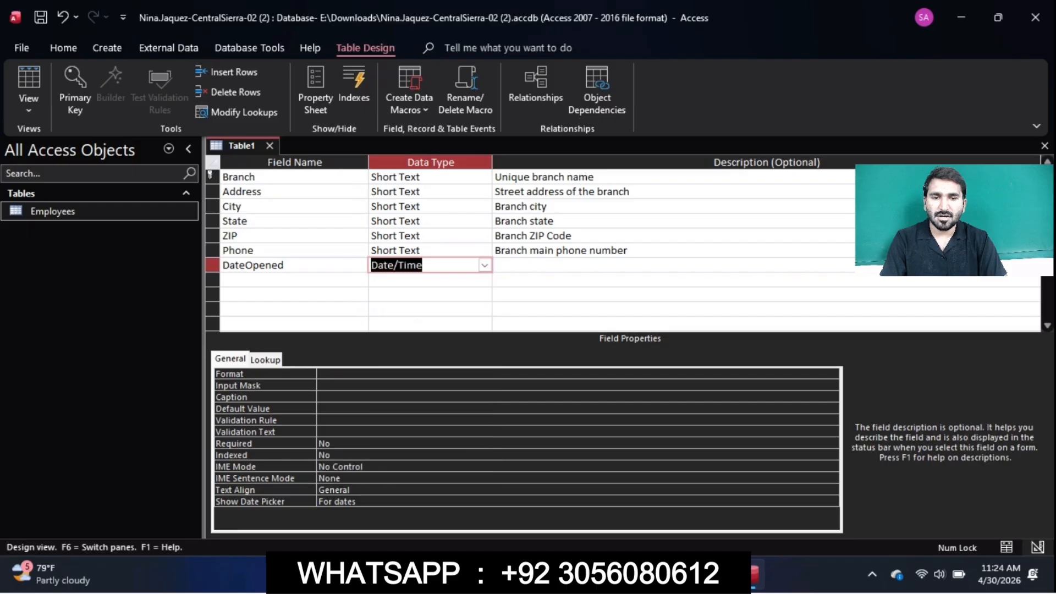
pyautogui.press('Tab')
pyautogui.write('Date the branch first opened')
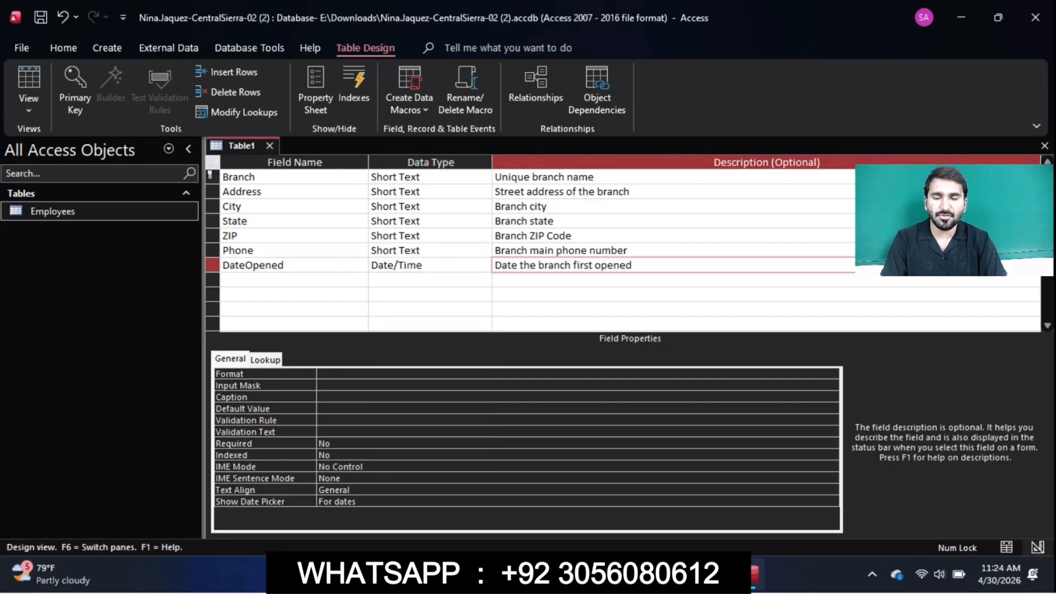
# Check off step 5m in Chrome, switch back to Access and save the new table as Branches
pyautogui.hotkey('alt', 'Tab')
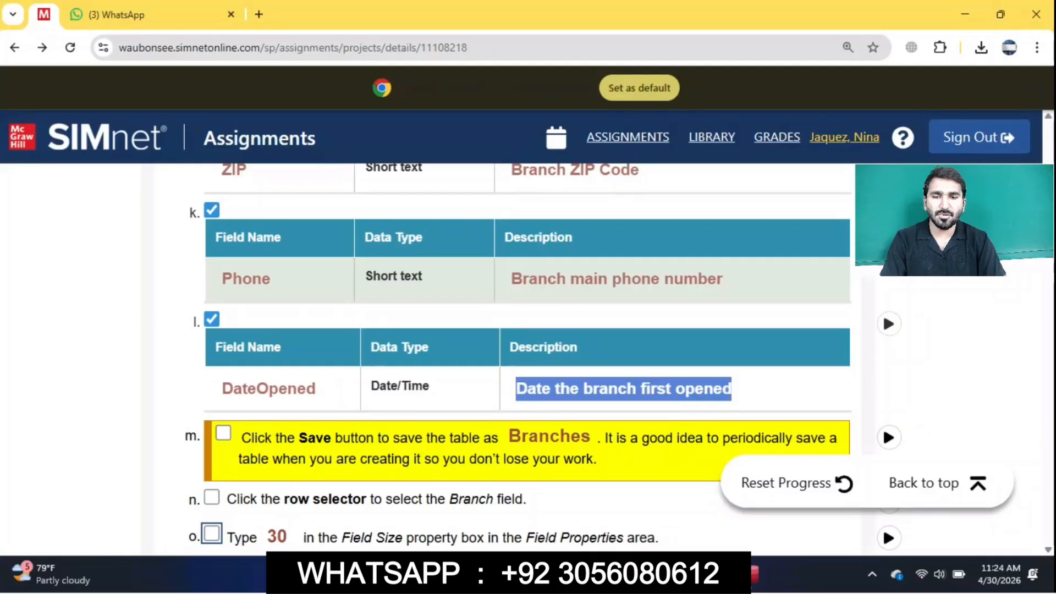
pyautogui.click(223, 433)
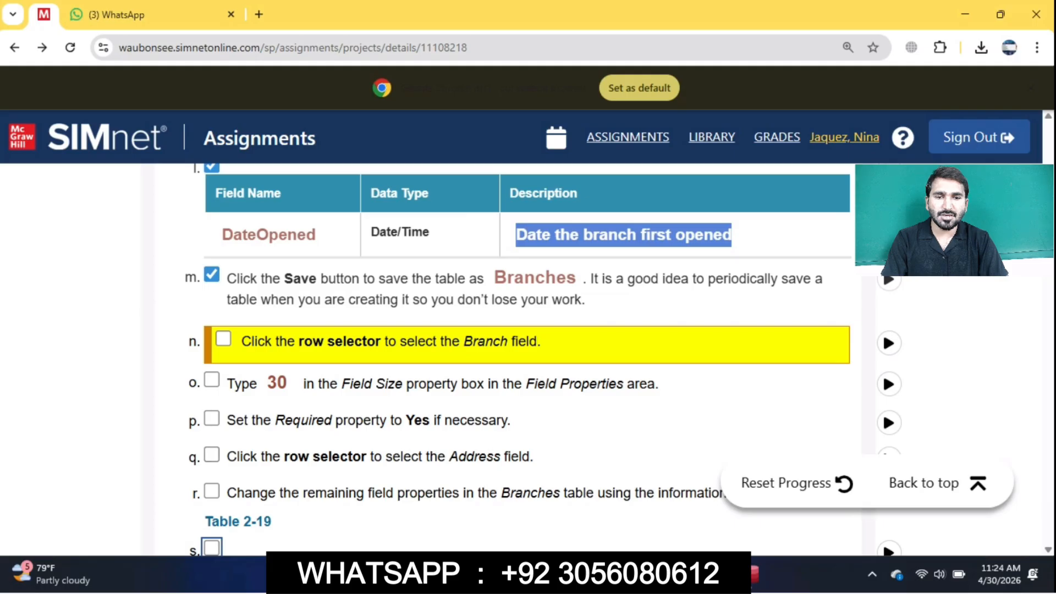
pyautogui.click(752, 575)
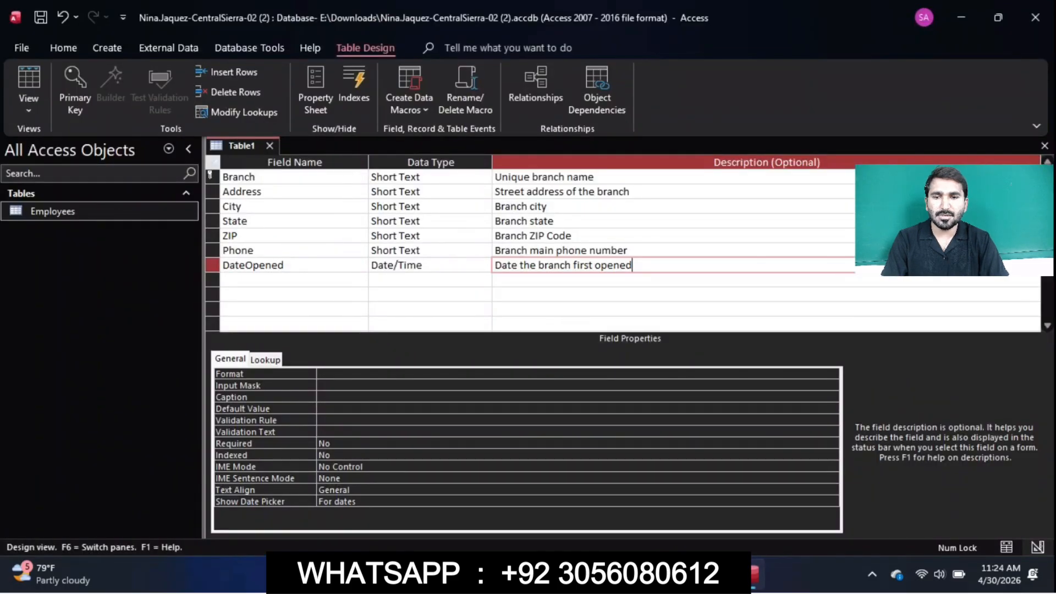
pyautogui.rightClick(235, 144)
pyautogui.click(271, 151)
pyautogui.write('B')
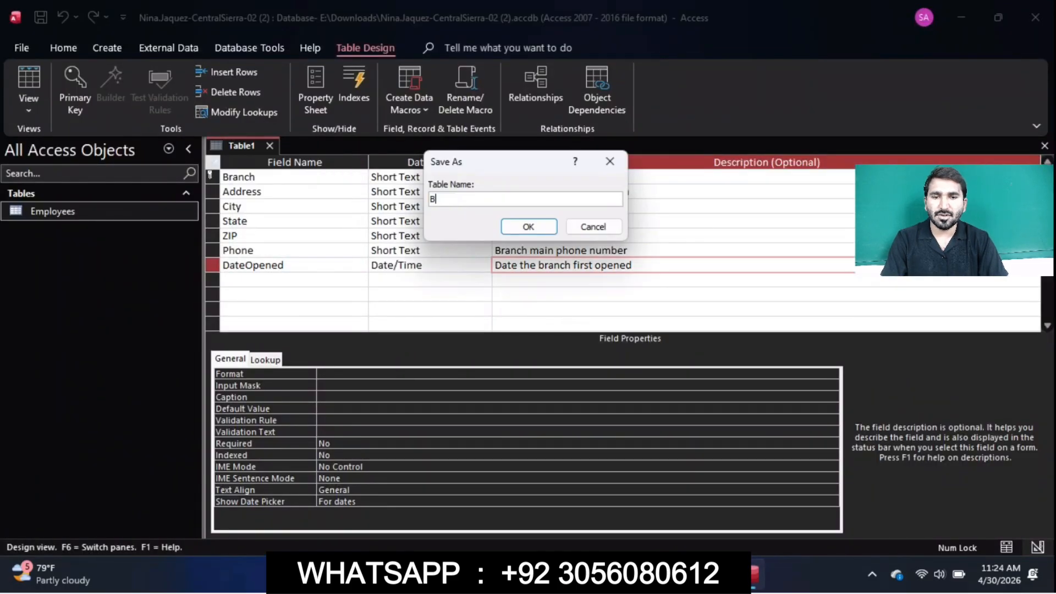
pyautogui.write('ranches')
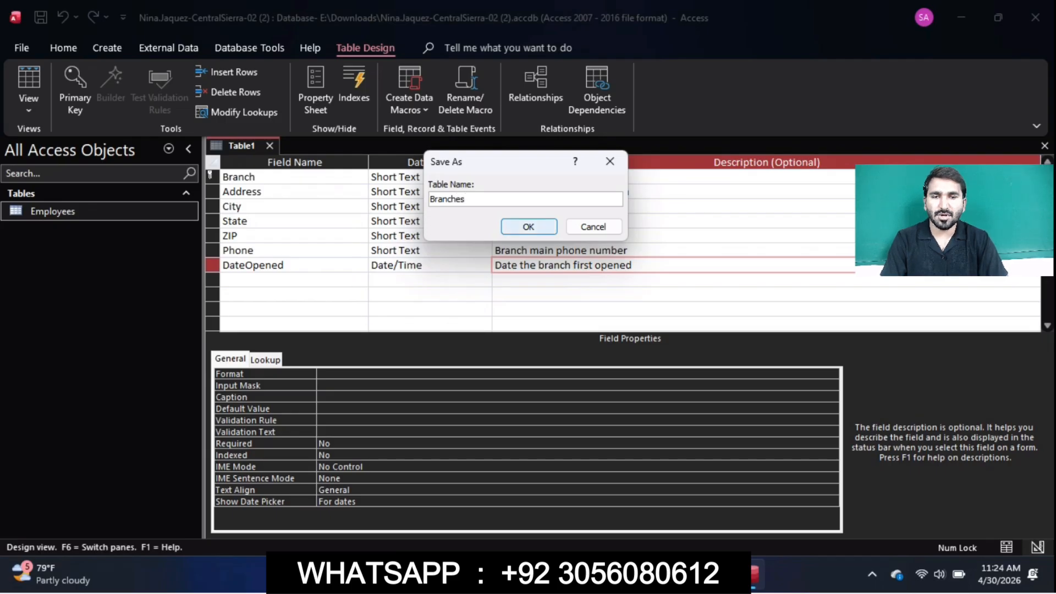
pyautogui.press('Return')
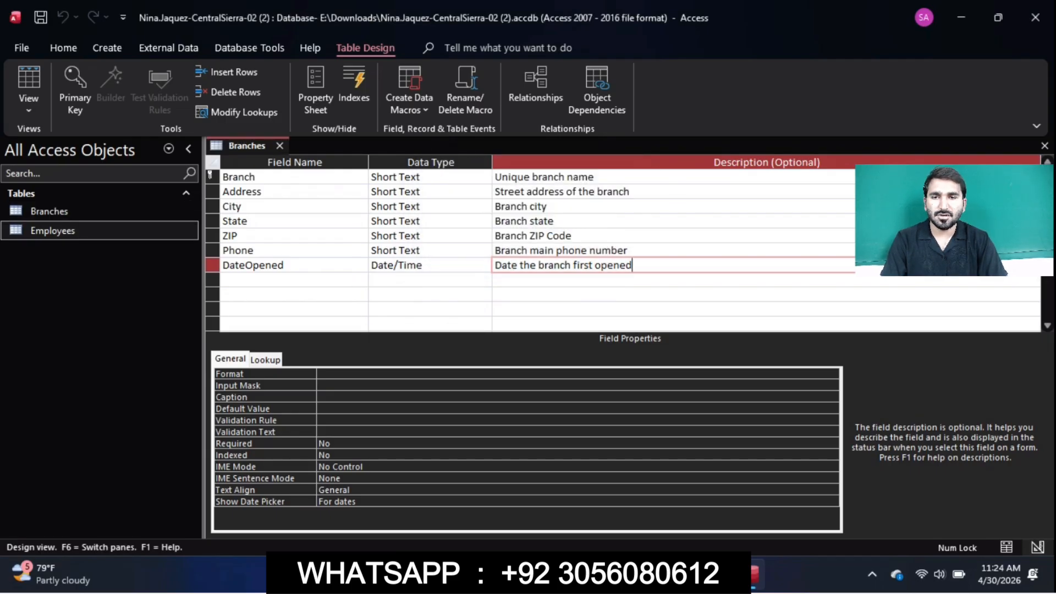
# Switch to Chrome and check off steps 5n and 5o of the assignment
pyautogui.hotkey('alt', 'Tab')
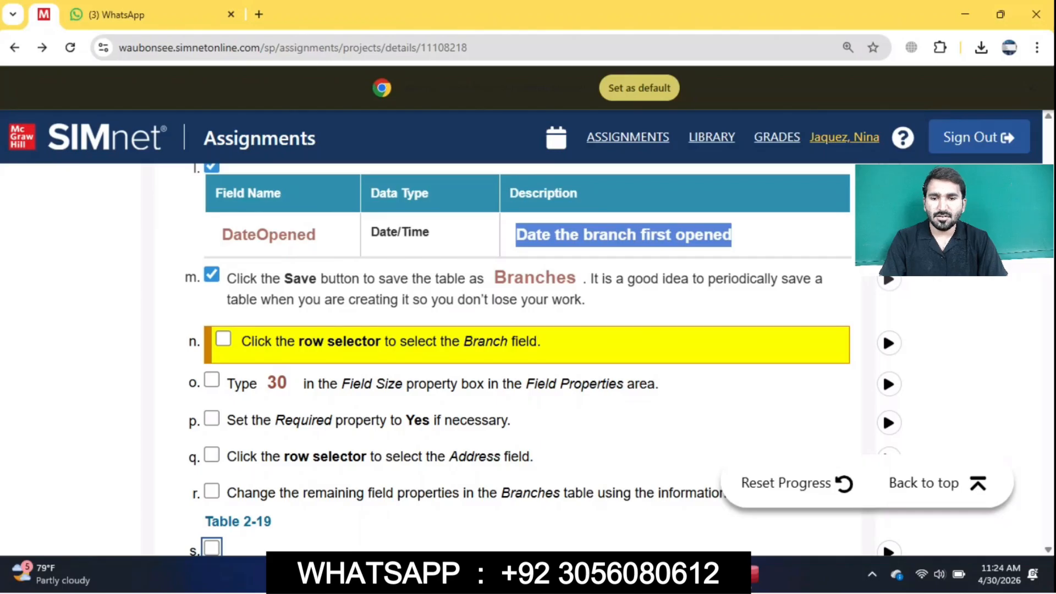
pyautogui.click(224, 339)
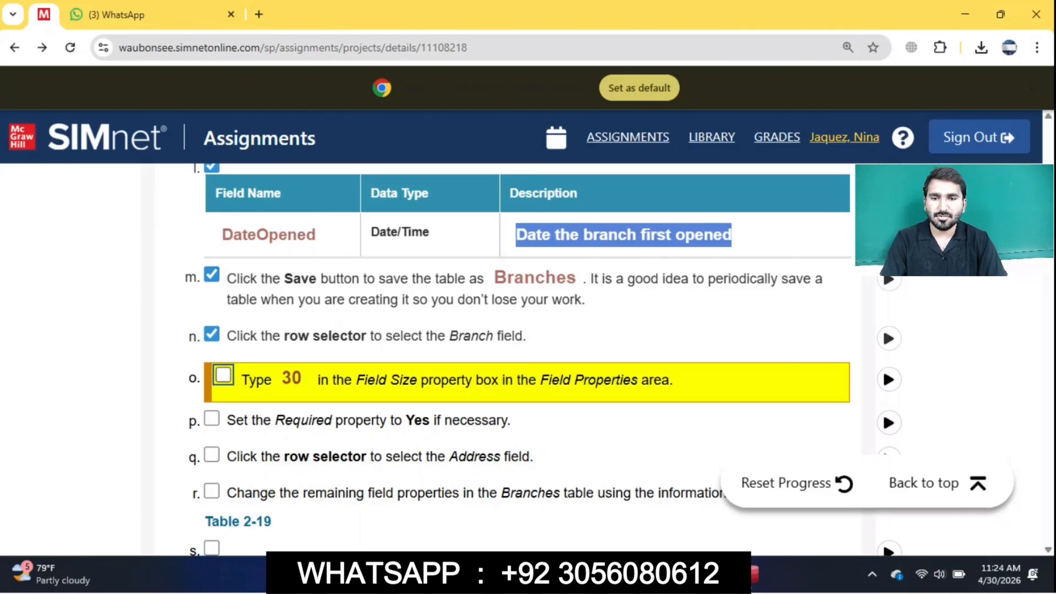
pyautogui.click(237, 386)
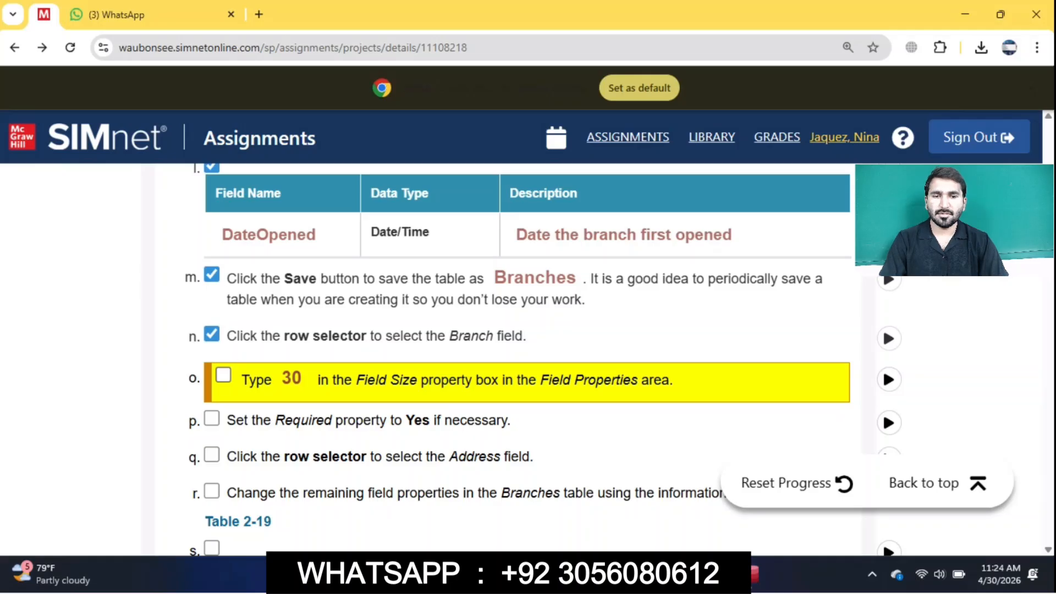
pyautogui.click(223, 375)
# Switch to Access and set the Branch field's Field Size property to 30
pyautogui.click(755, 574)
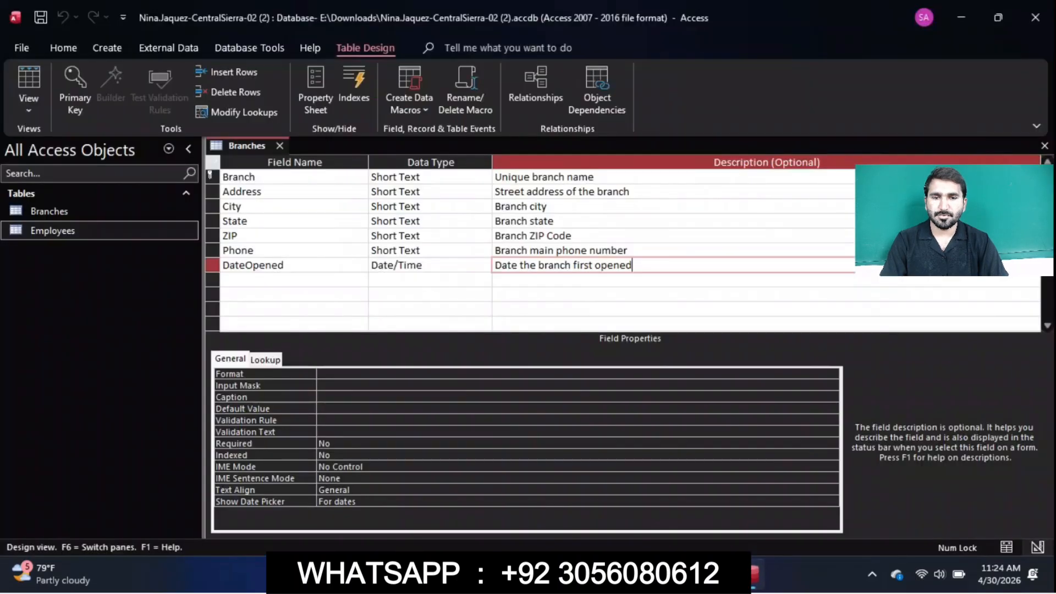
pyautogui.click(275, 178)
pyautogui.press('F6')
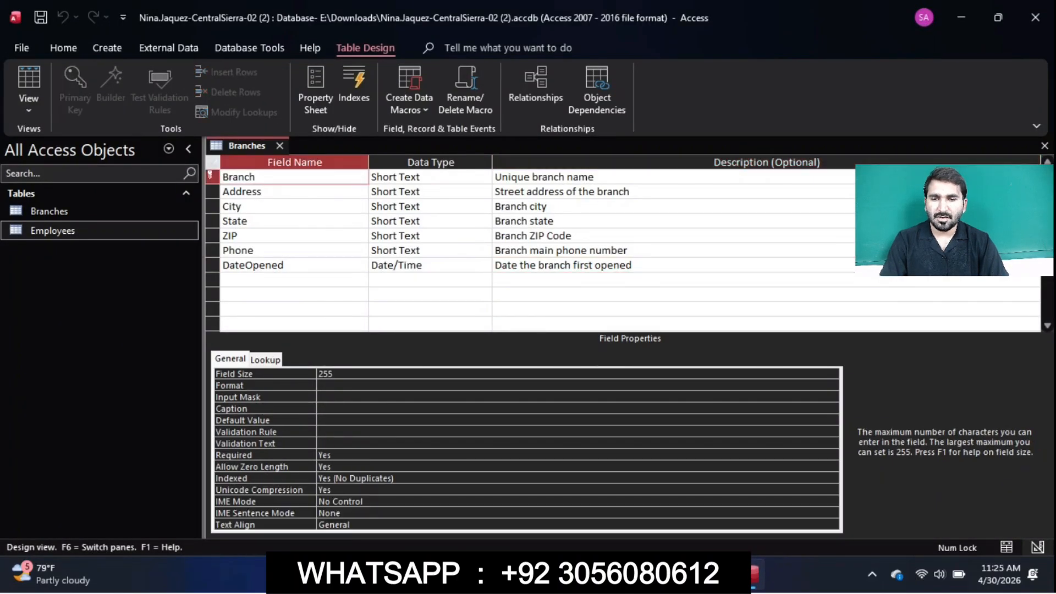
pyautogui.write('30')
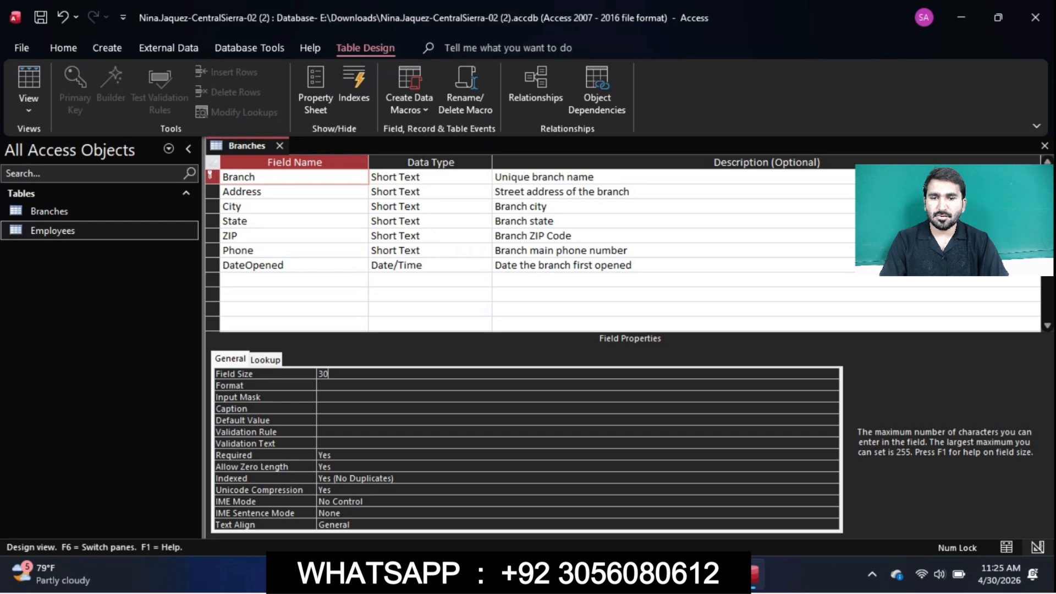
# Check off step 5p in Chrome, switch back to Access and select the Branch field's Required property
pyautogui.hotkey('alt', 'Tab')
pyautogui.click(223, 413)
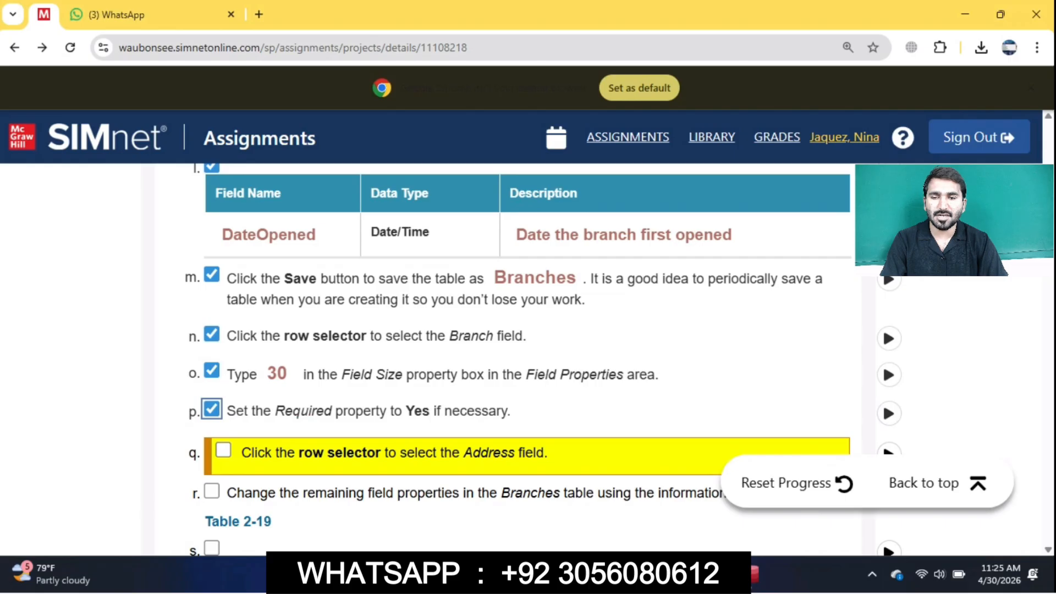
pyautogui.click(754, 575)
pyautogui.click(333, 456)
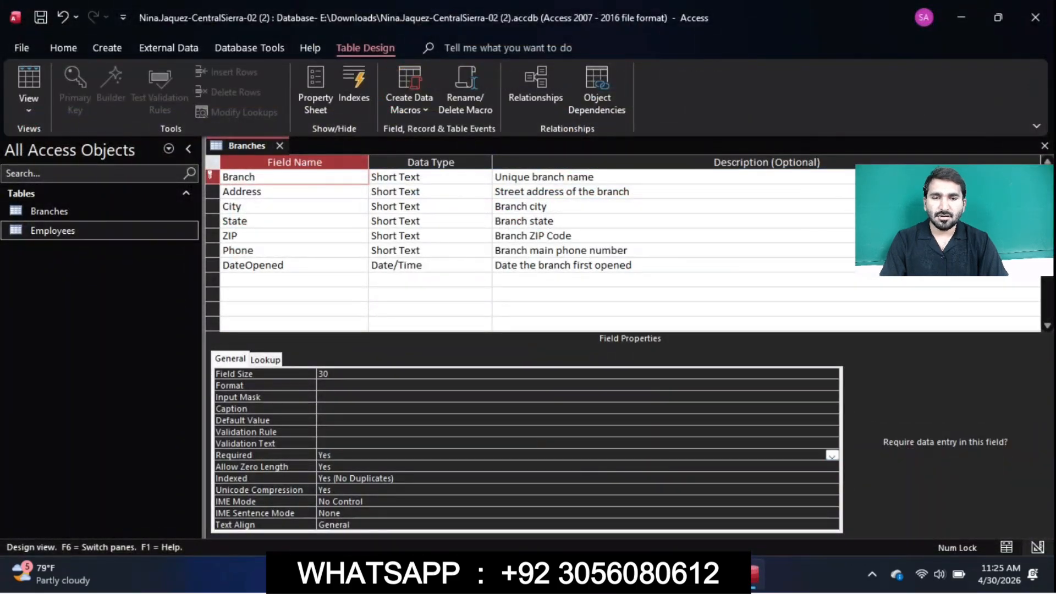
# Check off step 5q in Chrome, switch back to Access and select the Address field
pyautogui.hotkey('alt', 'Tab')
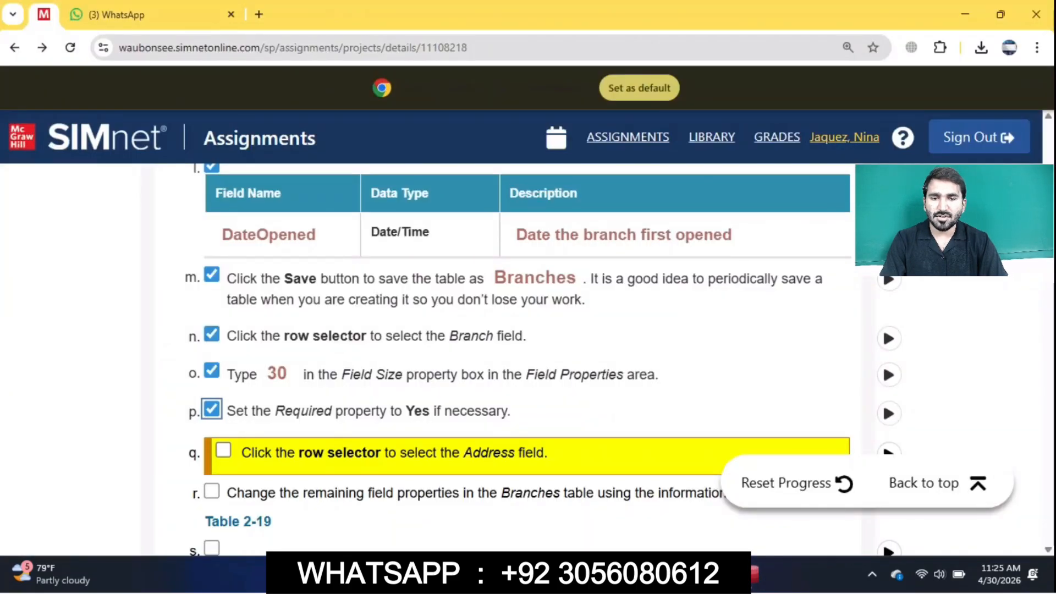
pyautogui.click(224, 450)
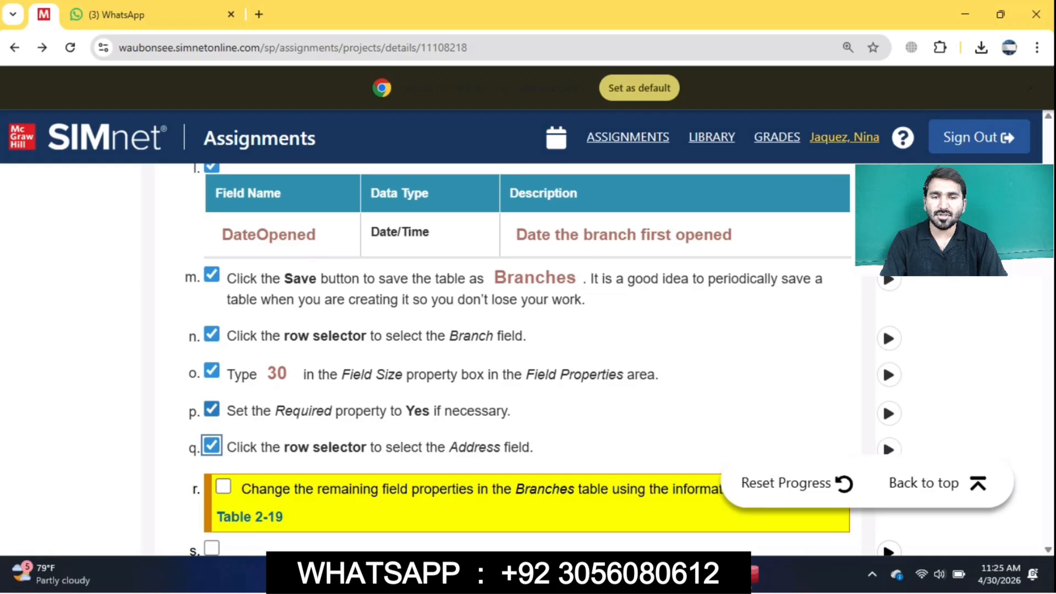
pyautogui.scroll(-4, 520, 360)
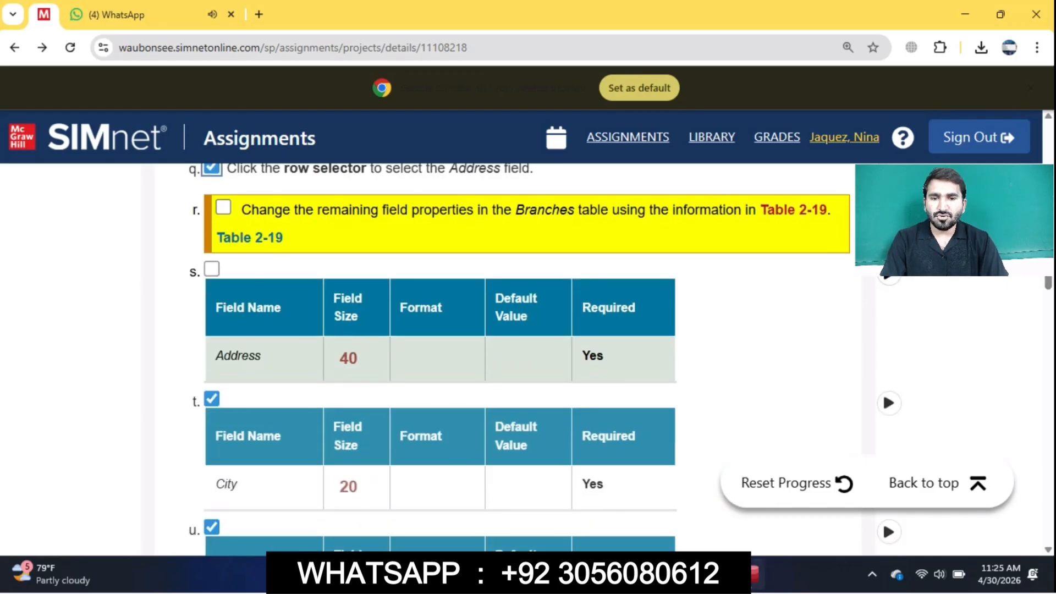
pyautogui.click(750, 574)
pyautogui.click(281, 192)
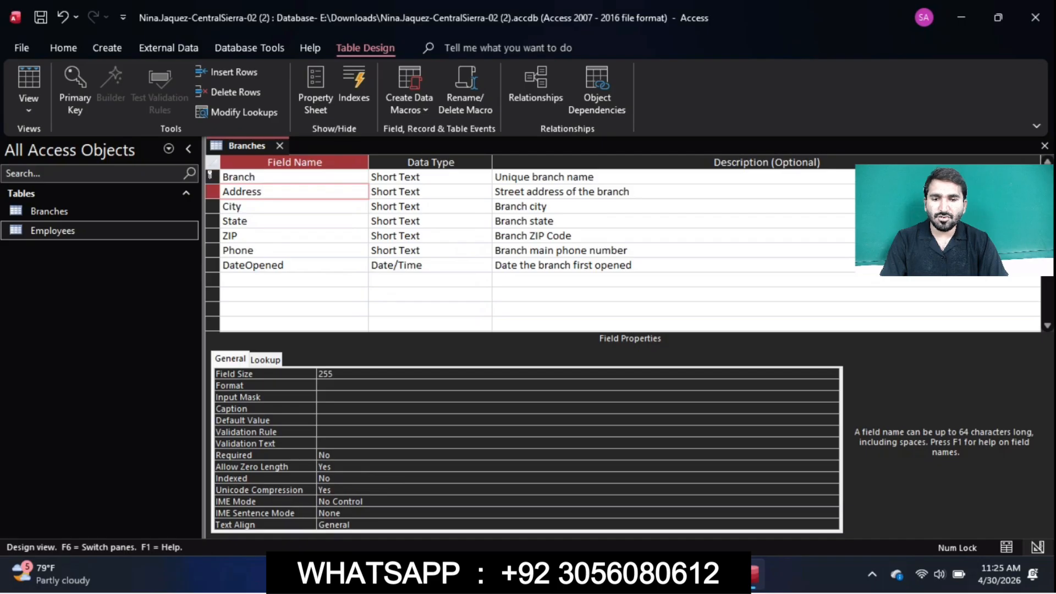
# Switch to Chrome and check off steps 5r and 5s of the assignment
pyautogui.hotkey('alt', 'Tab')
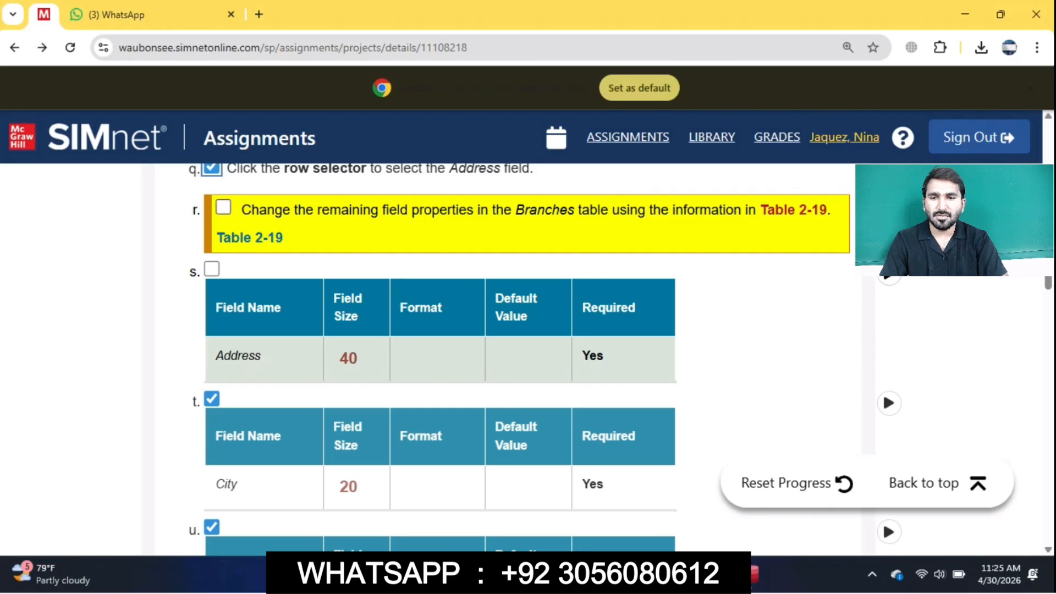
pyautogui.click(223, 208)
pyautogui.click(223, 272)
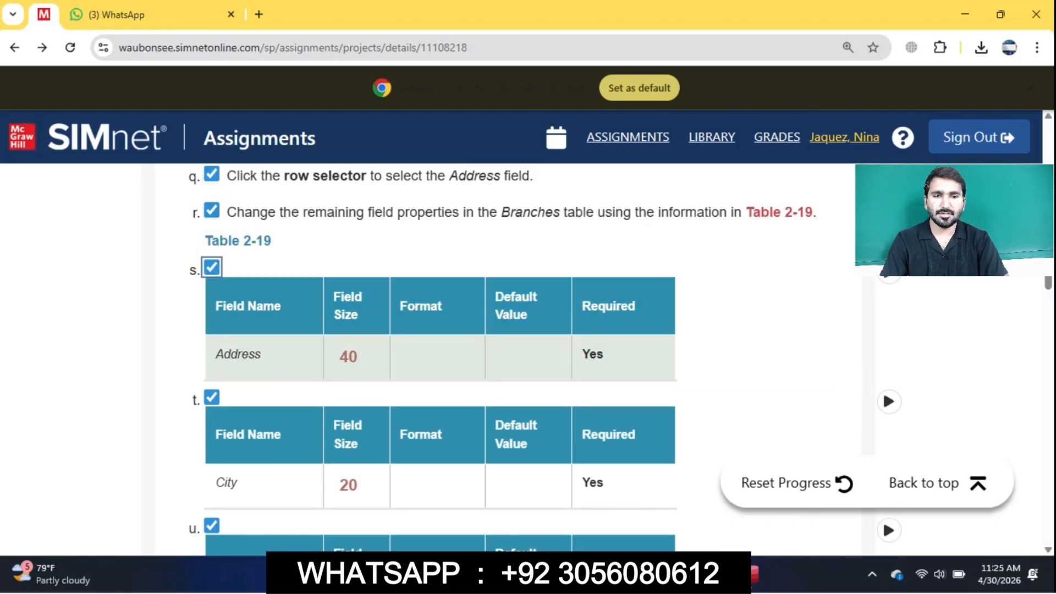
# Switch to Access and set the Address field's Field Size to 40 and its Required property to Yes
pyautogui.click(755, 575)
pyautogui.click(358, 374)
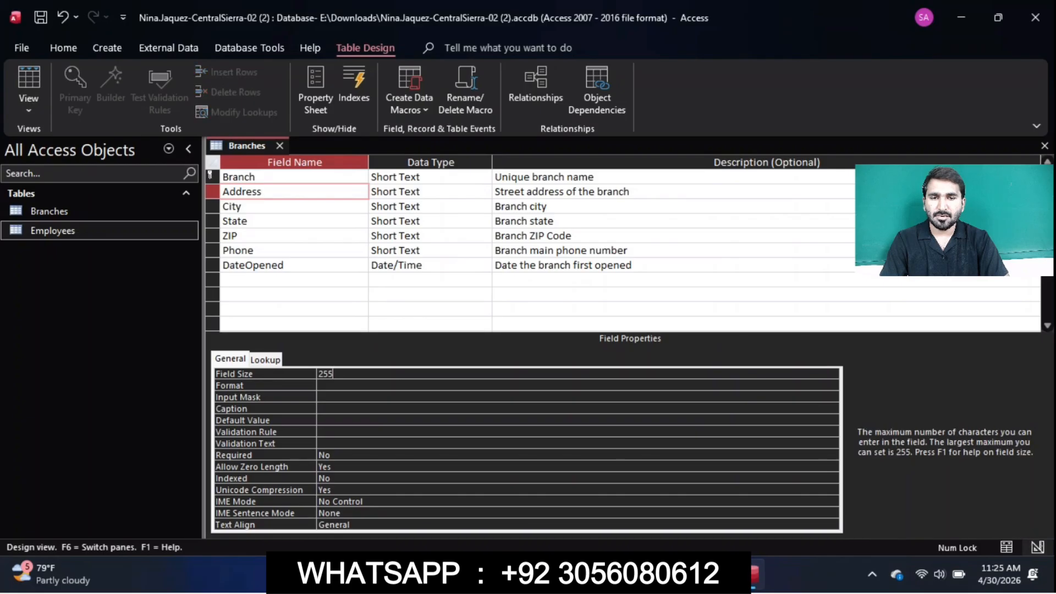
pyautogui.press('BackSpace')
pyautogui.press('BackSpace')
pyautogui.press('BackSpace')
pyautogui.write('40')
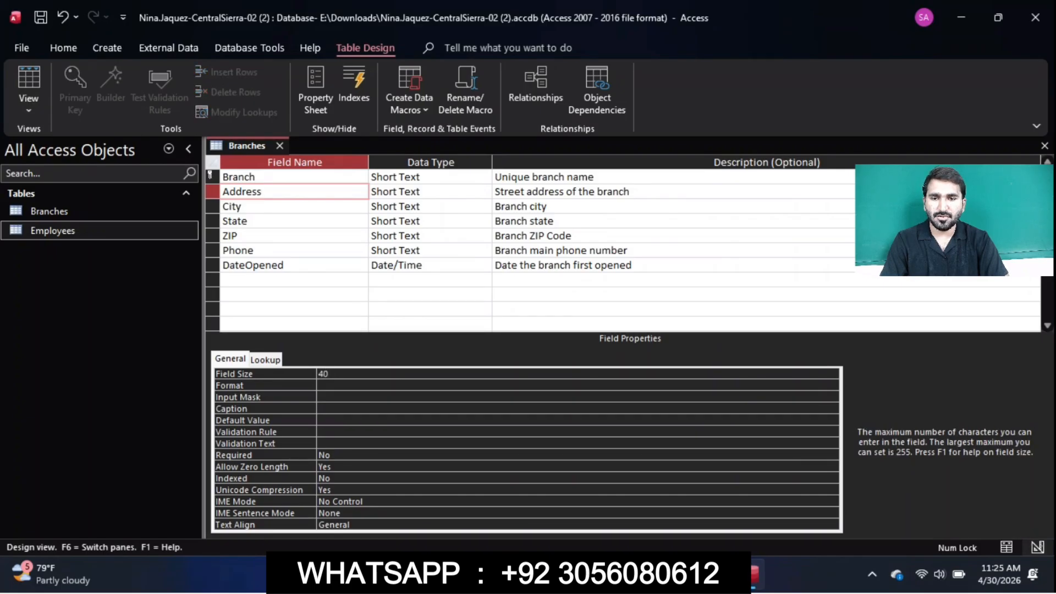
pyautogui.click(830, 456)
pyautogui.click(833, 456)
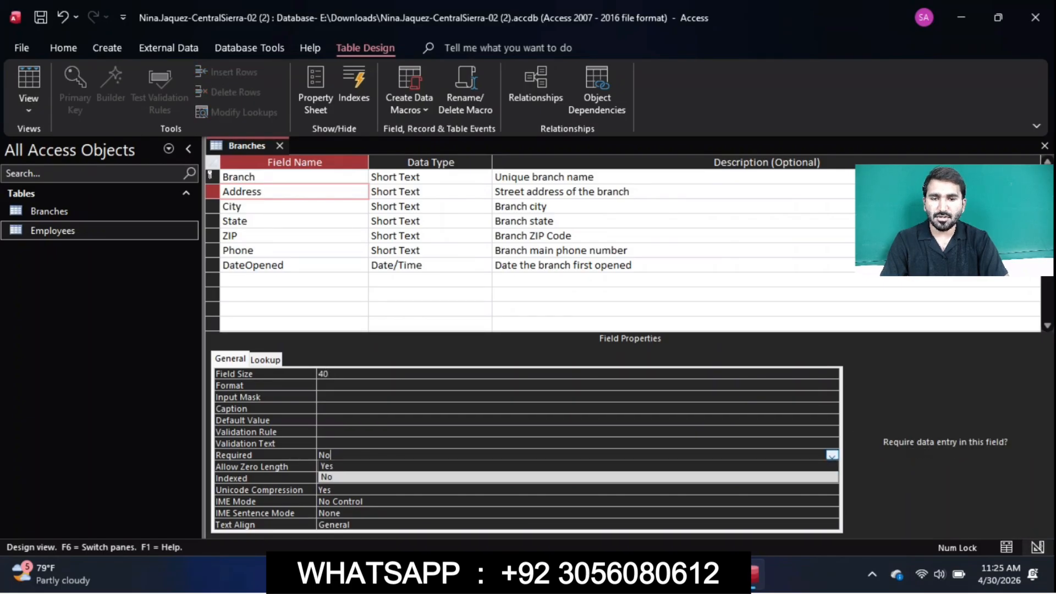
pyautogui.press('Up')
pyautogui.press('Return')
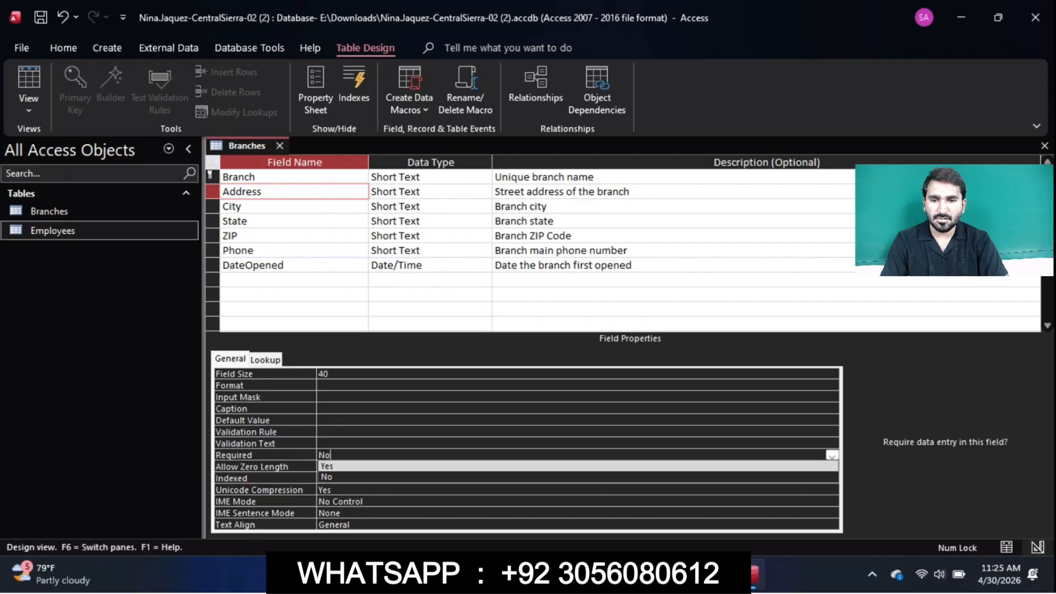
# Switch to Chrome and clear the checkmarks of steps 5t and 5u in the assignment
pyautogui.hotkey('alt', 'Tab')
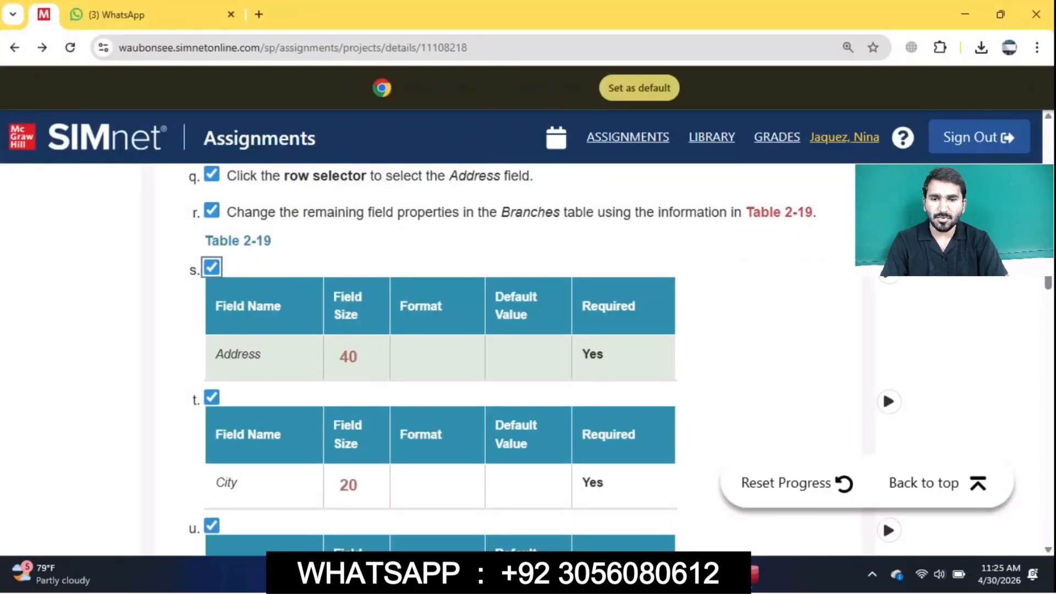
pyautogui.scroll(-3, 440, 357)
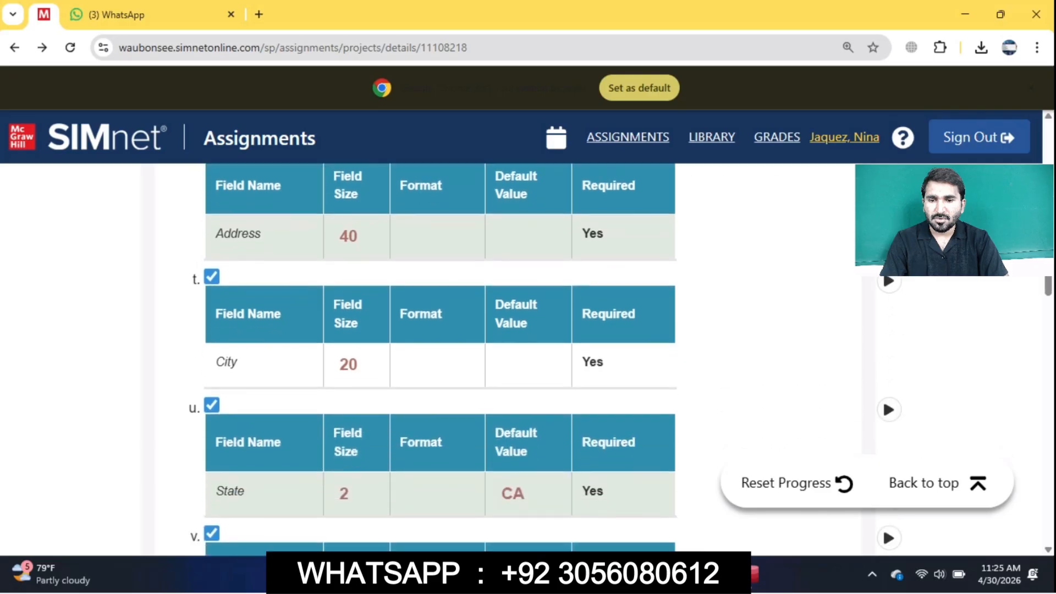
pyautogui.scroll(2, 440, 357)
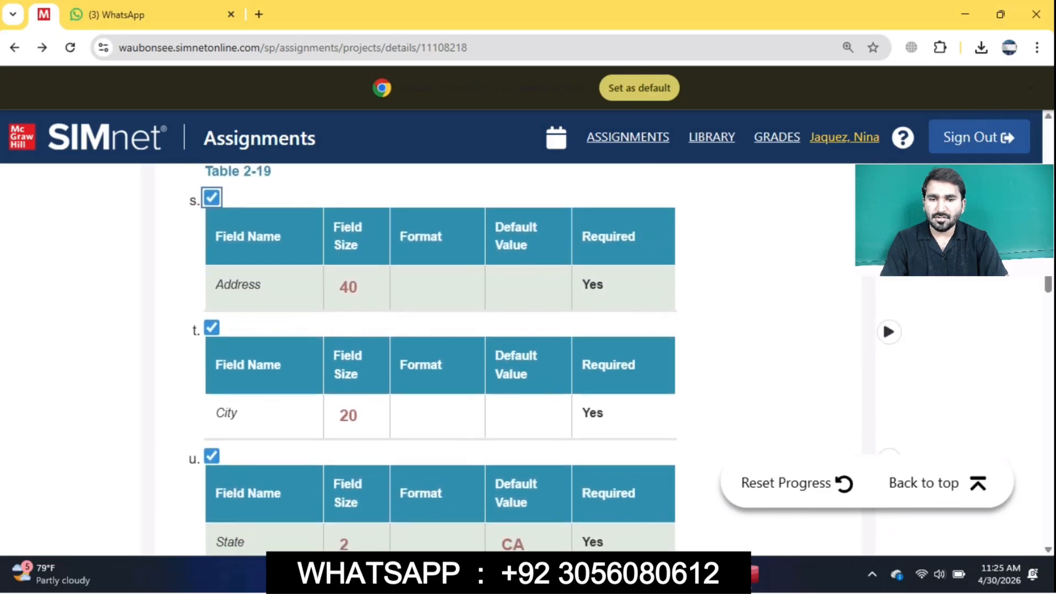
pyautogui.scroll(1, 440, 358)
pyautogui.scroll(-2, 440, 358)
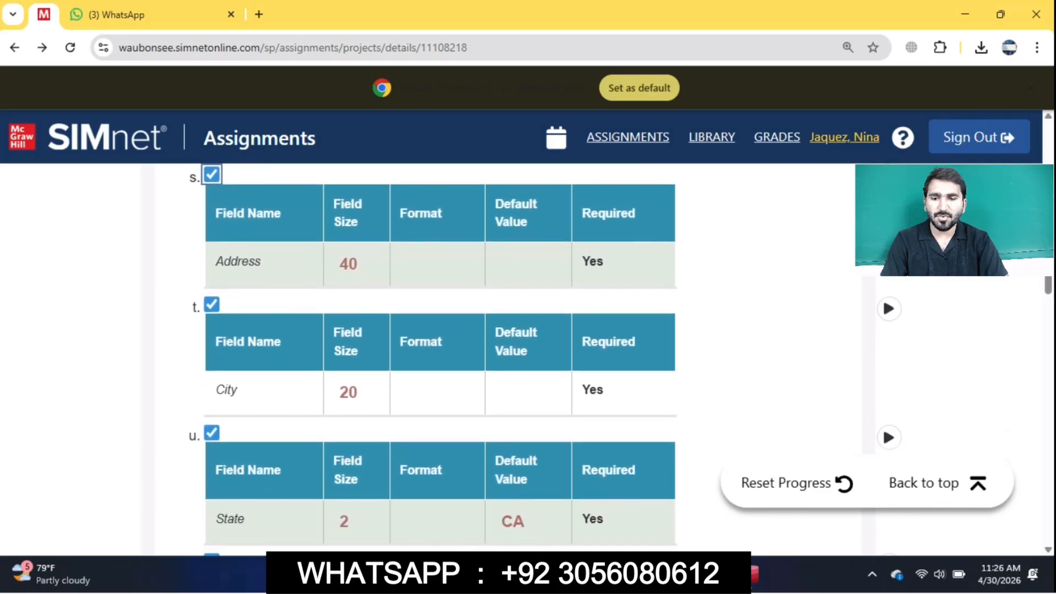
pyautogui.press('Tab')
pyautogui.press('space')
pyautogui.press('Tab')
pyautogui.press('space')
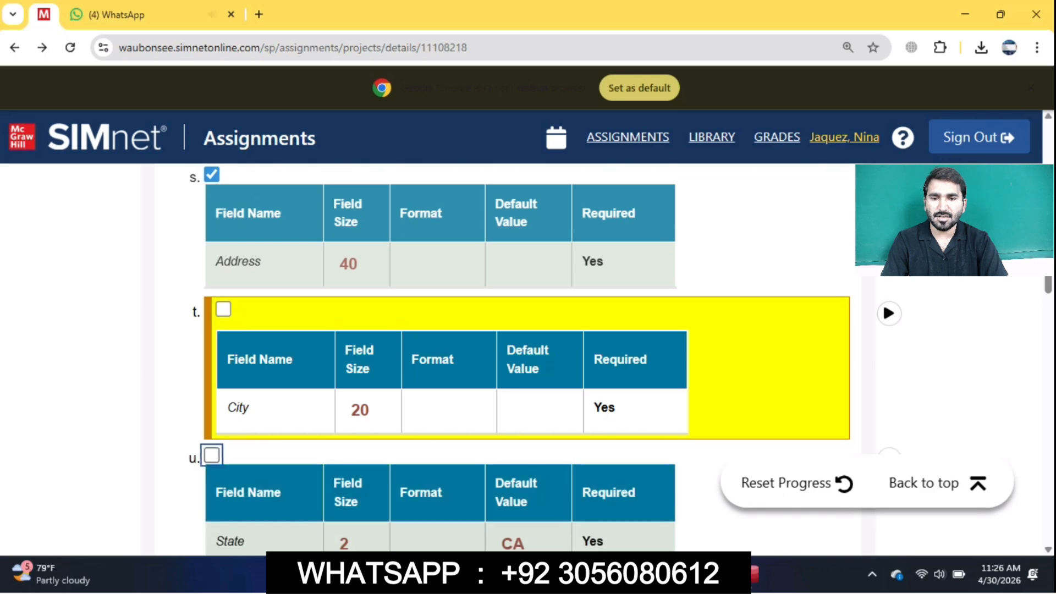
# Check off step 5t of the assignment and switch to Access
pyautogui.hotkey('shift', 'Tab')
pyautogui.press('space')
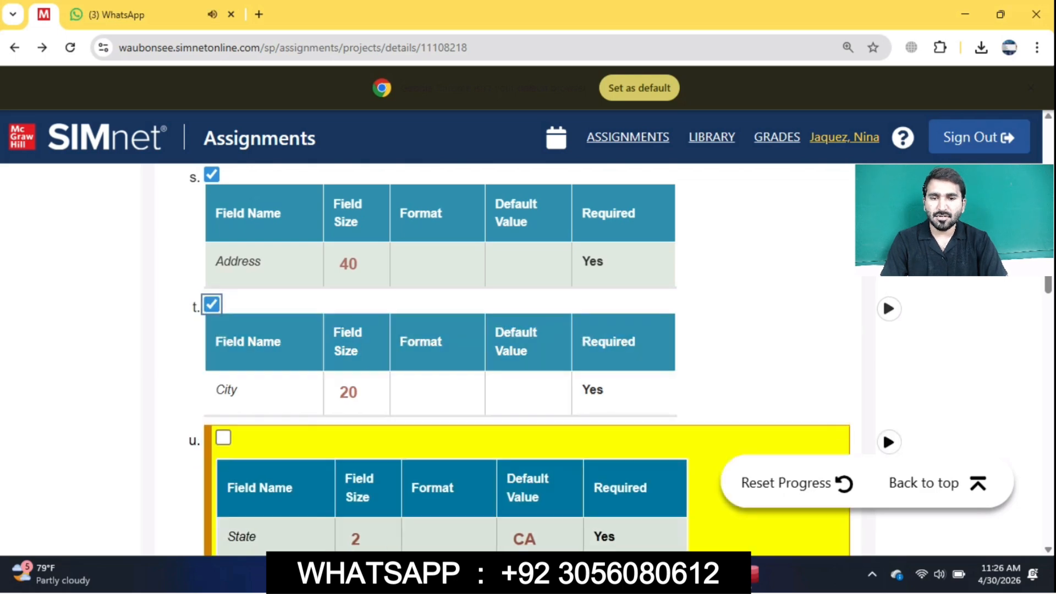
pyautogui.hotkey('alt', 'Tab')
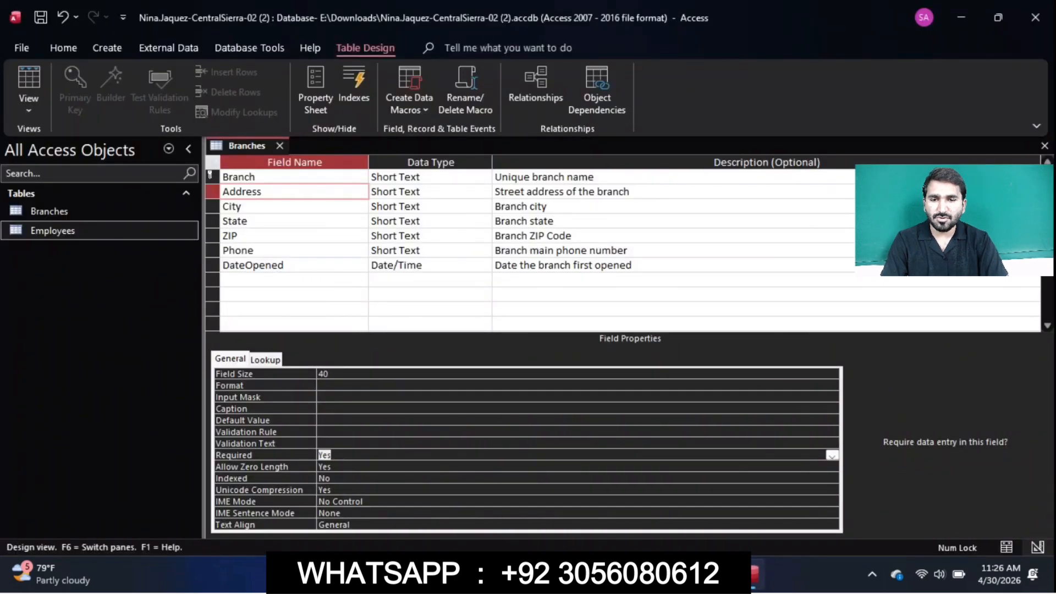
# Set the City field's Field Size to 20 and its Required property to Yes
pyautogui.click(243, 207)
pyautogui.press('F6')
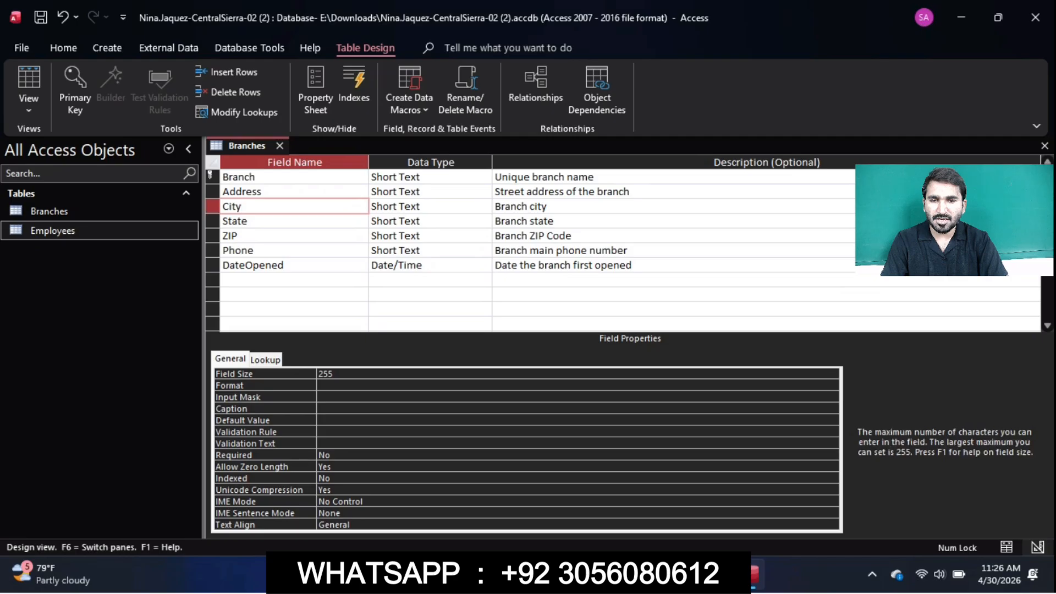
pyautogui.press('BackSpace')
pyautogui.press('BackSpace')
pyautogui.press('BackSpace')
pyautogui.write('20')
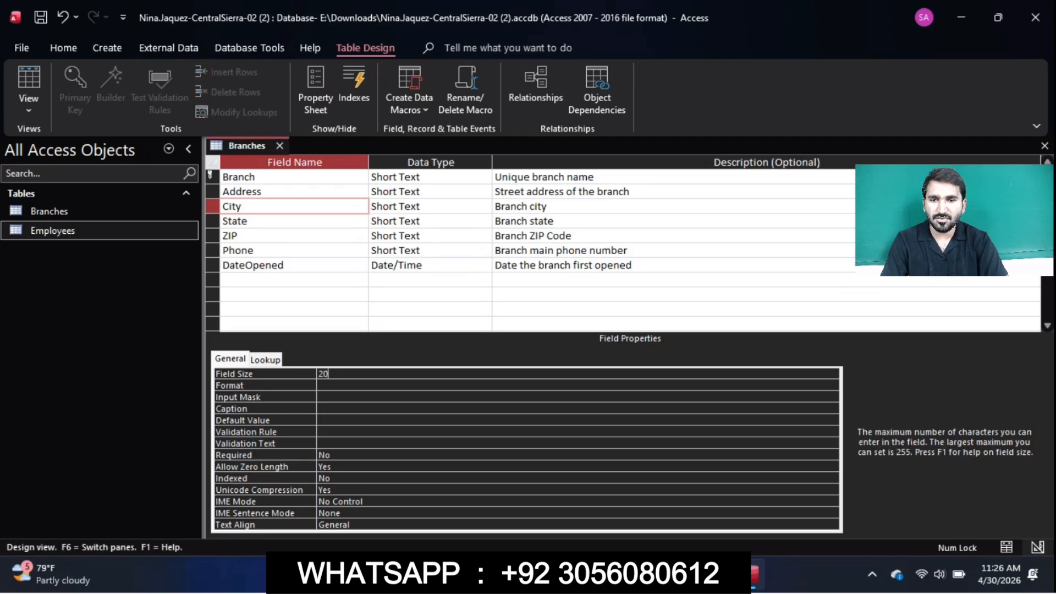
pyautogui.click(332, 456)
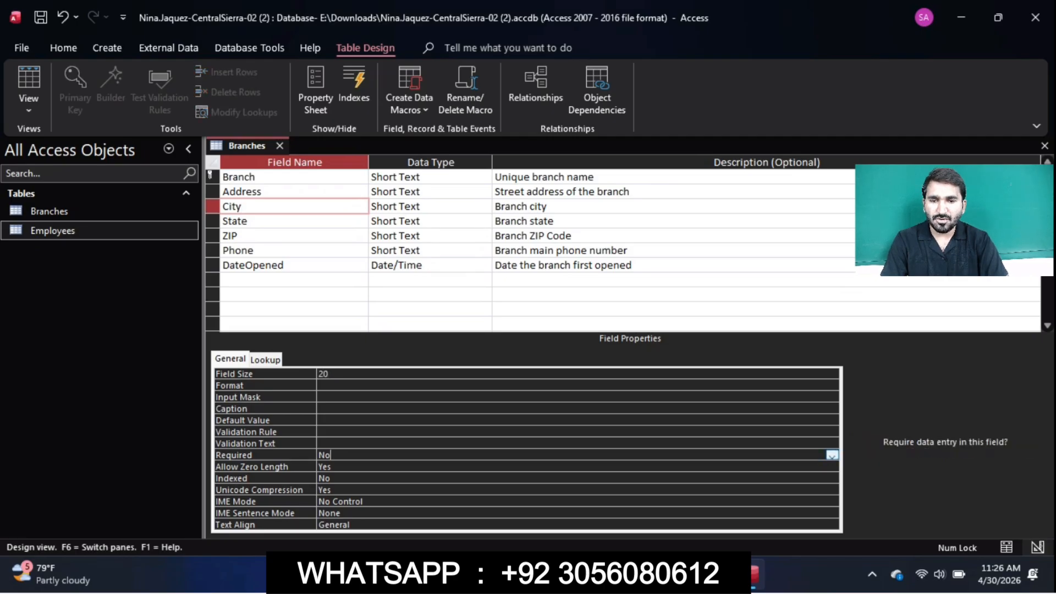
pyautogui.click(833, 455)
pyautogui.click(326, 467)
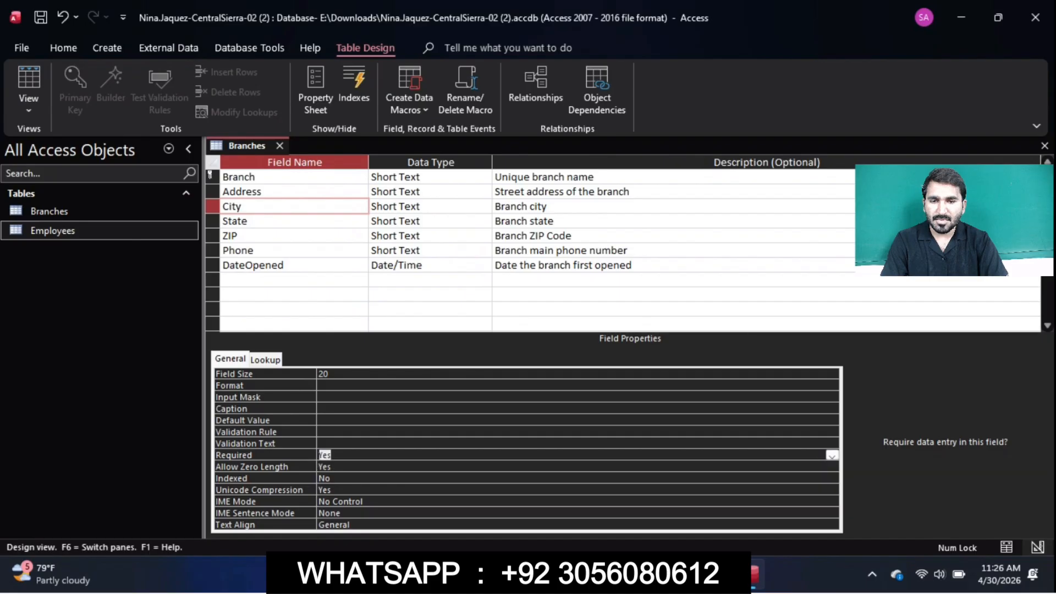
# Switch to Chrome, check off step 5u of the assignment and return to Access
pyautogui.click(754, 573)
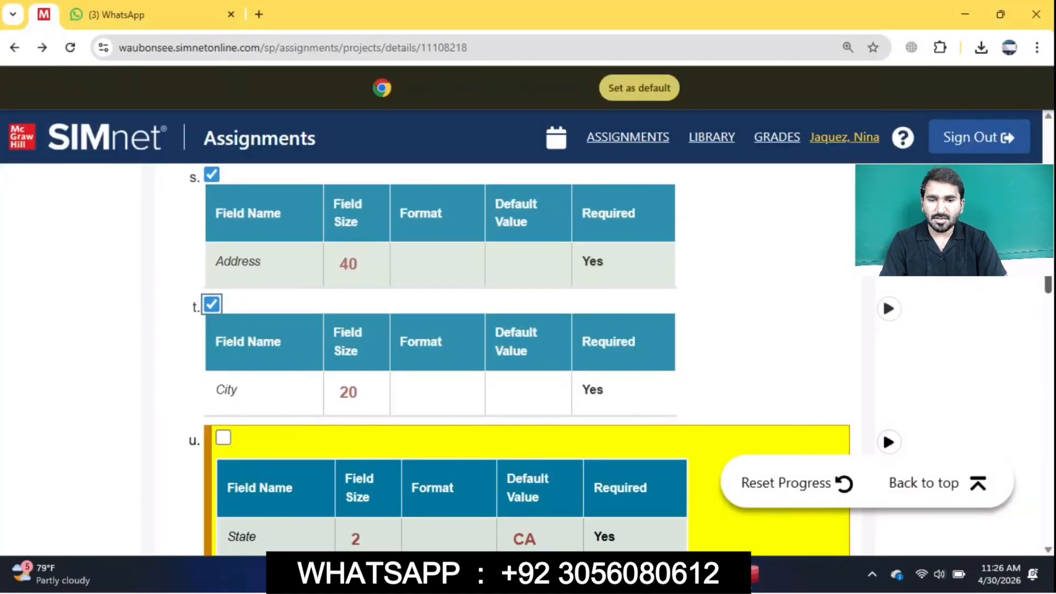
pyautogui.scroll(-3, 520, 358)
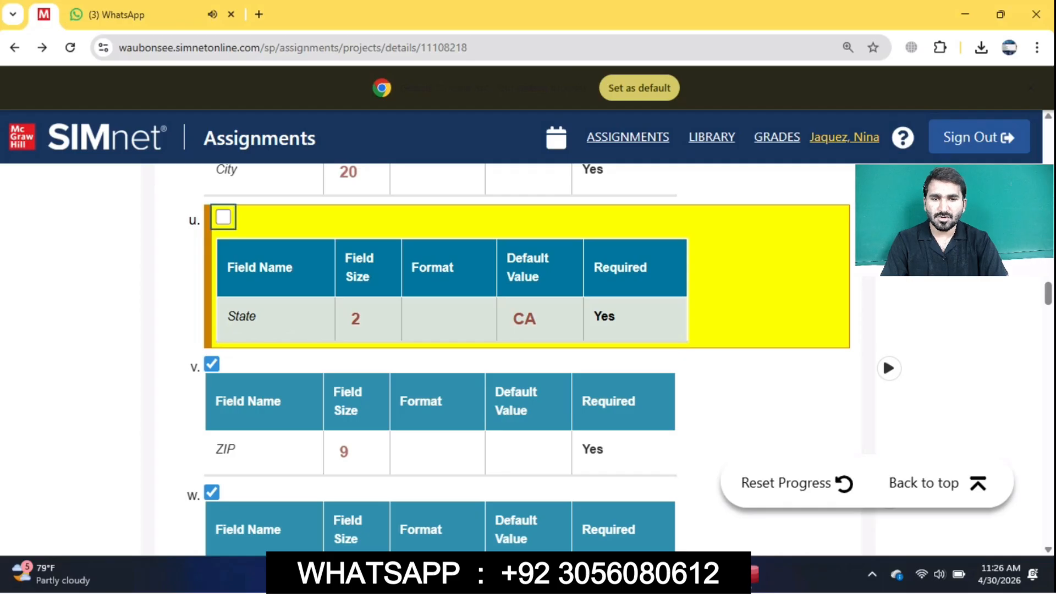
pyautogui.click(223, 216)
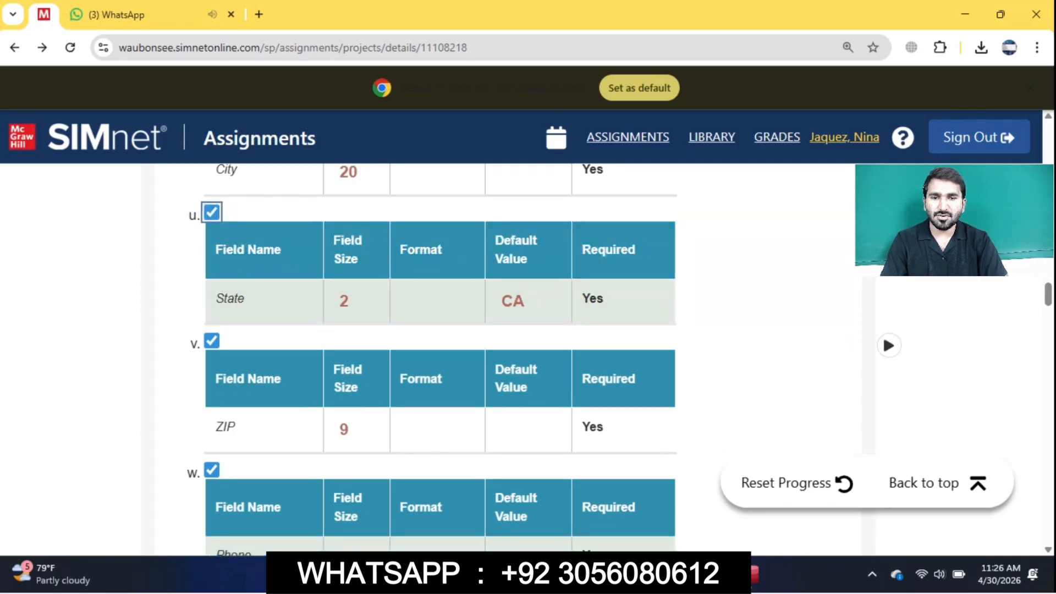
pyautogui.click(749, 574)
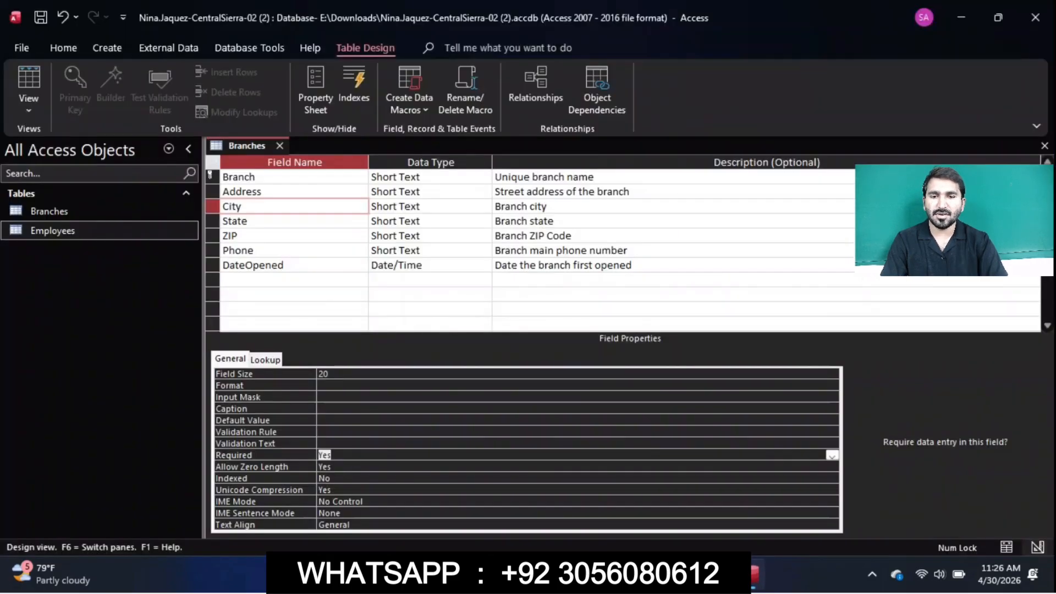
# Set the State field's Field Size to 2, its Default Value to CA and its Required property to Yes
pyautogui.click(254, 221)
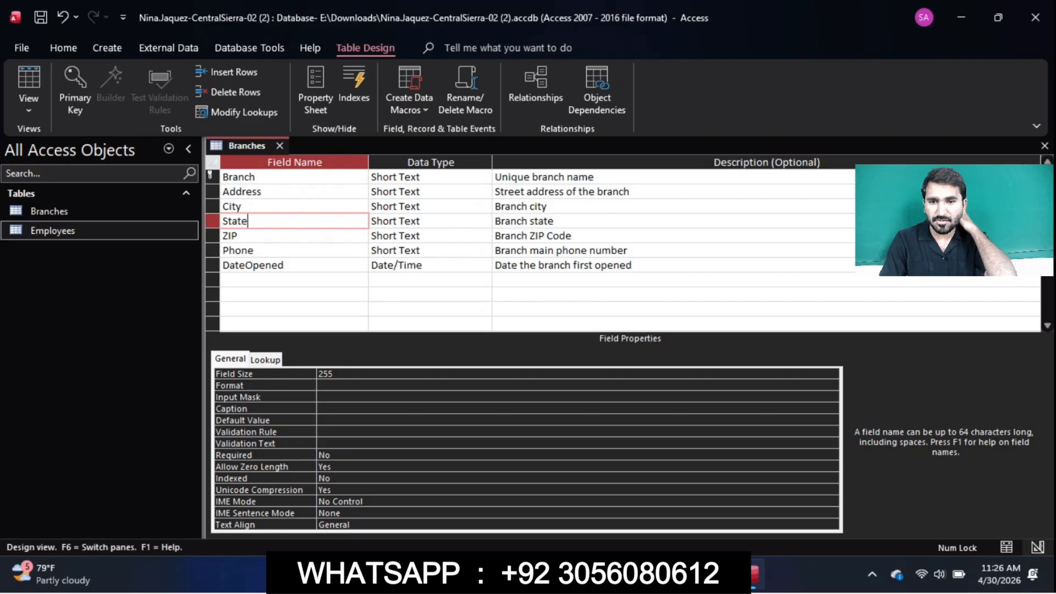
pyautogui.press('F6')
pyautogui.write('2')
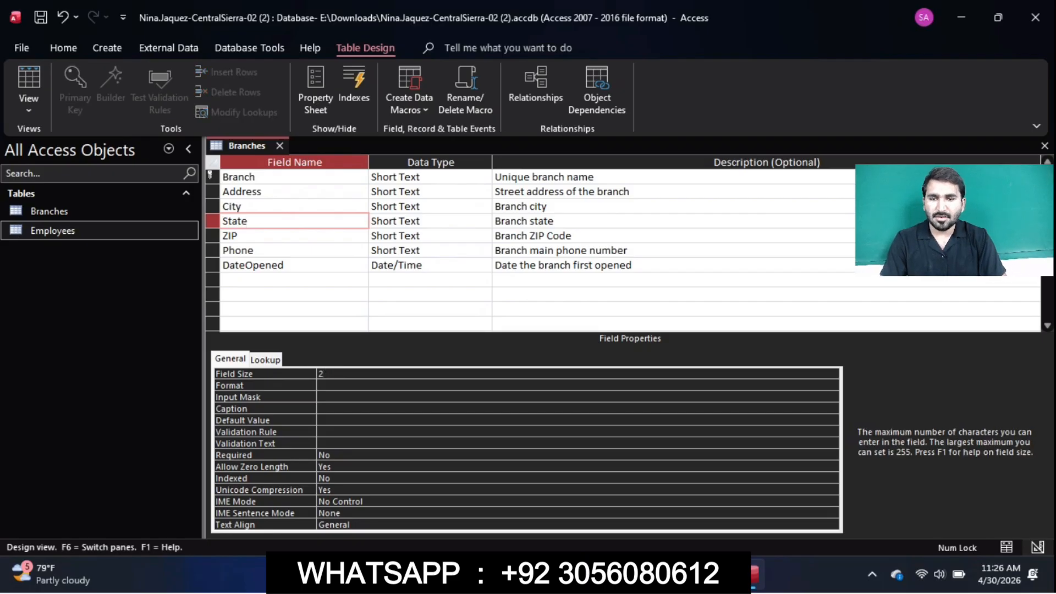
pyautogui.click(352, 421)
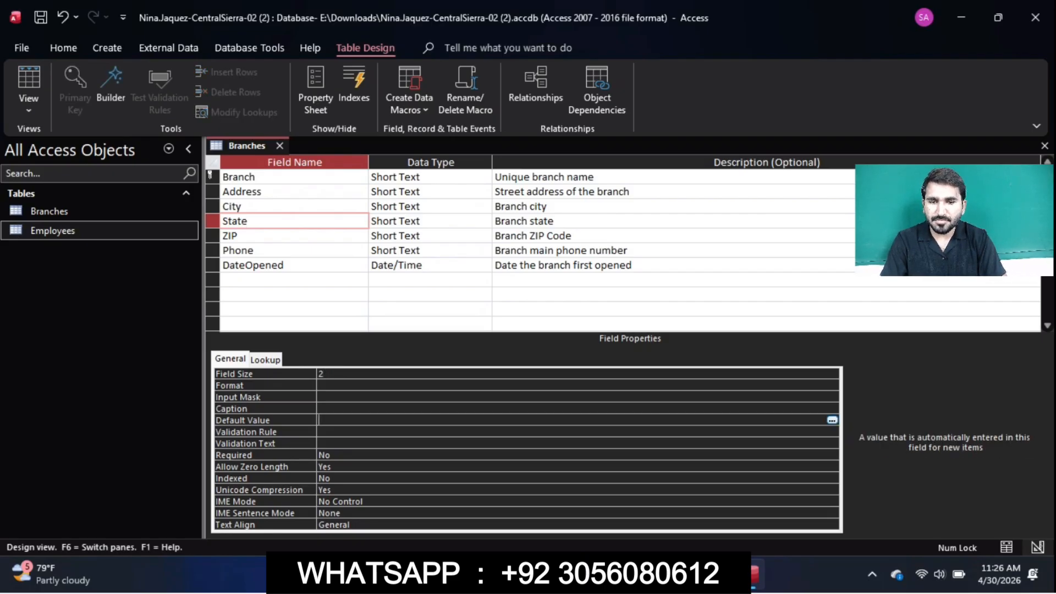
pyautogui.hotkey('alt', 'Tab')
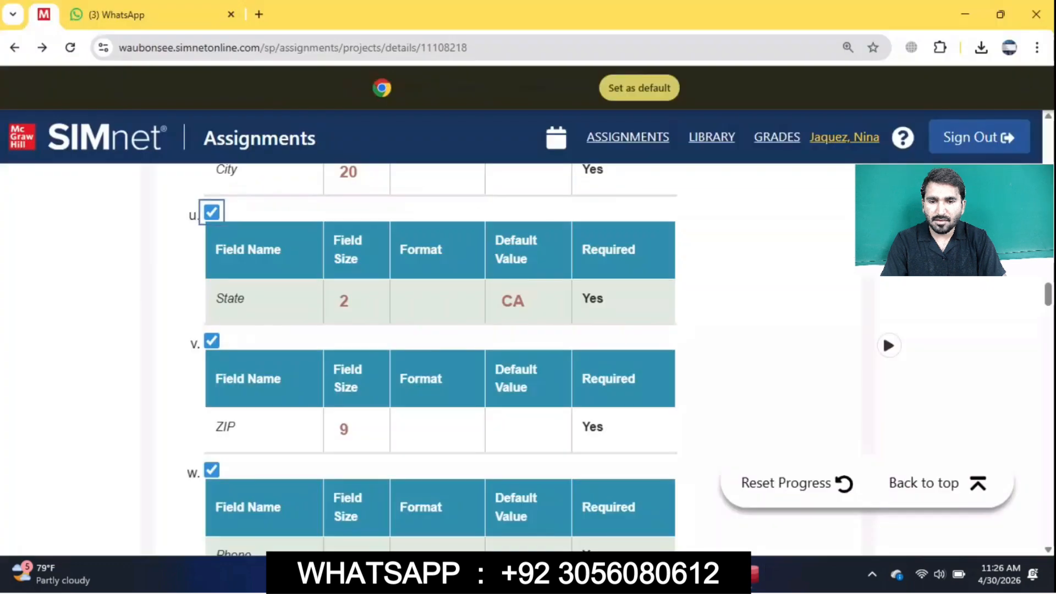
pyautogui.hotkey('alt', 'Tab')
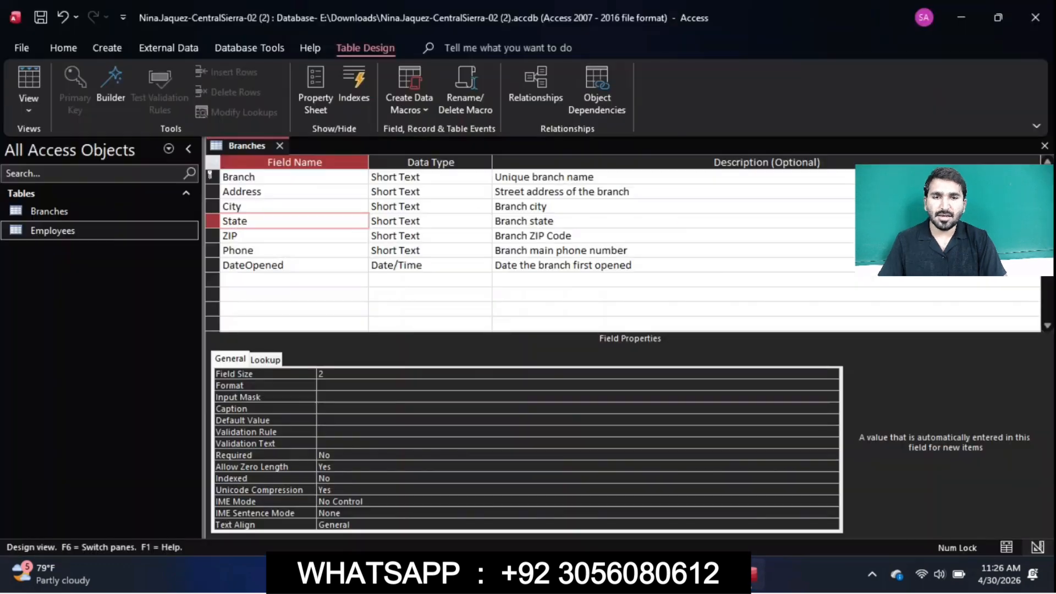
pyautogui.write('CA')
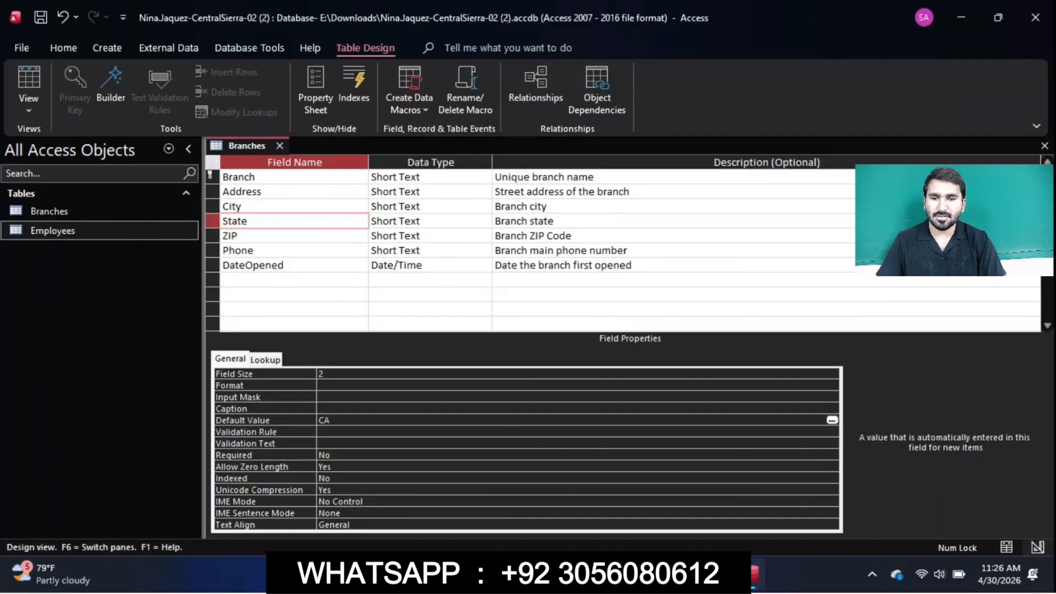
pyautogui.click(832, 455)
pyautogui.click(832, 455)
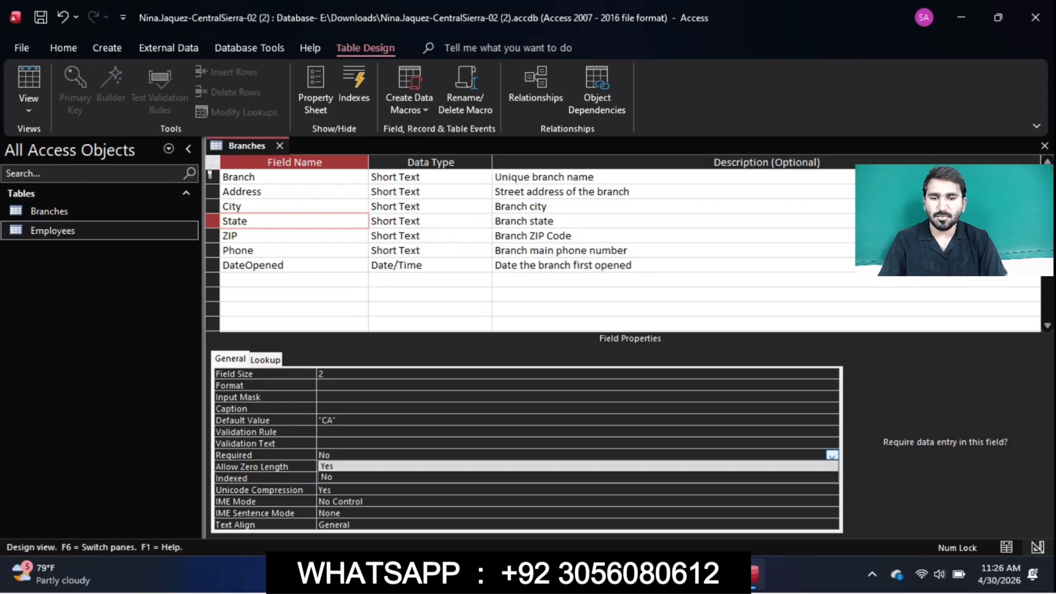
pyautogui.click(815, 466)
# Switch to Chrome, clear step 5x and check off step 5w of the assignment, and return to Access
pyautogui.hotkey('alt', 'Tab')
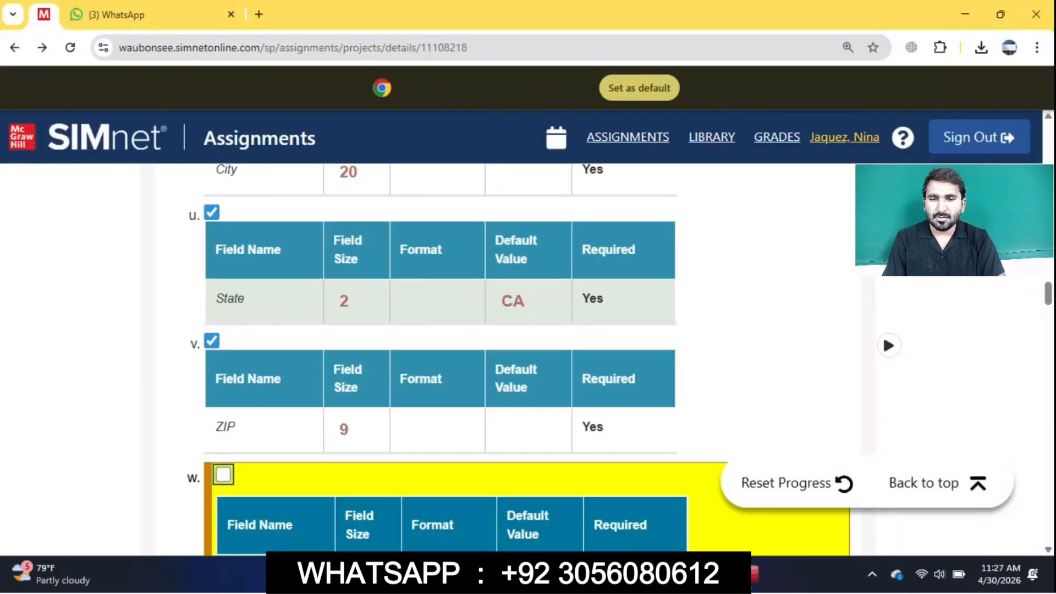
pyautogui.scroll(-3, 527, 359)
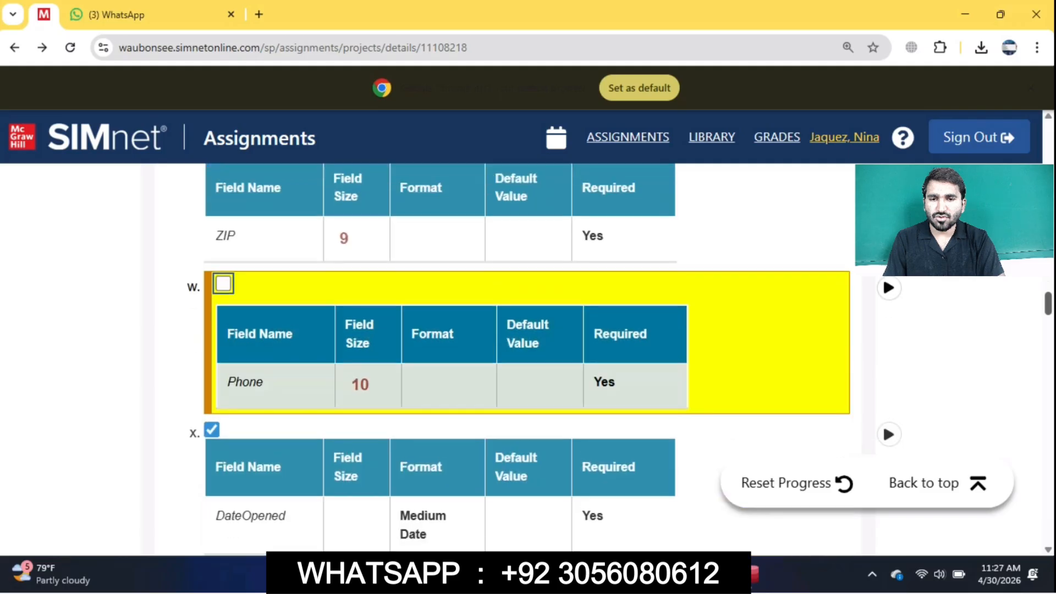
pyautogui.click(212, 429)
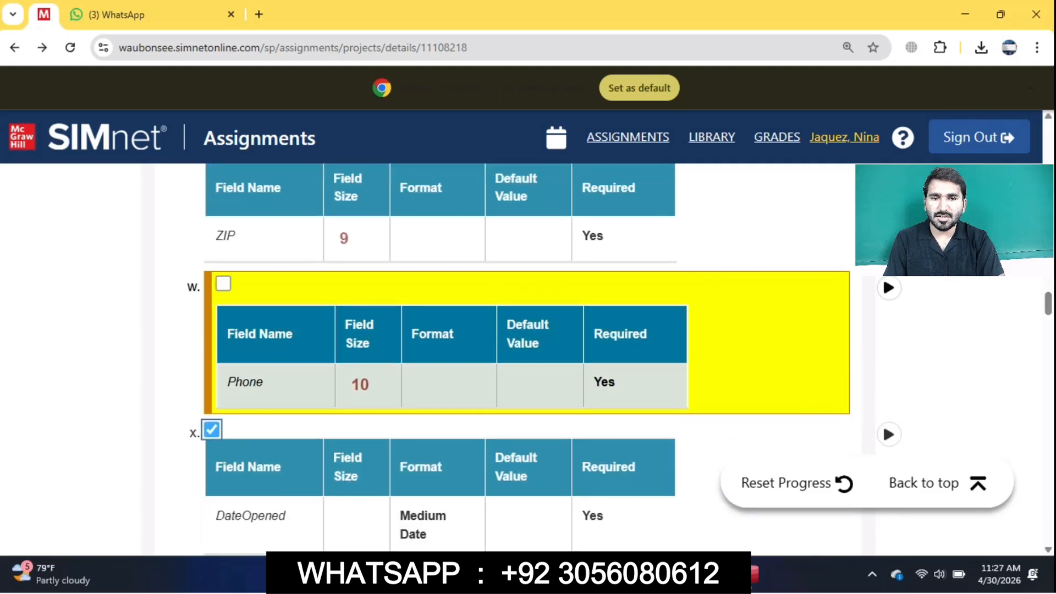
pyautogui.click(223, 284)
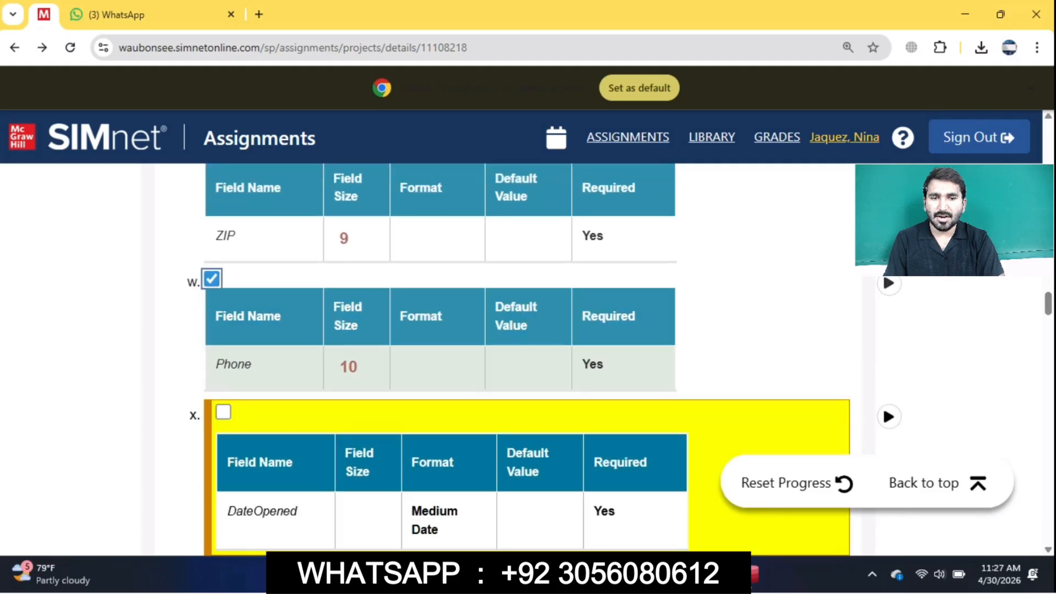
pyautogui.click(755, 575)
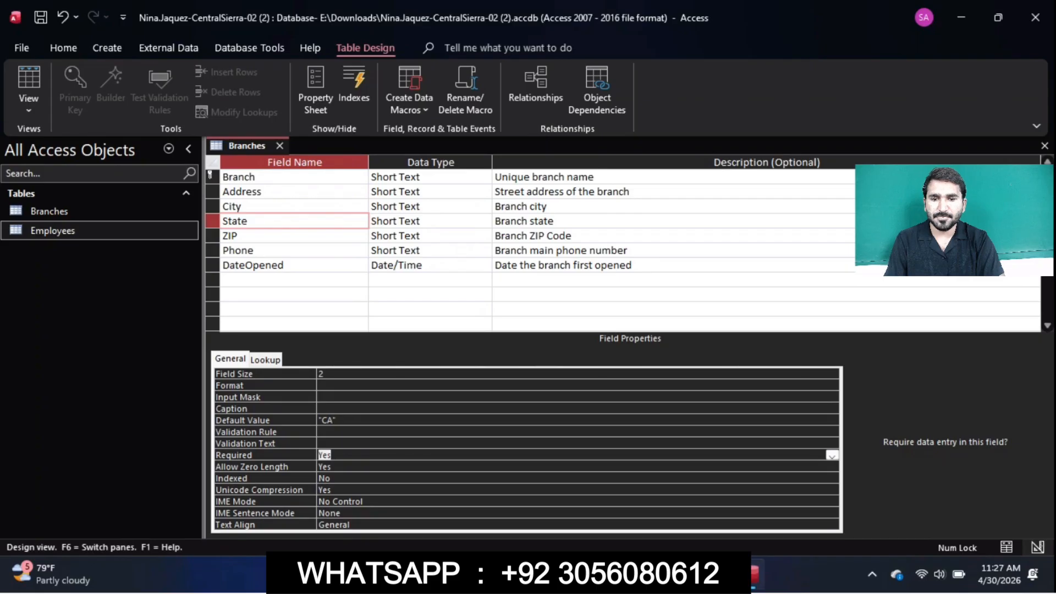
# Set the Phone field's Field Size to 10 and its Required property to Yes
pyautogui.click(297, 251)
pyautogui.click(363, 375)
pyautogui.press('BackSpace')
pyautogui.press('BackSpace')
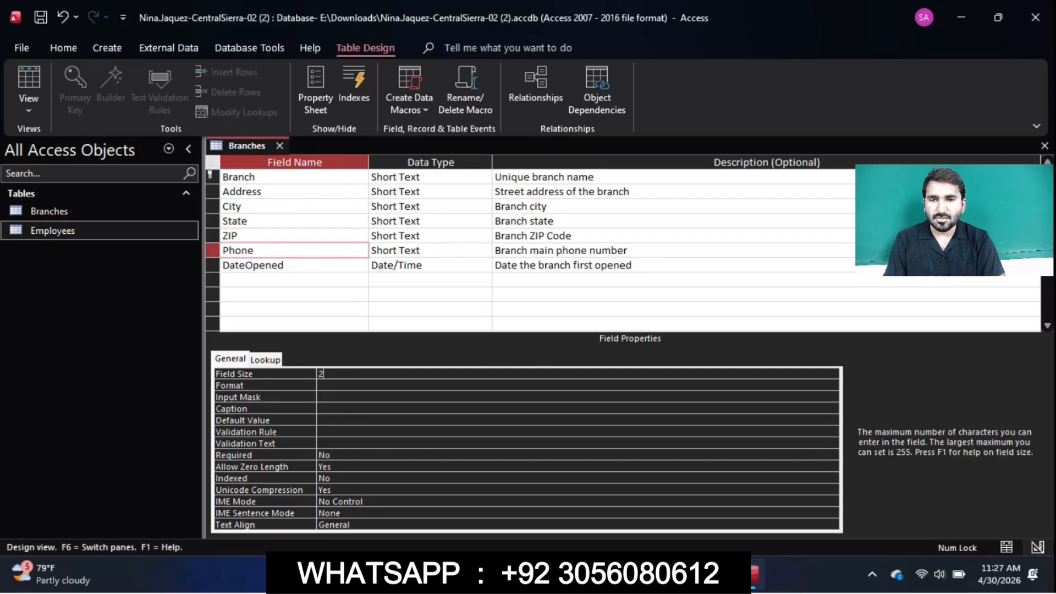
pyautogui.write('10')
pyautogui.click(363, 456)
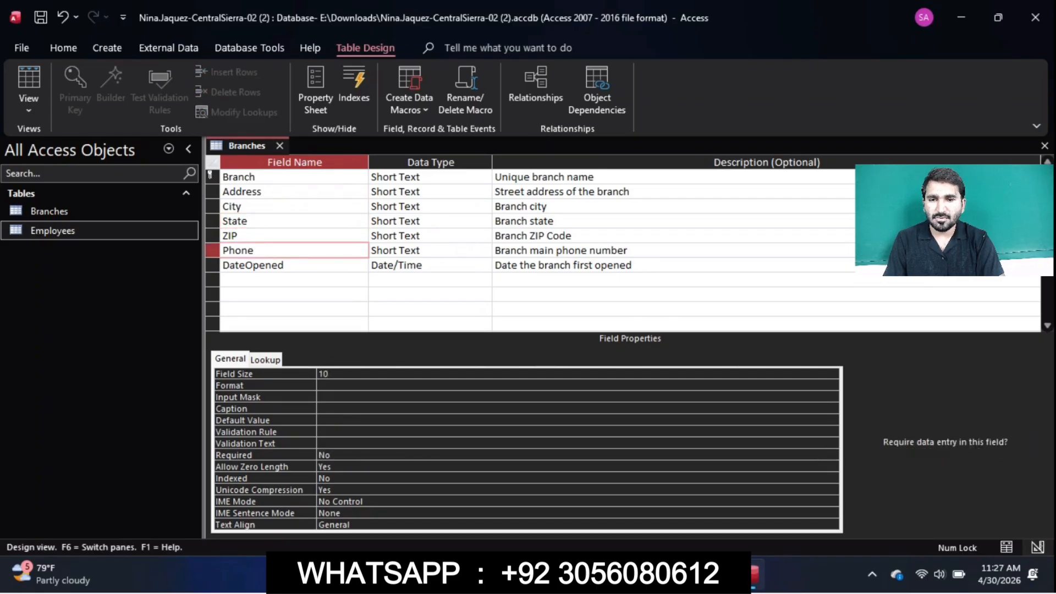
pyautogui.click(832, 456)
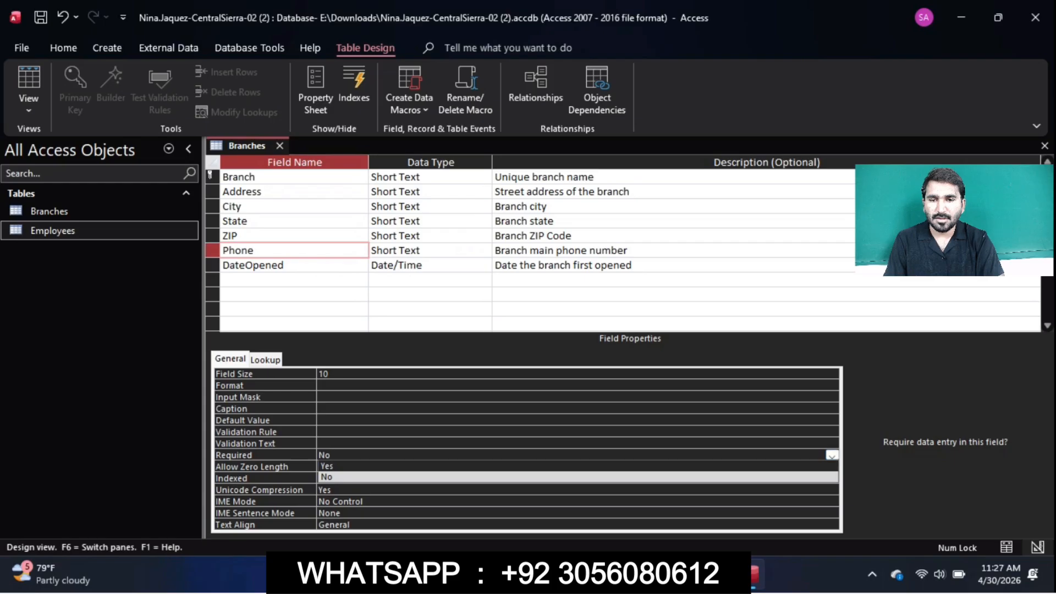
pyautogui.click(341, 467)
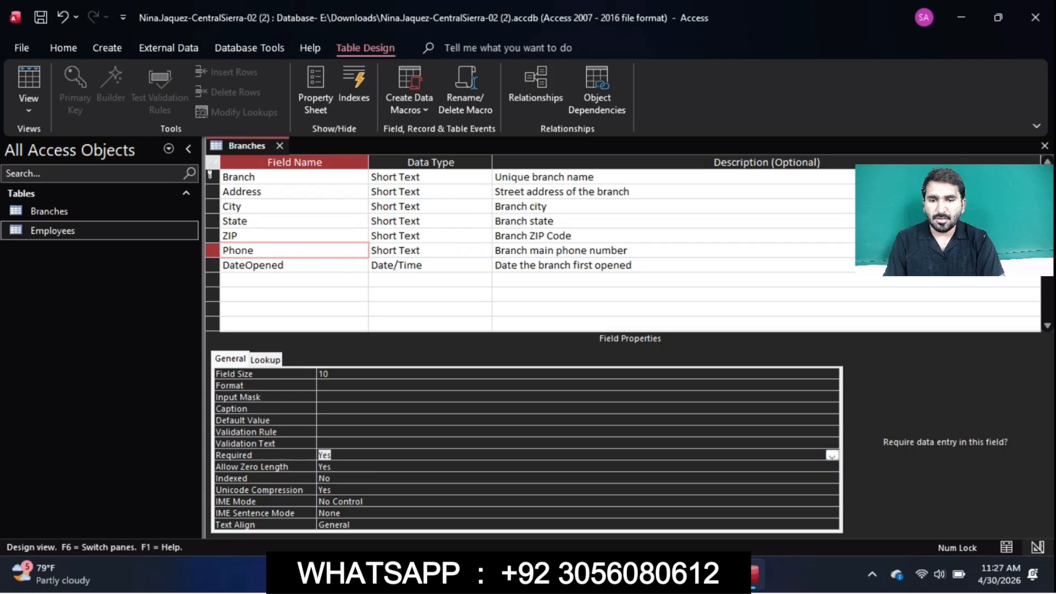
# Consult step 5x in Chrome, and in Access set the DateOpened field's Format to Medium Date and its Required property to Yes
pyautogui.hotkey('alt', 'Tab')
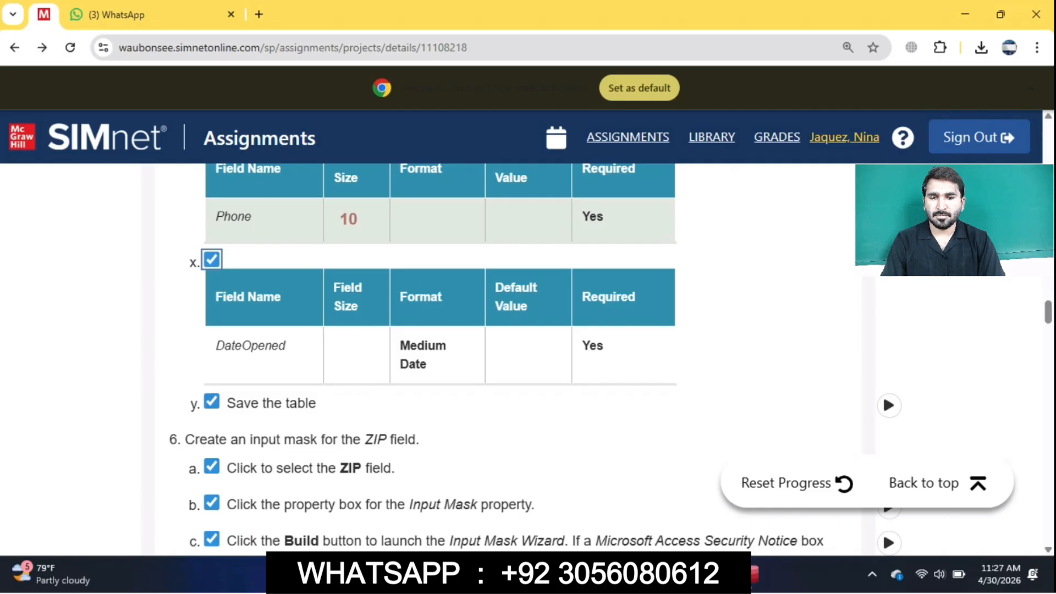
pyautogui.click(754, 575)
pyautogui.press('F6')
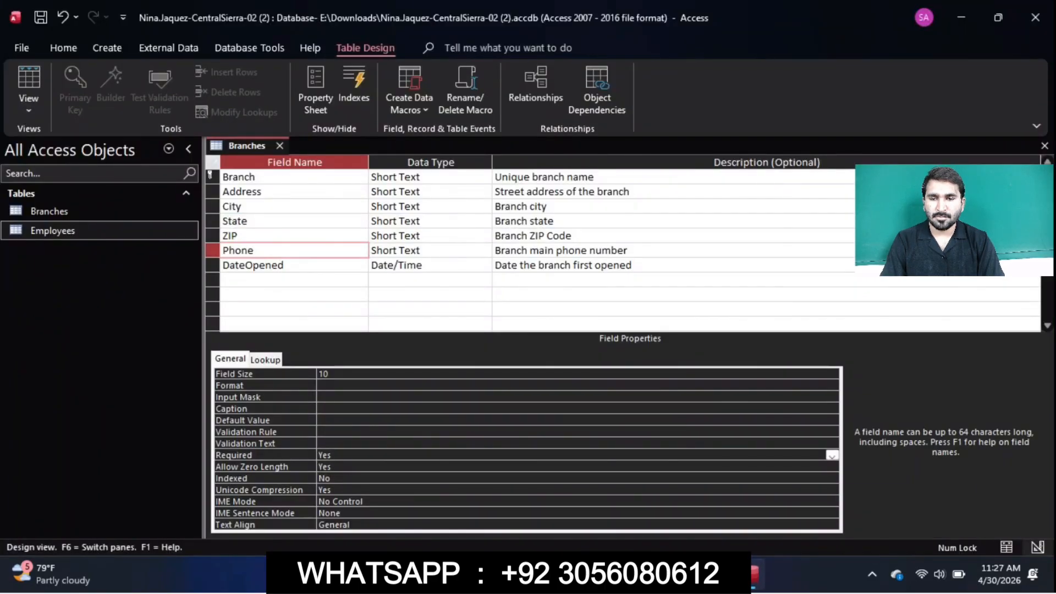
pyautogui.press('Down')
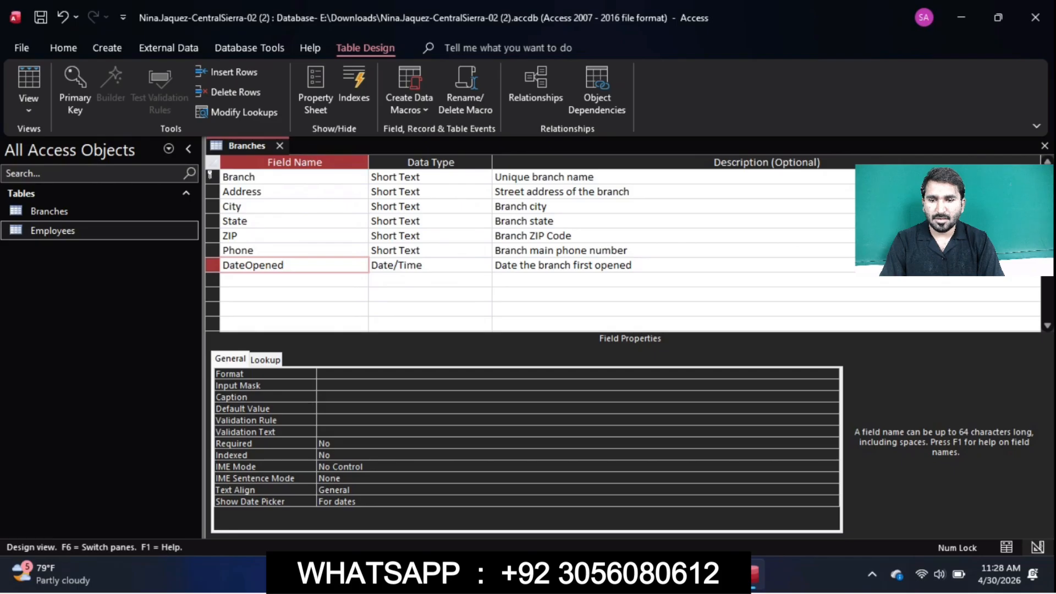
pyautogui.click(572, 374)
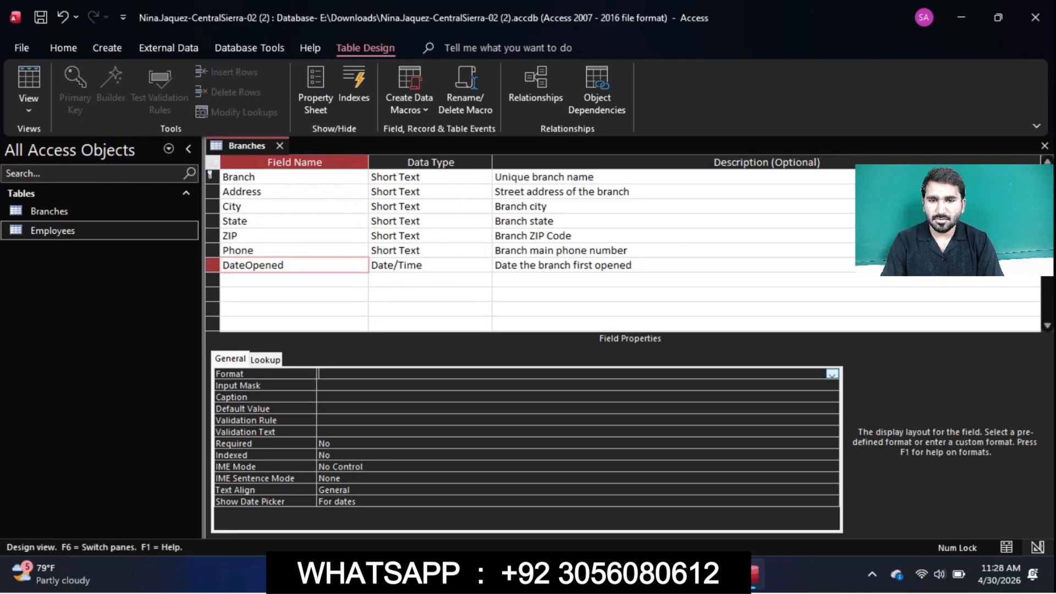
pyautogui.click(833, 374)
pyautogui.click(572, 407)
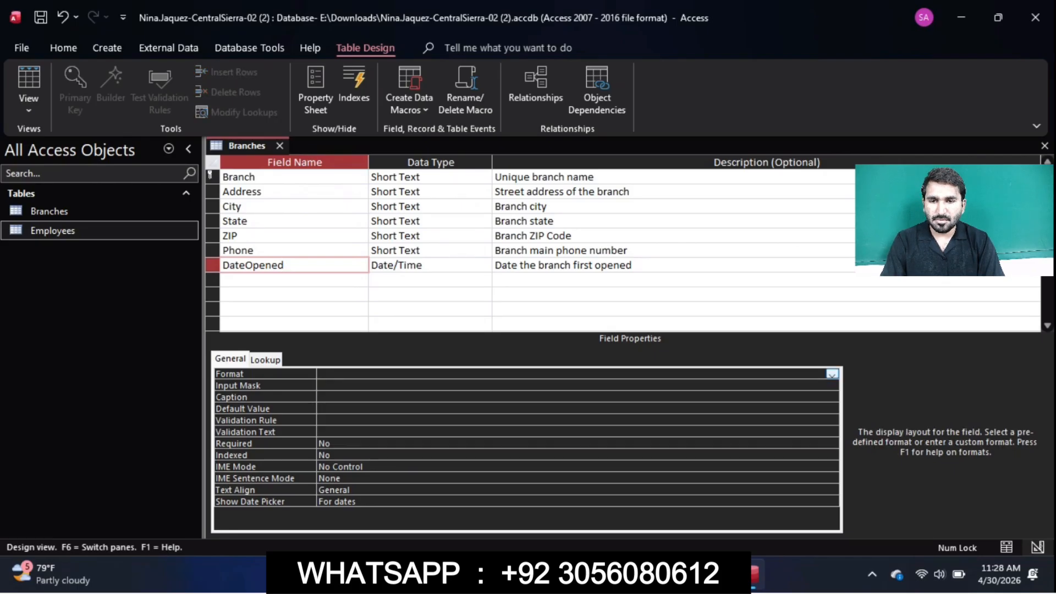
pyautogui.click(573, 443)
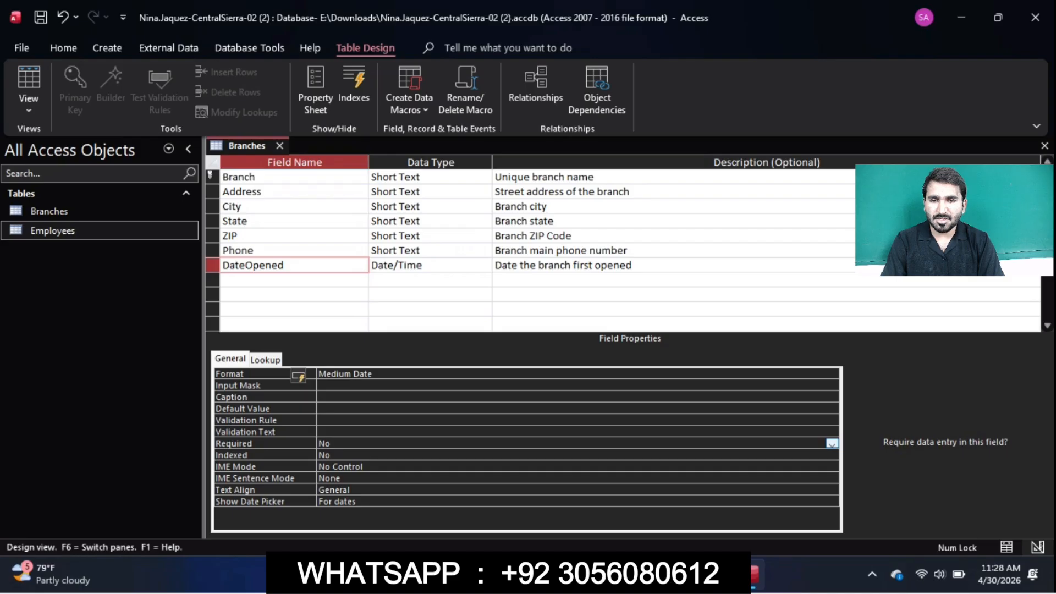
pyautogui.click(832, 444)
pyautogui.click(814, 455)
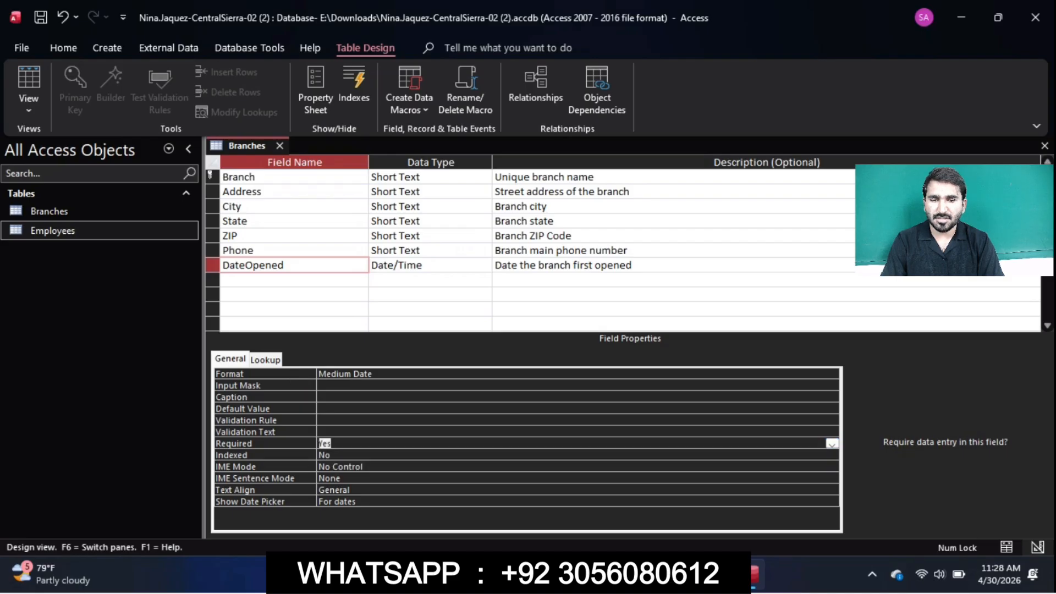
# Switch to Chrome and clear step 5y and steps 6a through 6i of the assignment checklist
pyautogui.hotkey('alt', 'Tab')
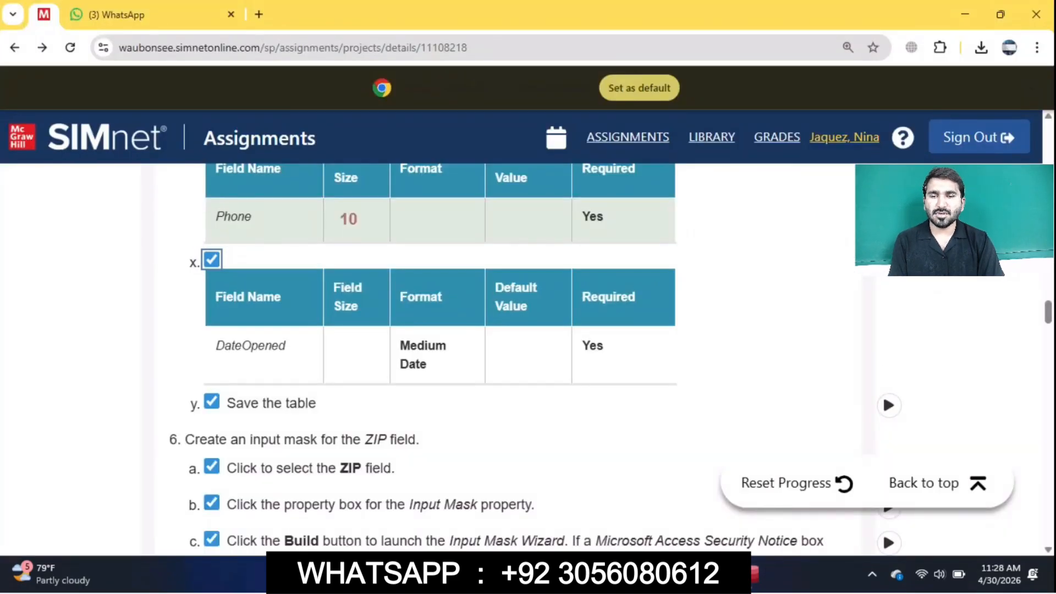
pyautogui.scroll(-1, 212, 400)
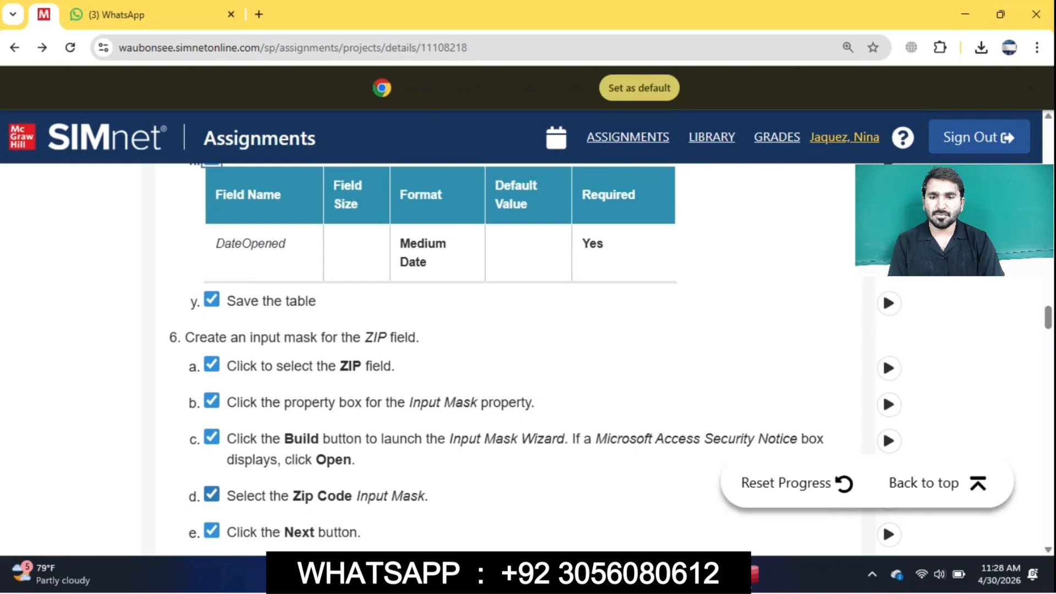
pyautogui.doubleClick(212, 300)
pyautogui.click(211, 374)
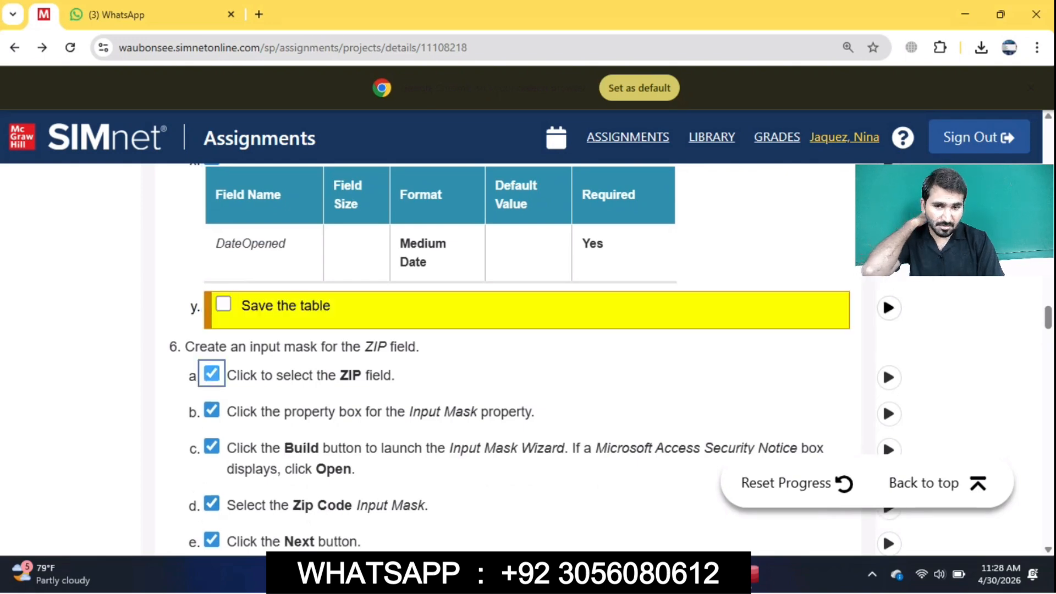
pyautogui.click(212, 410)
pyautogui.click(212, 446)
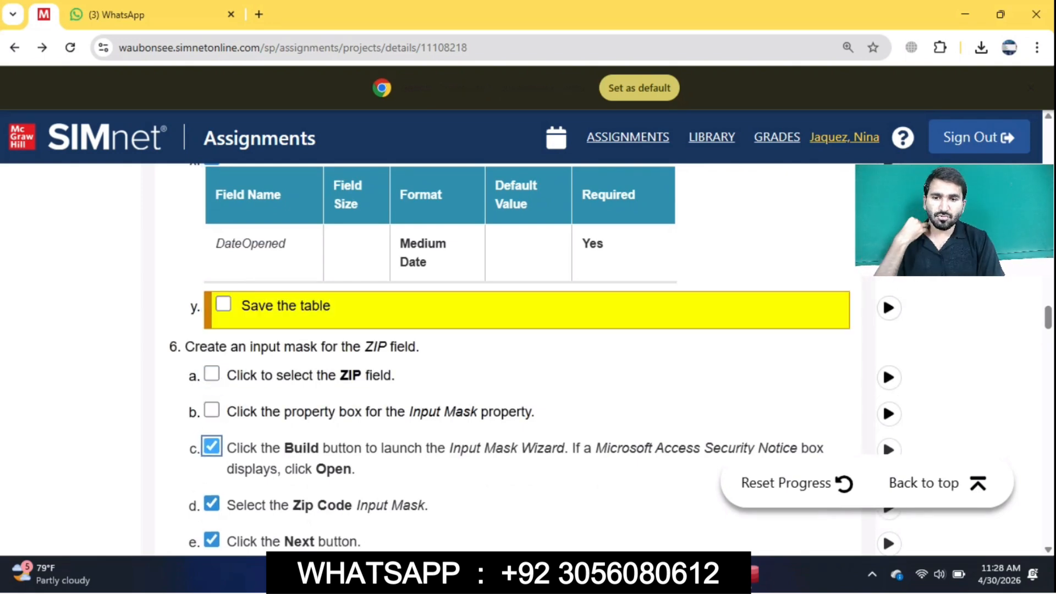
pyautogui.click(212, 504)
pyautogui.click(212, 540)
pyautogui.click(212, 540)
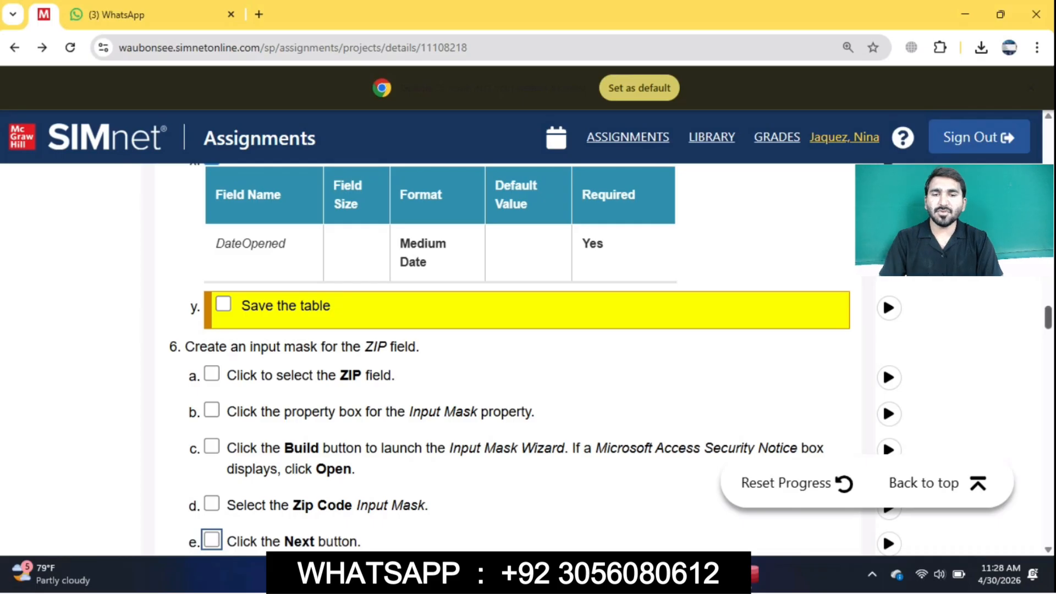
pyautogui.scroll(-2, 517, 357)
pyautogui.click(211, 459)
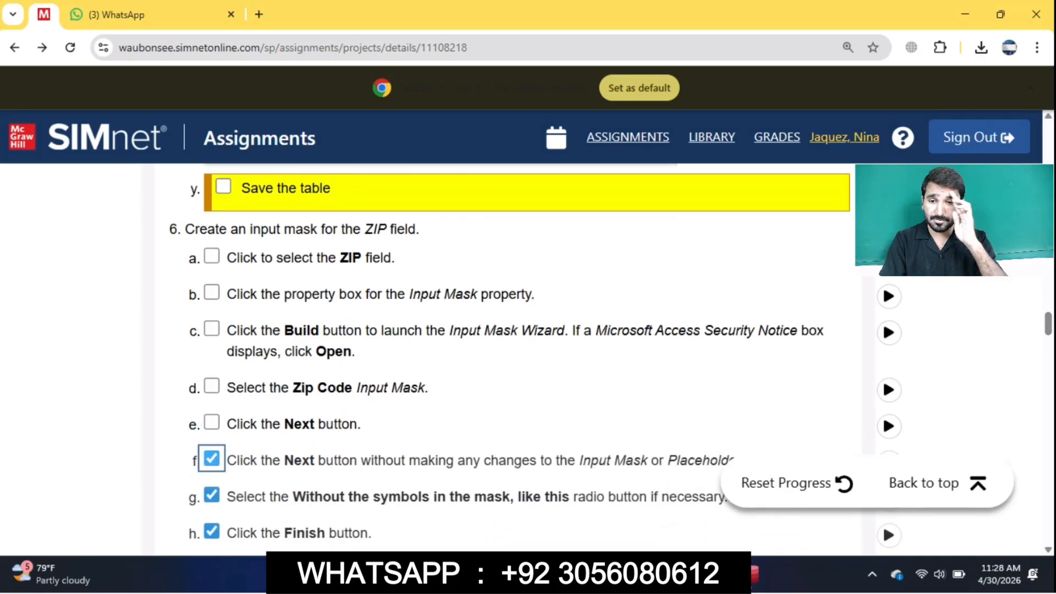
pyautogui.click(212, 495)
pyautogui.click(212, 532)
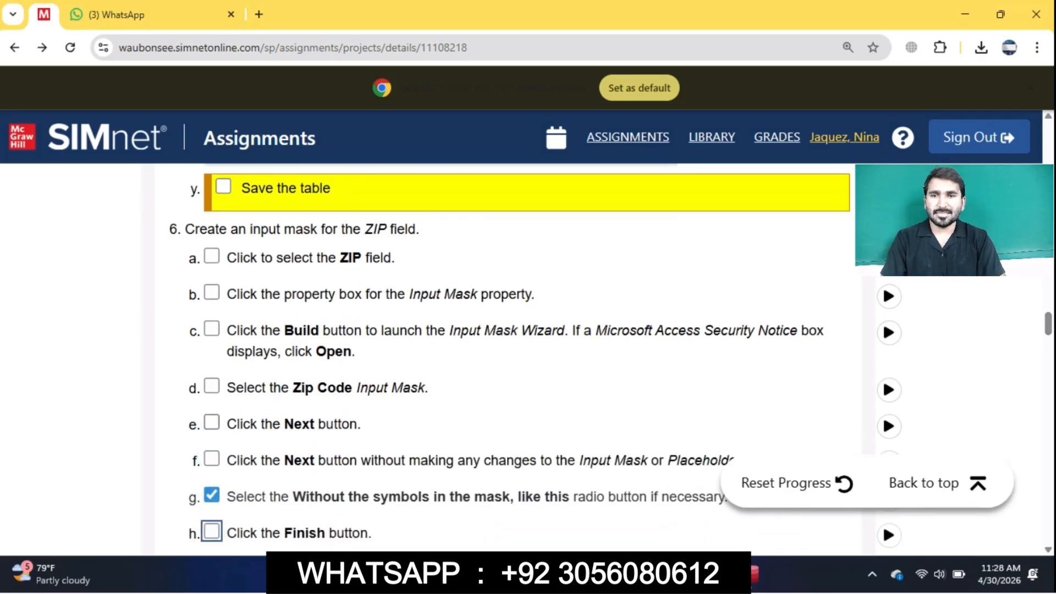
pyautogui.scroll(-2, 197, 338)
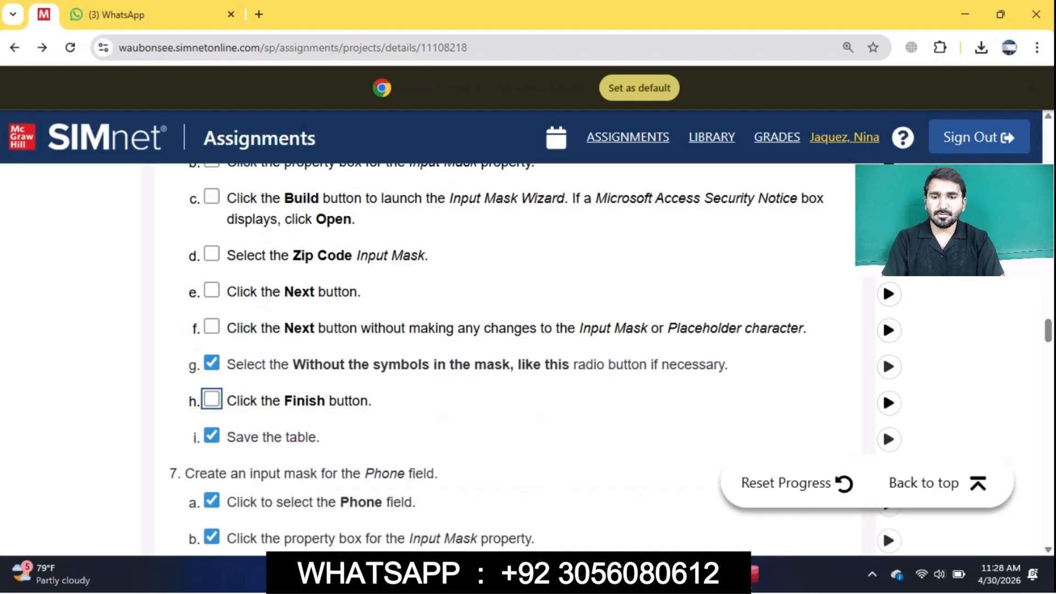
pyautogui.click(212, 363)
pyautogui.click(212, 435)
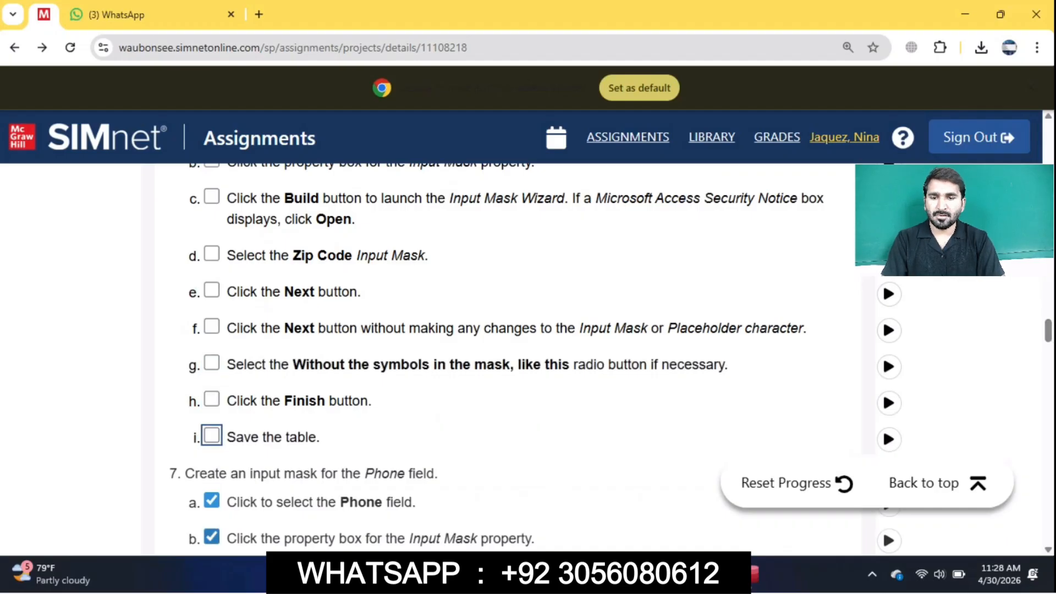
# Save the Branches table in Access, check off steps 5y and 6a in Chrome, and return to Access
pyautogui.hotkey('alt', 'Tab')
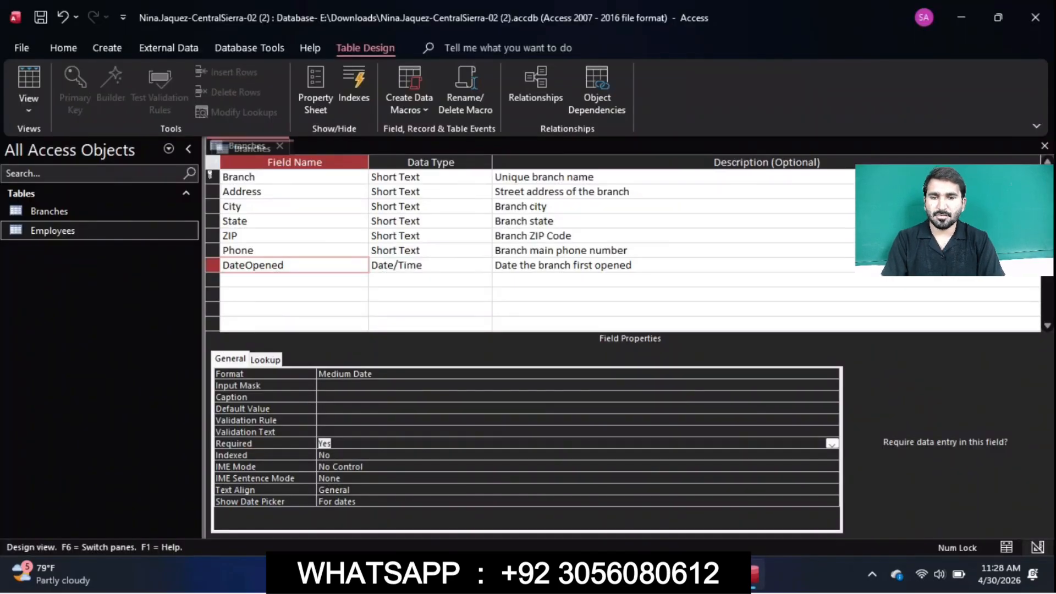
pyautogui.rightClick(243, 146)
pyautogui.click(280, 158)
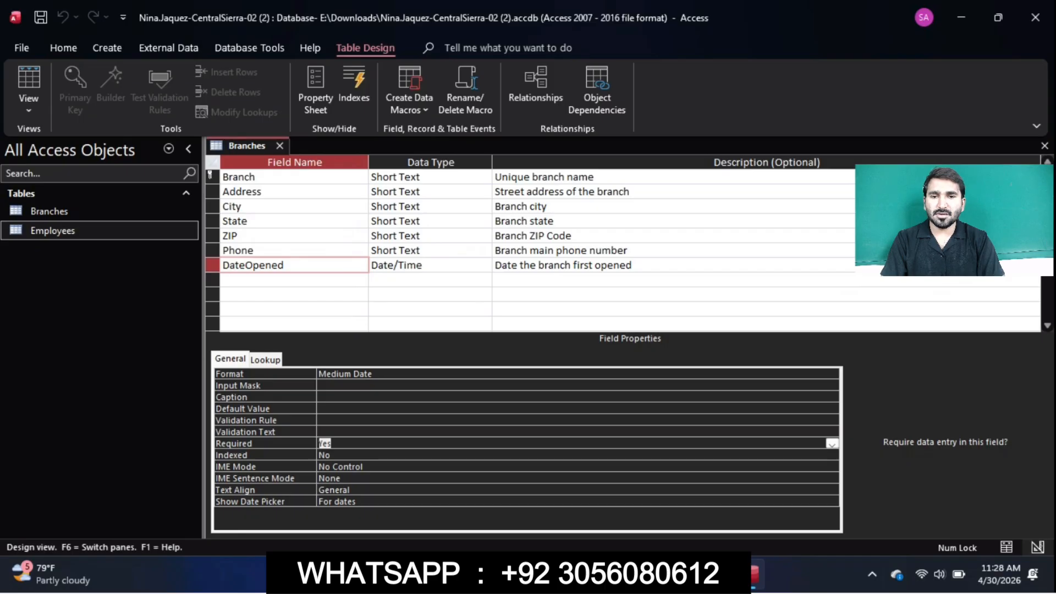
pyautogui.hotkey('alt', 'Tab')
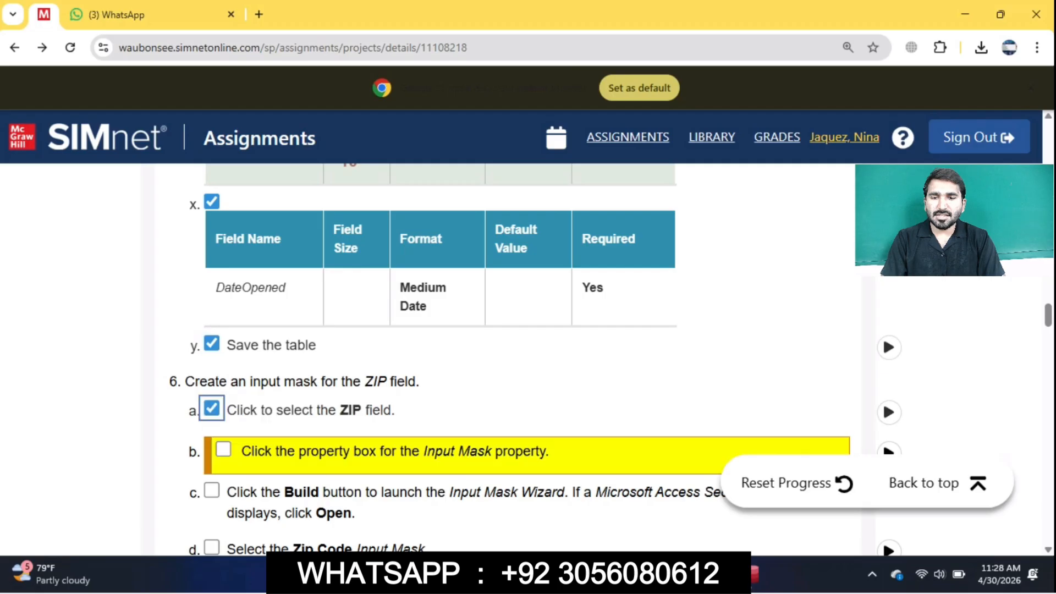
pyautogui.hotkey('alt', 'Tab')
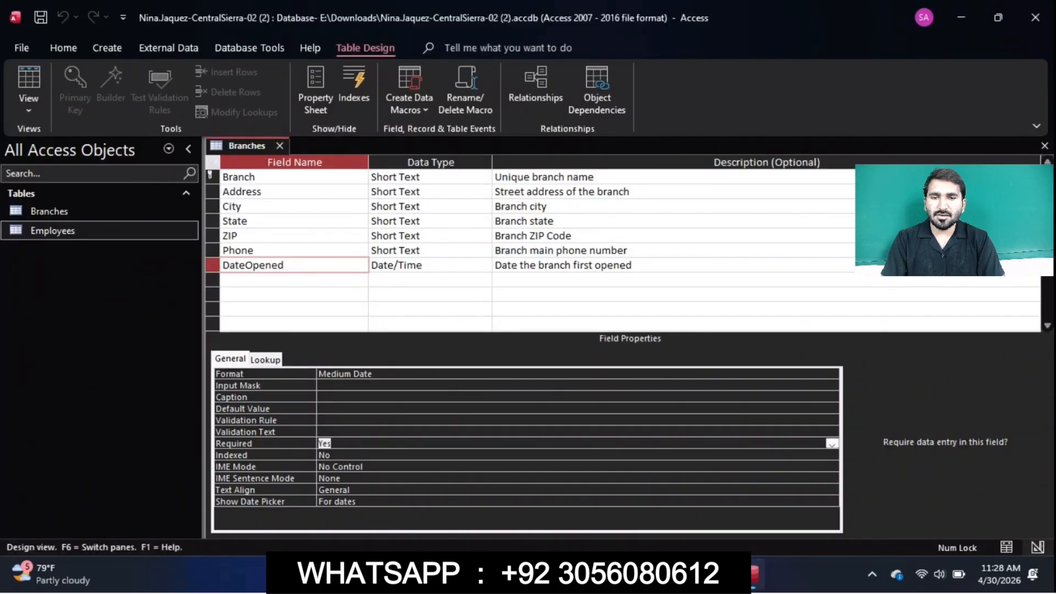
# Select the ZIP field's Input Mask property, check off steps 6b and 6c in Chrome, and return to Access
pyautogui.click(238, 236)
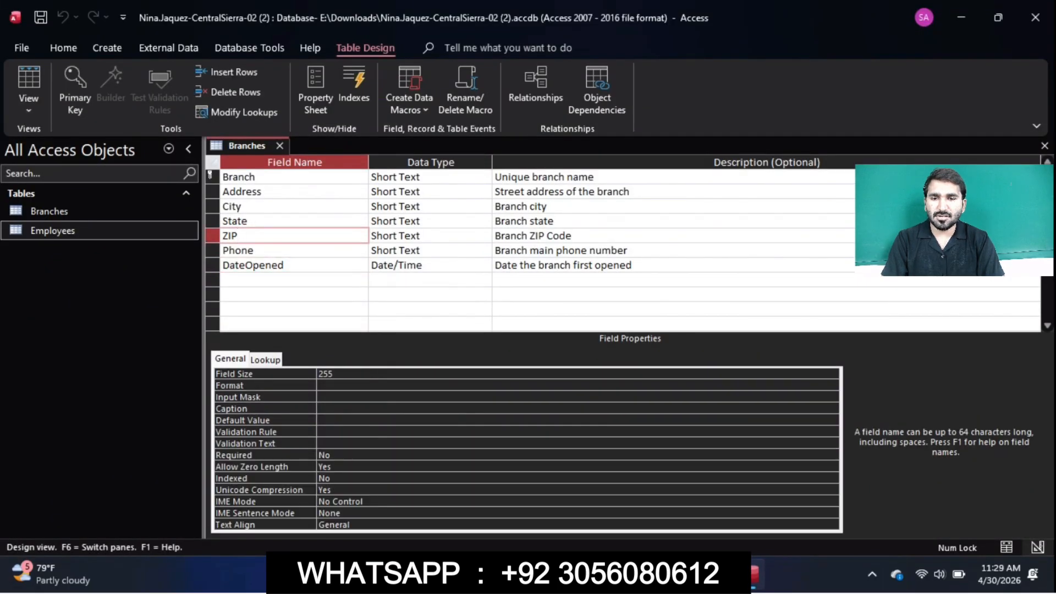
pyautogui.click(330, 397)
pyautogui.hotkey('alt', 'Tab')
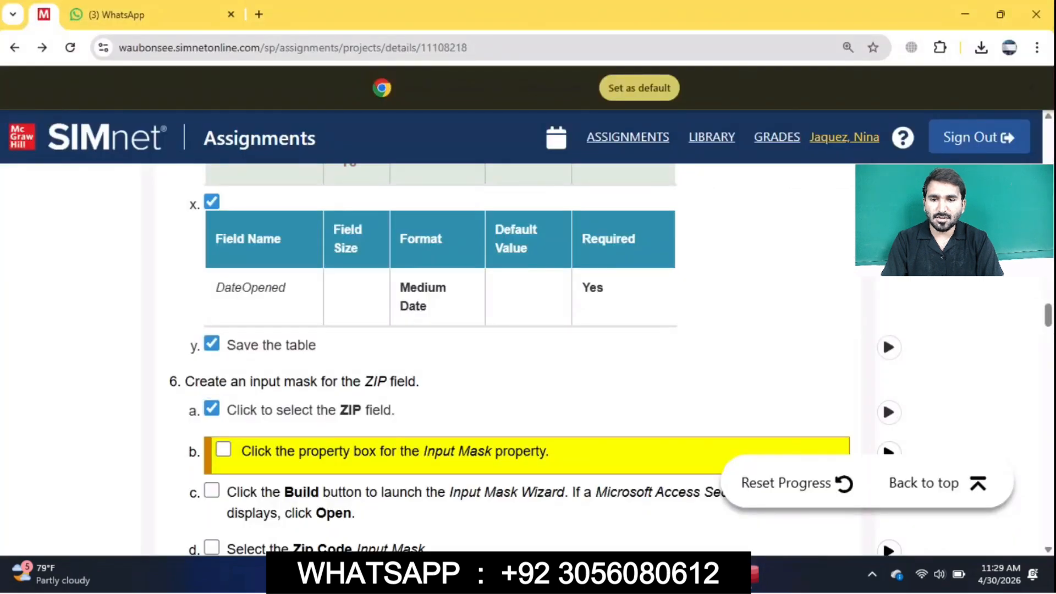
pyautogui.click(223, 449)
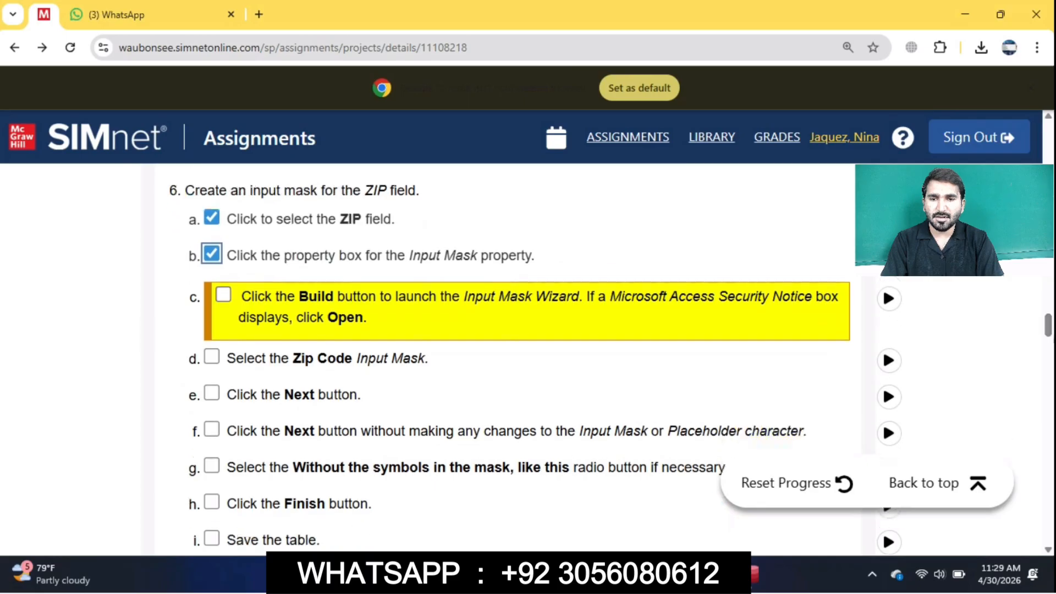
pyautogui.click(223, 294)
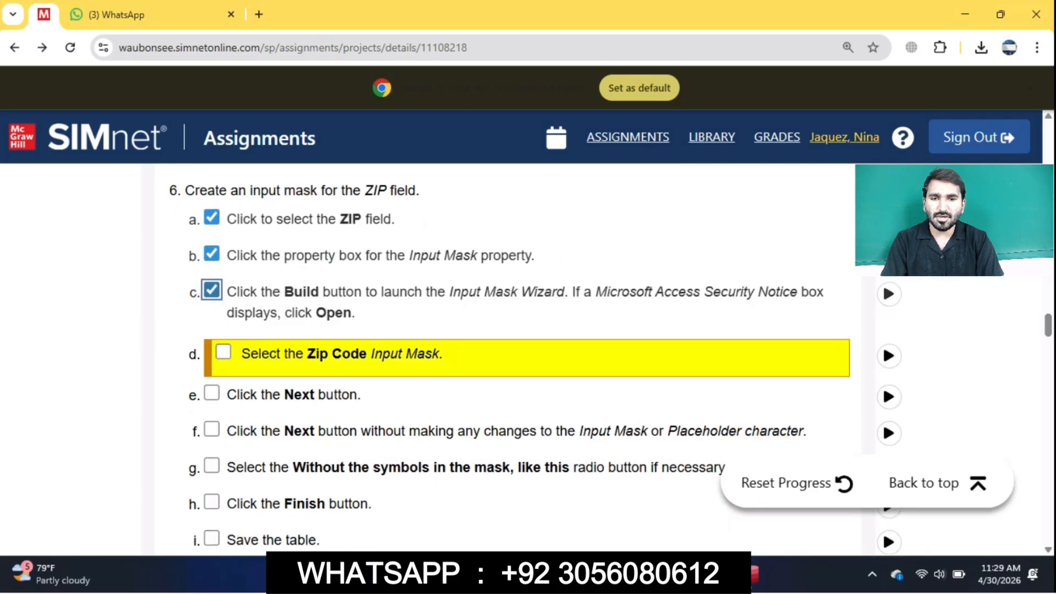
pyautogui.click(750, 575)
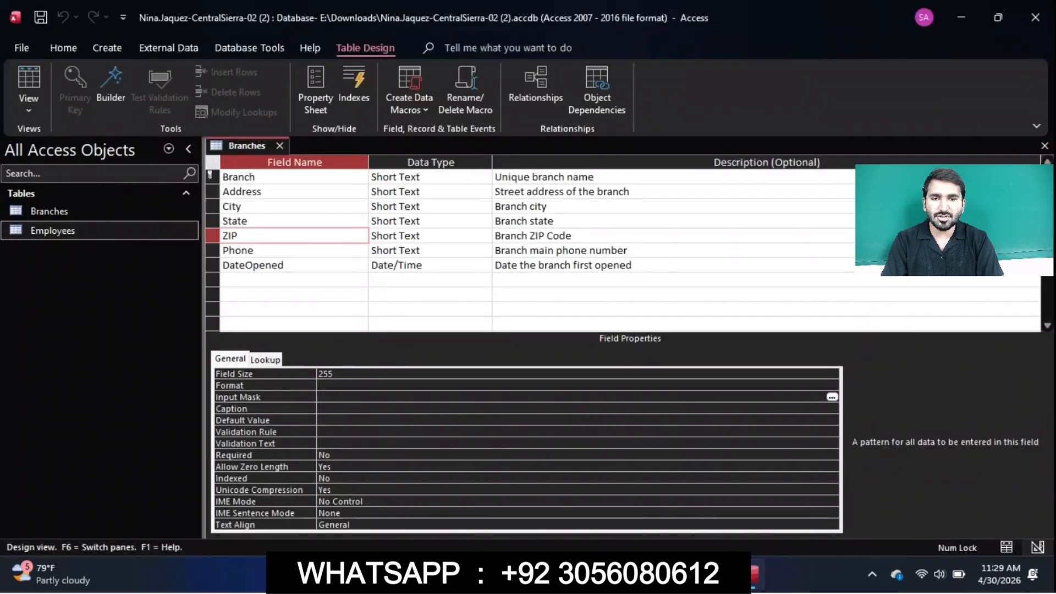
# Launch the Input Mask Wizard for ZIP, check off step 6d in Chrome, and choose the Zip Code mask stored without symbols
pyautogui.click(832, 397)
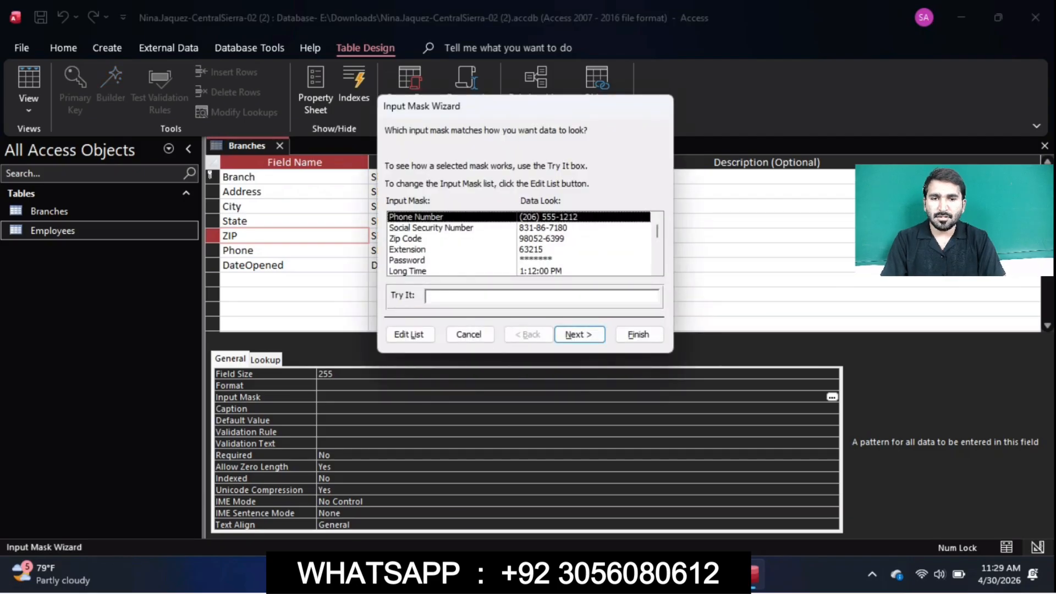
pyautogui.hotkey('alt', 'Tab')
pyautogui.click(223, 352)
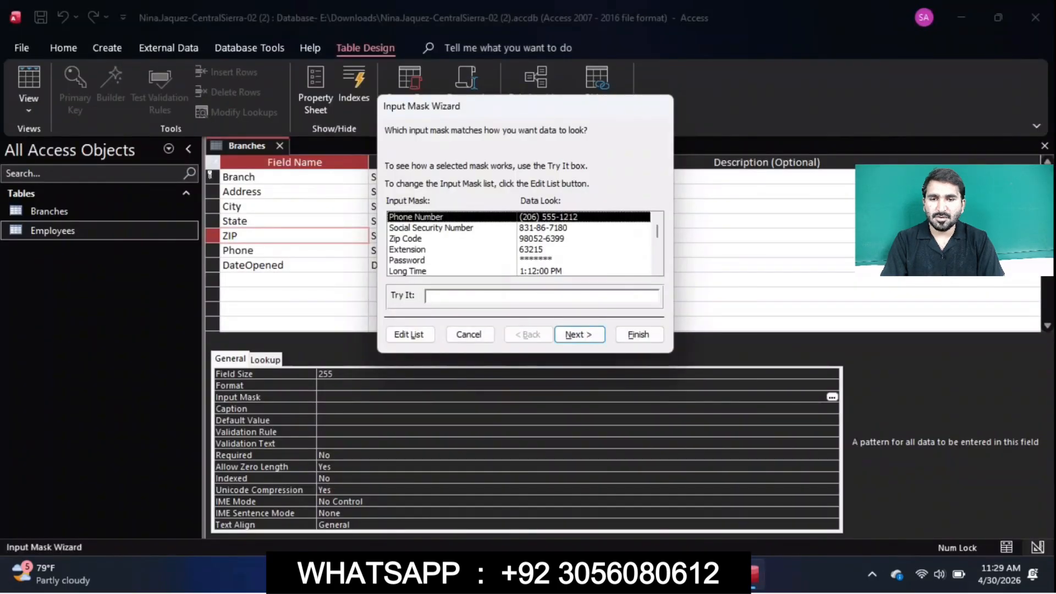
pyautogui.click(406, 238)
pyautogui.click(579, 335)
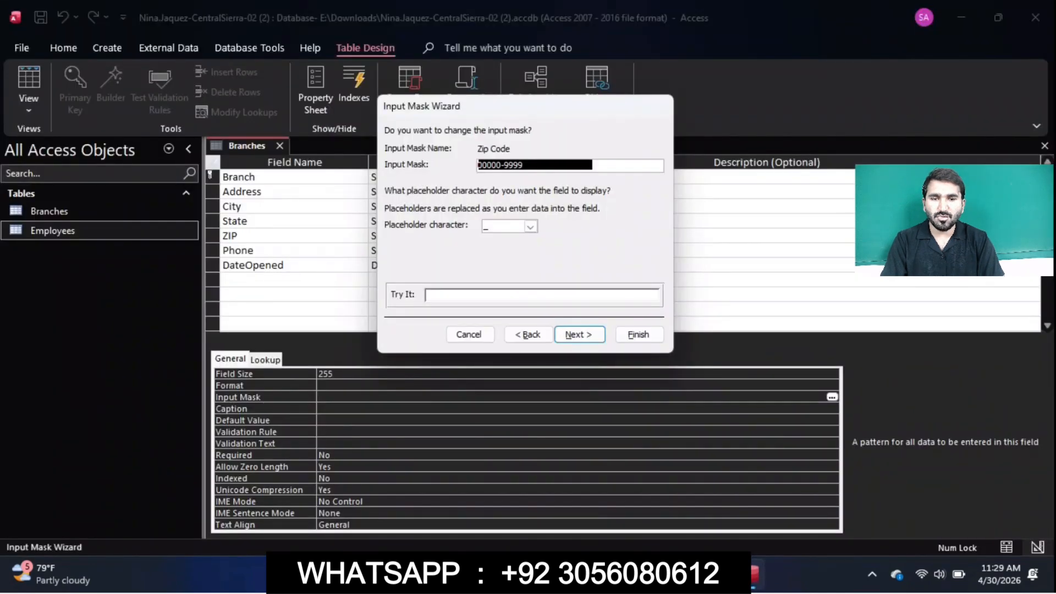
pyautogui.press('Return')
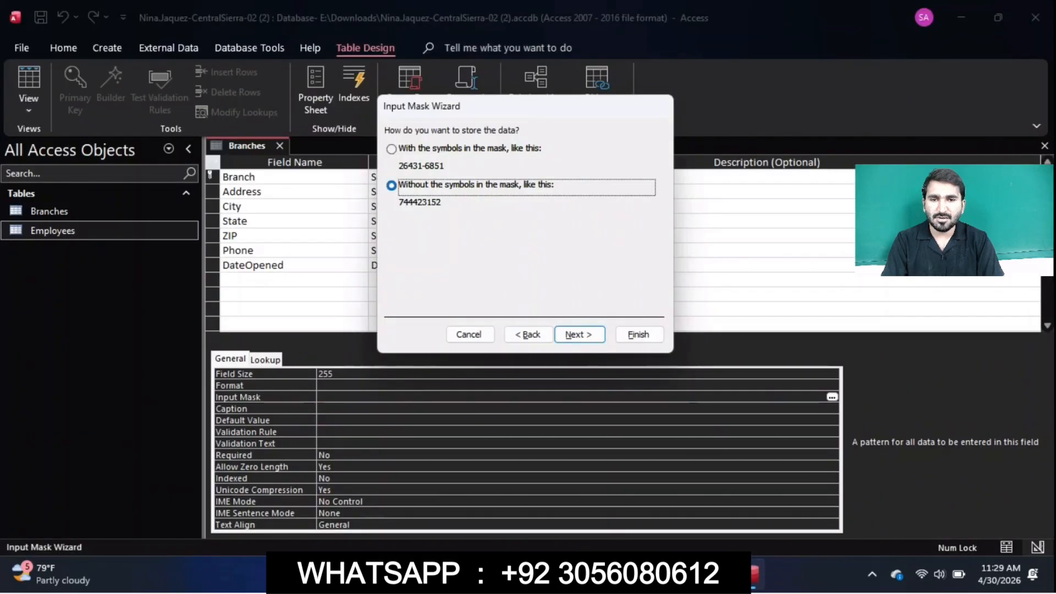
pyautogui.click(580, 334)
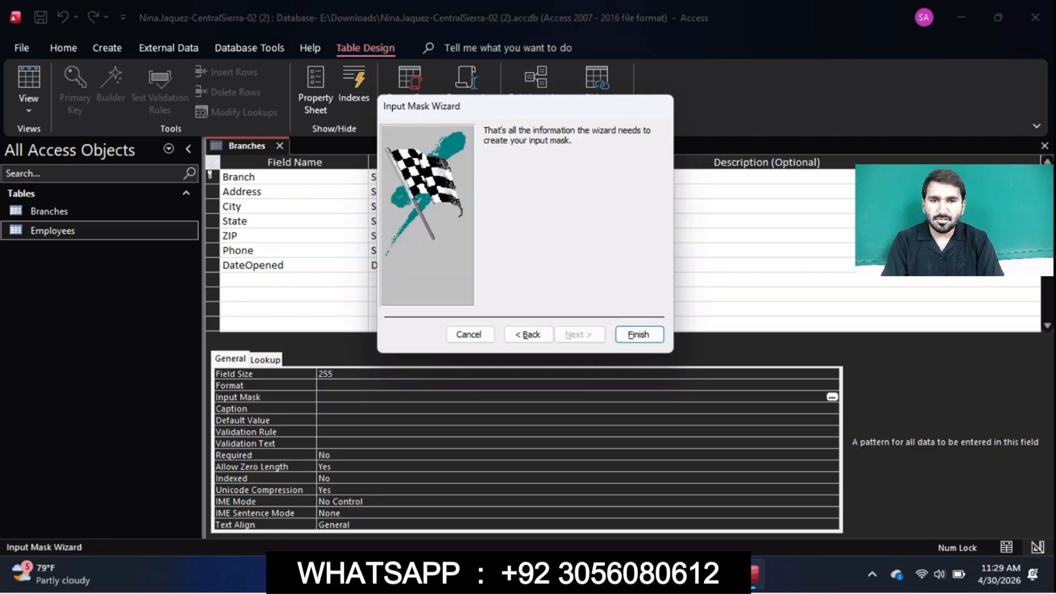
# Switch to Chrome, check off steps 6h and 6i, and clear step 7a of the assignment
pyautogui.hotkey('alt', 'Tab')
pyautogui.click(224, 498)
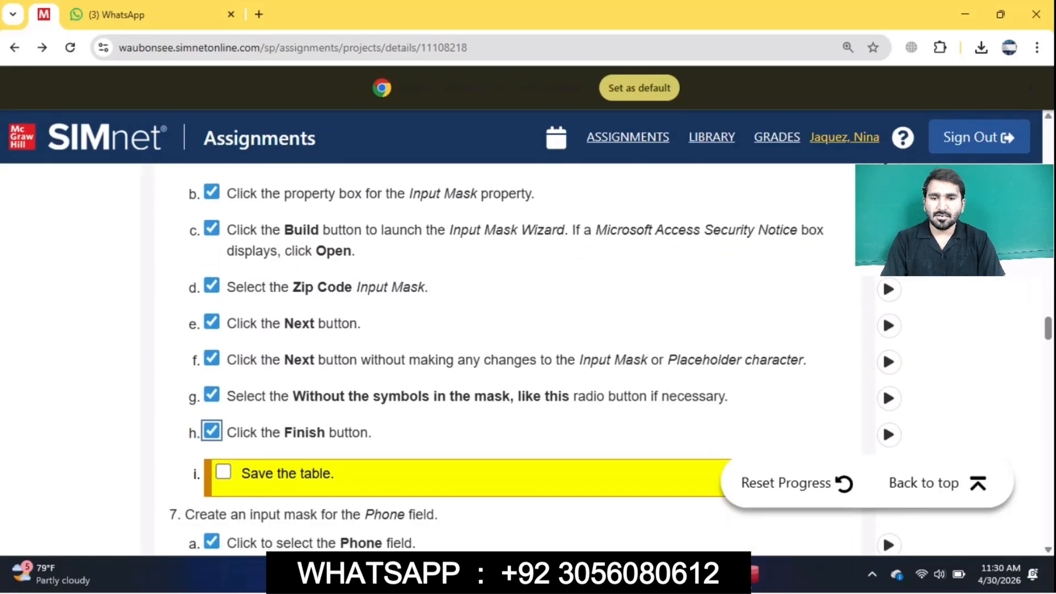
pyautogui.click(212, 542)
pyautogui.click(224, 471)
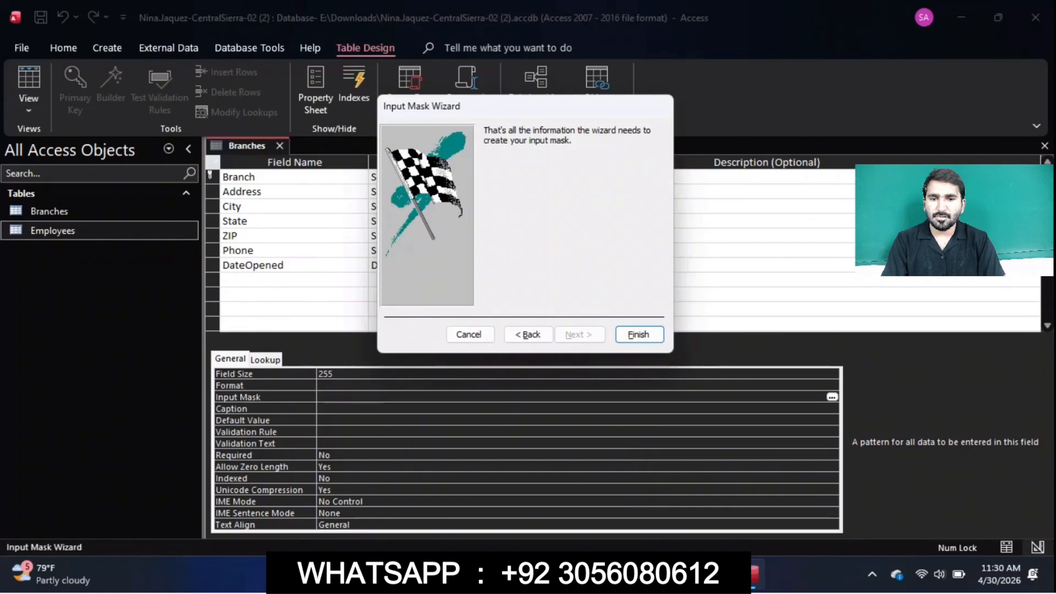
# Finish the ZIP field's input mask in Access and save the Branches table
pyautogui.click(638, 332)
pyautogui.rightClick(266, 143)
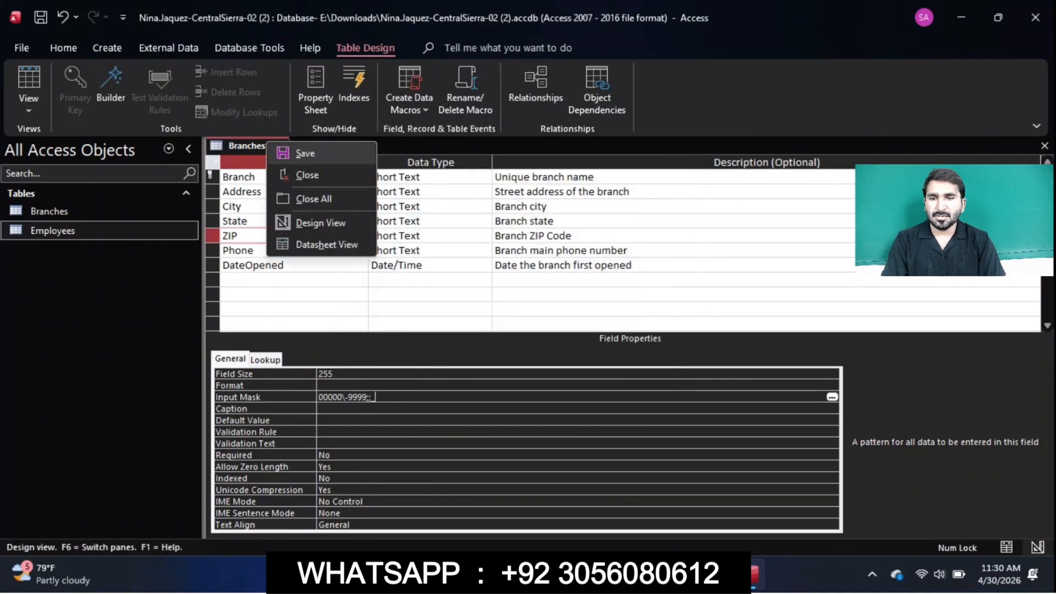
pyautogui.click(297, 148)
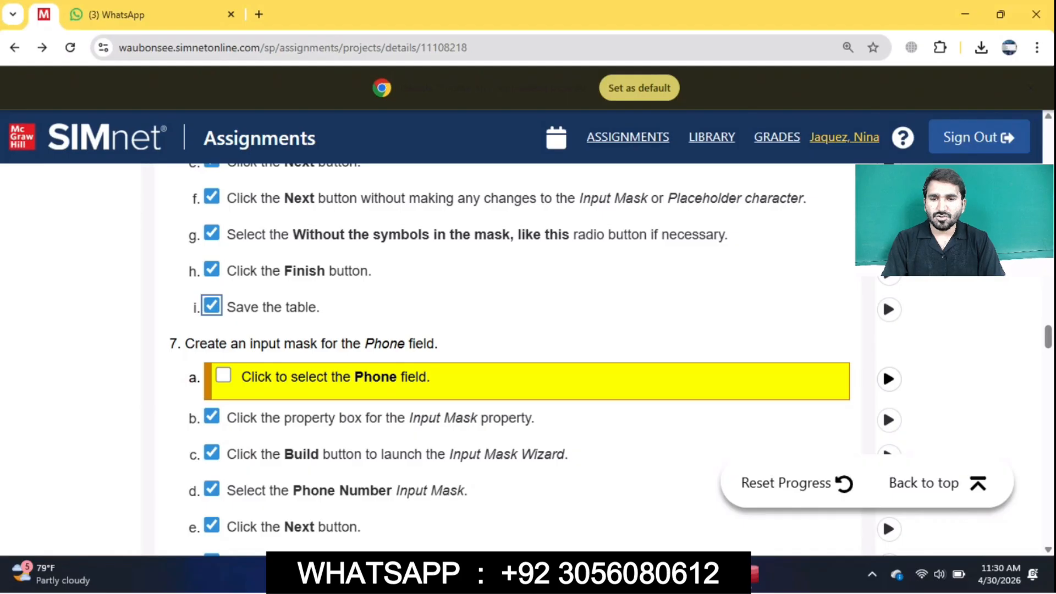
# Switch to Chrome and clear steps 7b through 7i of the Phone input mask instructions
pyautogui.click(212, 416)
pyautogui.click(212, 452)
pyautogui.click(212, 489)
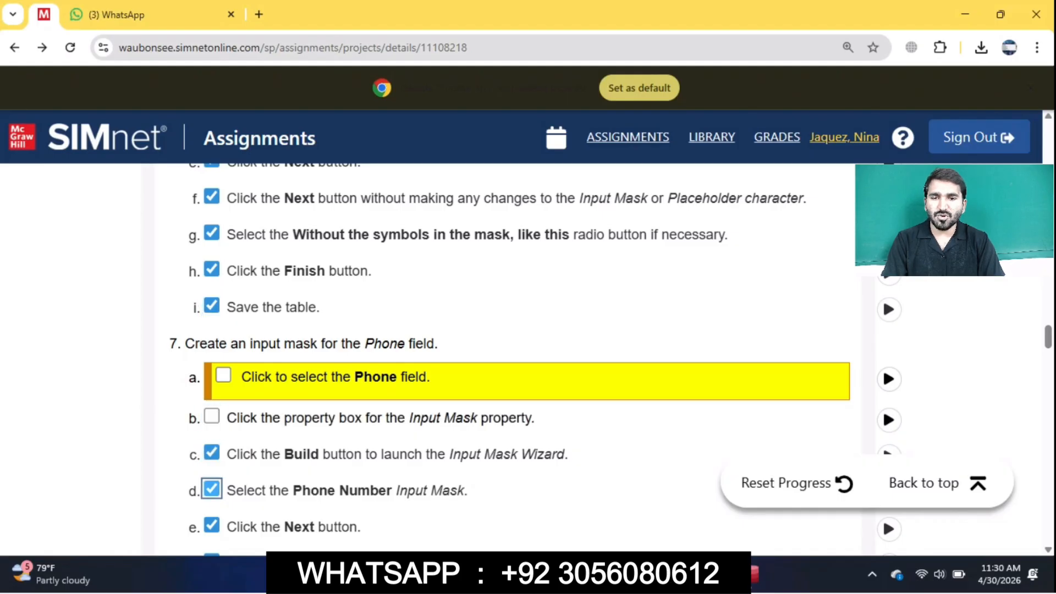
pyautogui.click(212, 526)
pyautogui.click(212, 453)
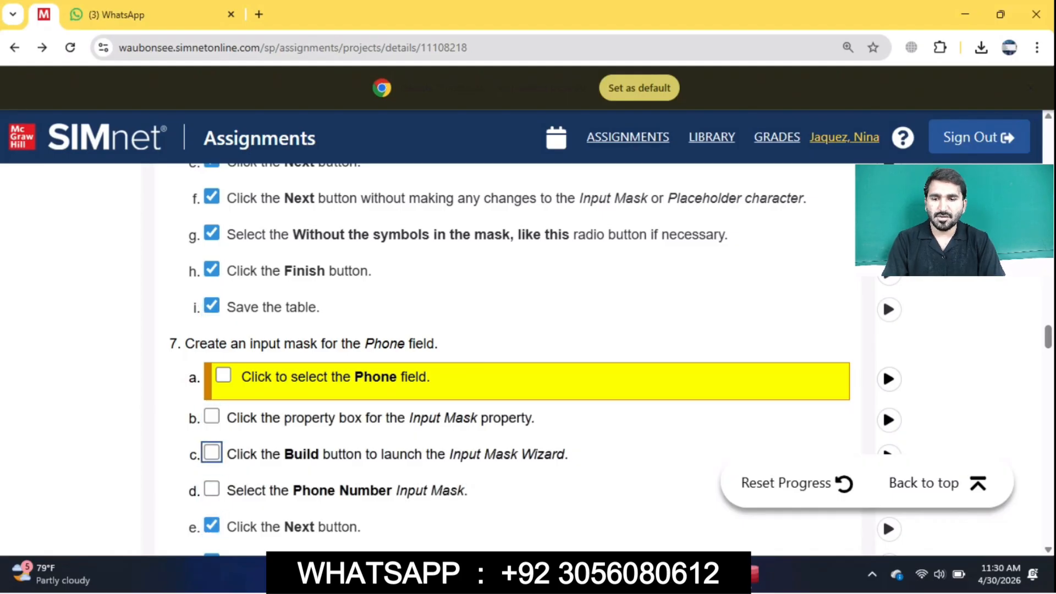
pyautogui.moveTo(1049, 337); pyautogui.dragTo(1049, 349)
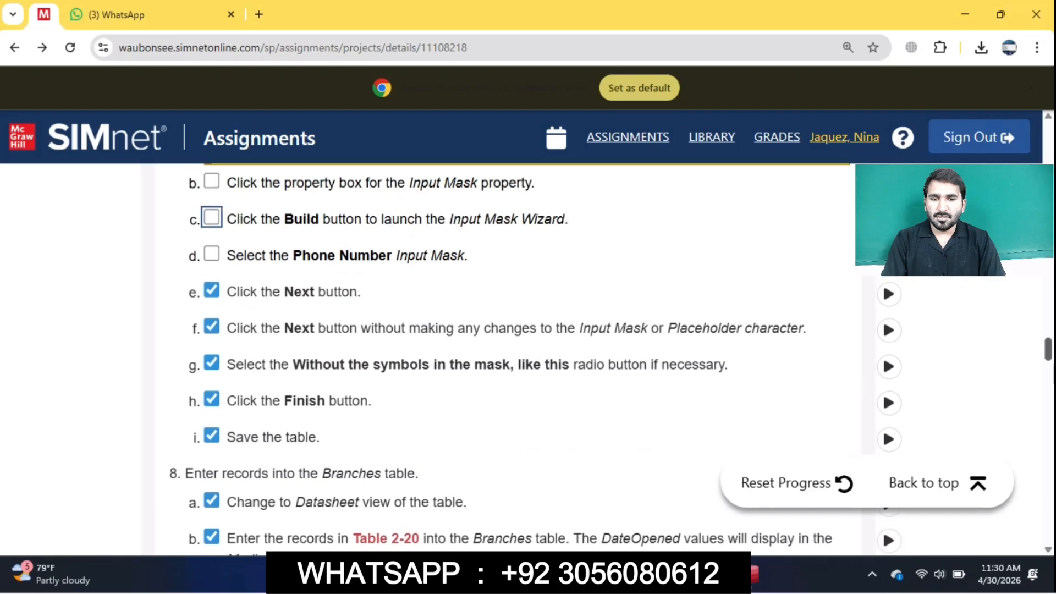
pyautogui.click(212, 290)
pyautogui.click(212, 327)
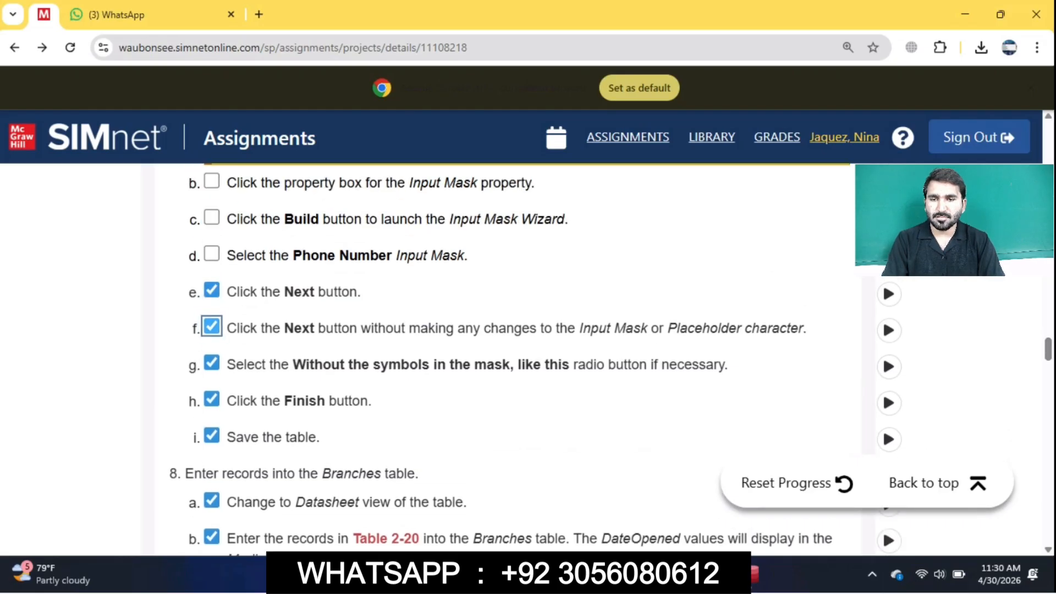
pyautogui.click(212, 363)
pyautogui.click(212, 290)
pyautogui.click(212, 400)
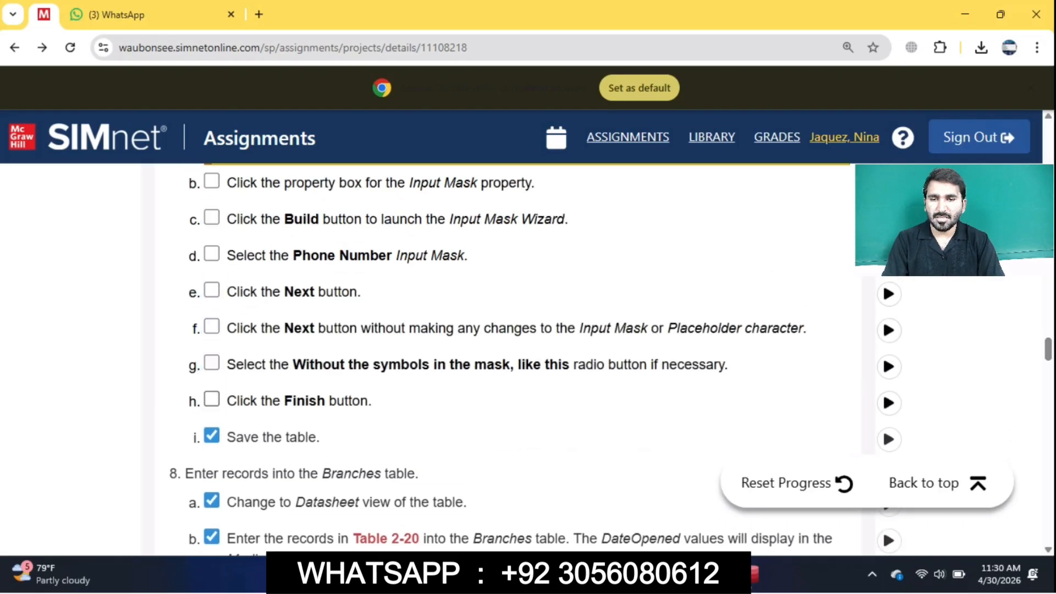
pyautogui.click(212, 436)
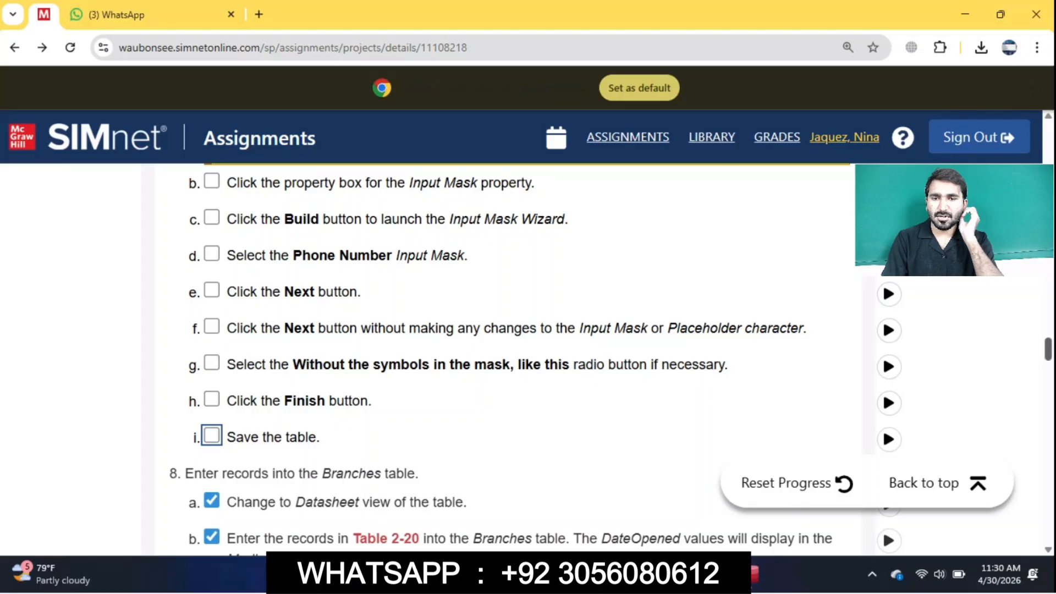
# Check off step 7a, selecting the Phone field, and switch back to Access
pyautogui.moveTo(1049, 350); pyautogui.dragTo(1049, 344)
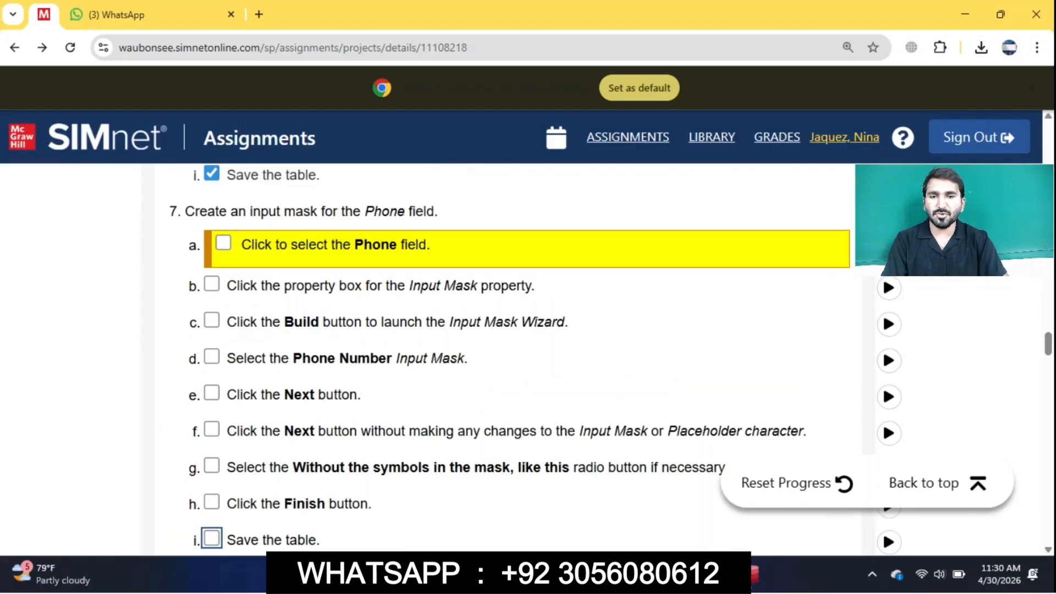
pyautogui.click(223, 243)
pyautogui.click(751, 575)
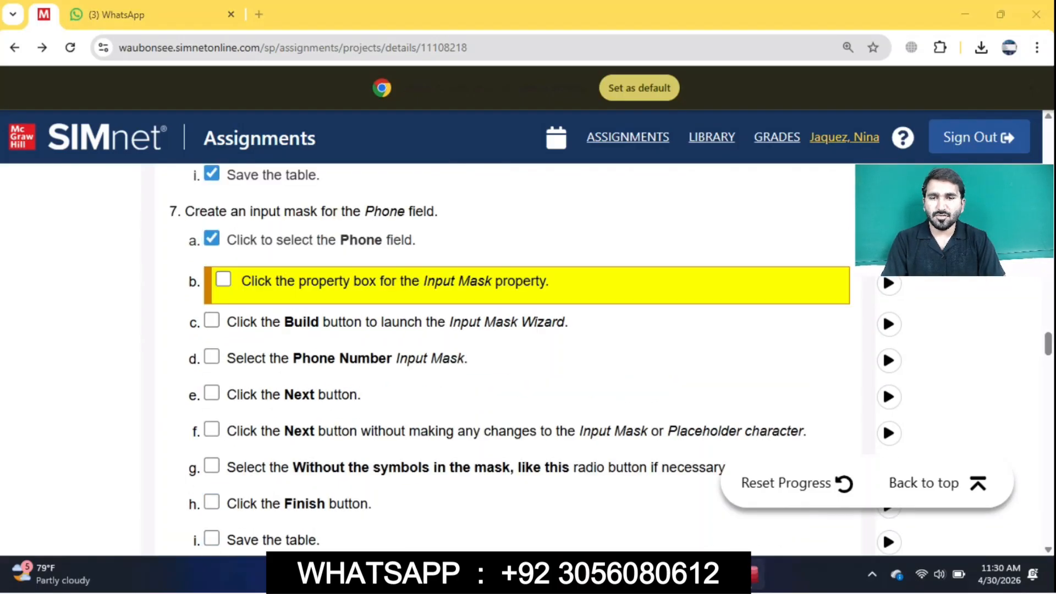
# Select the Phone field in Access, and check off steps 7b through 7d of the assignment in Chrome
pyautogui.click(255, 250)
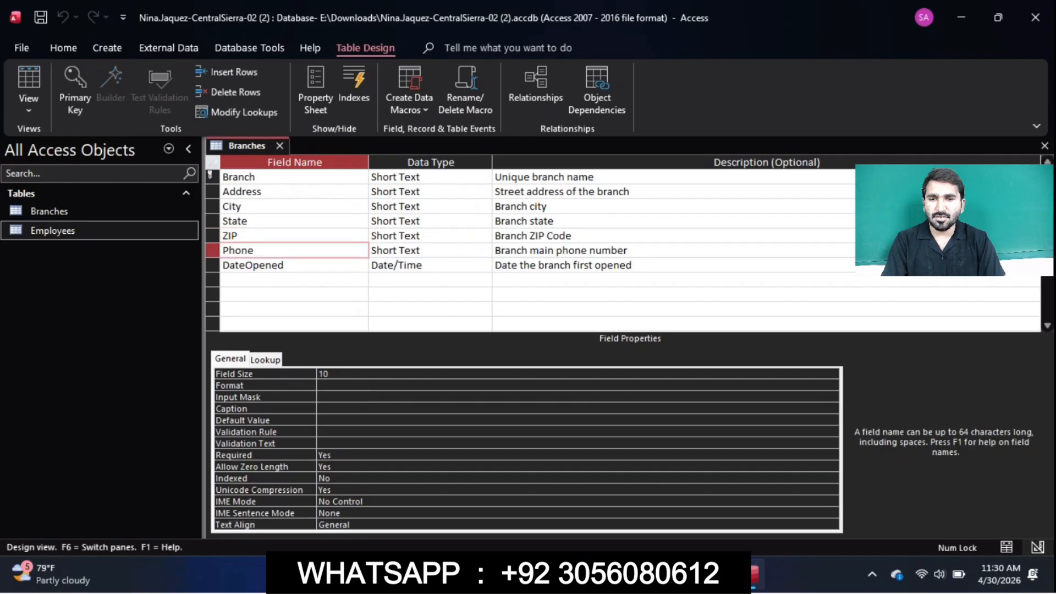
pyautogui.hotkey('alt', 'Tab')
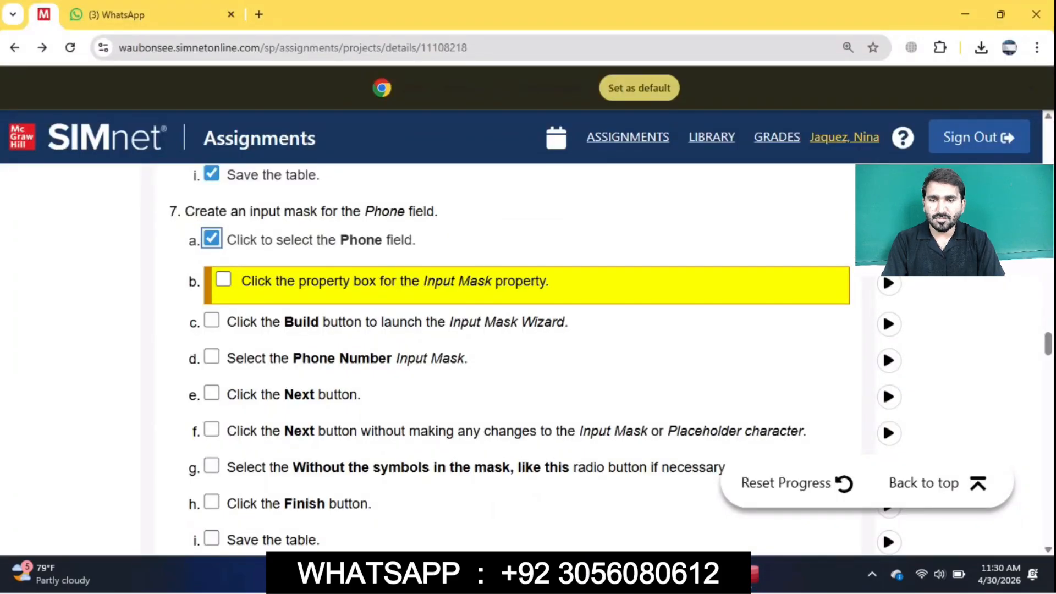
pyautogui.click(223, 279)
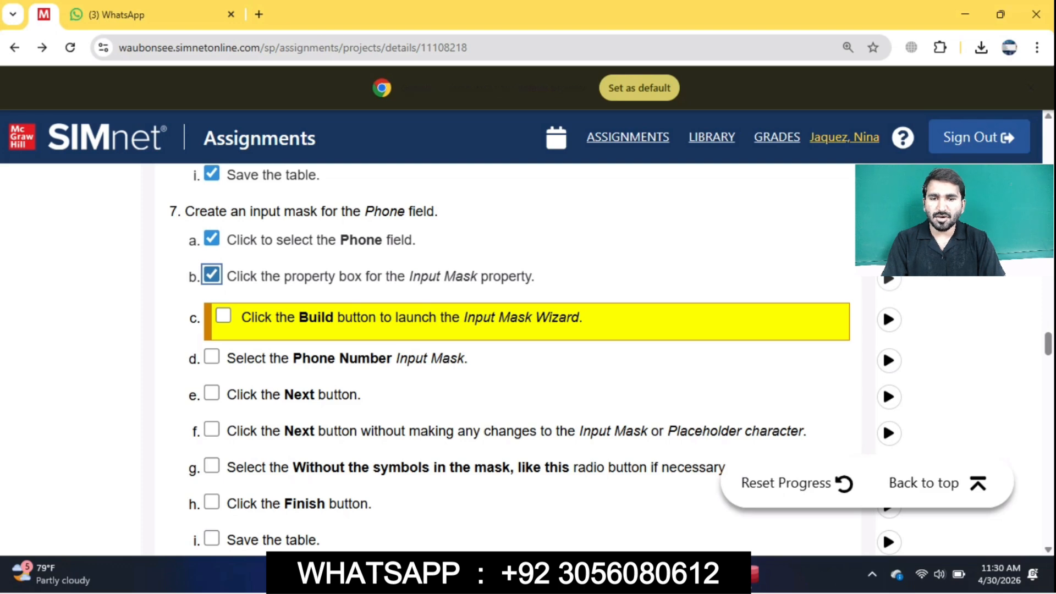
pyautogui.click(224, 315)
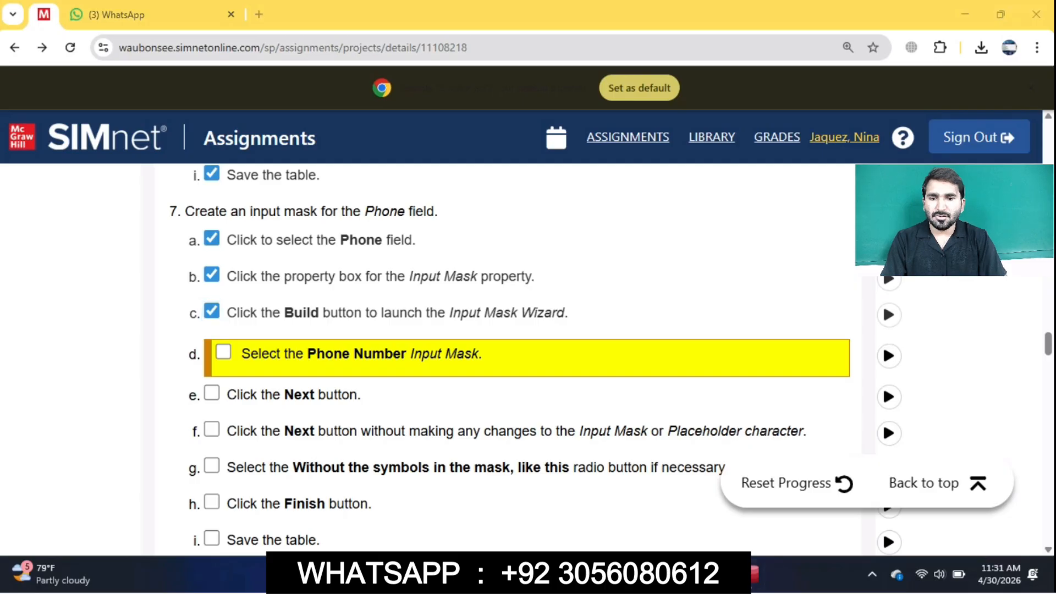
pyautogui.hotkey('alt', 'Tab')
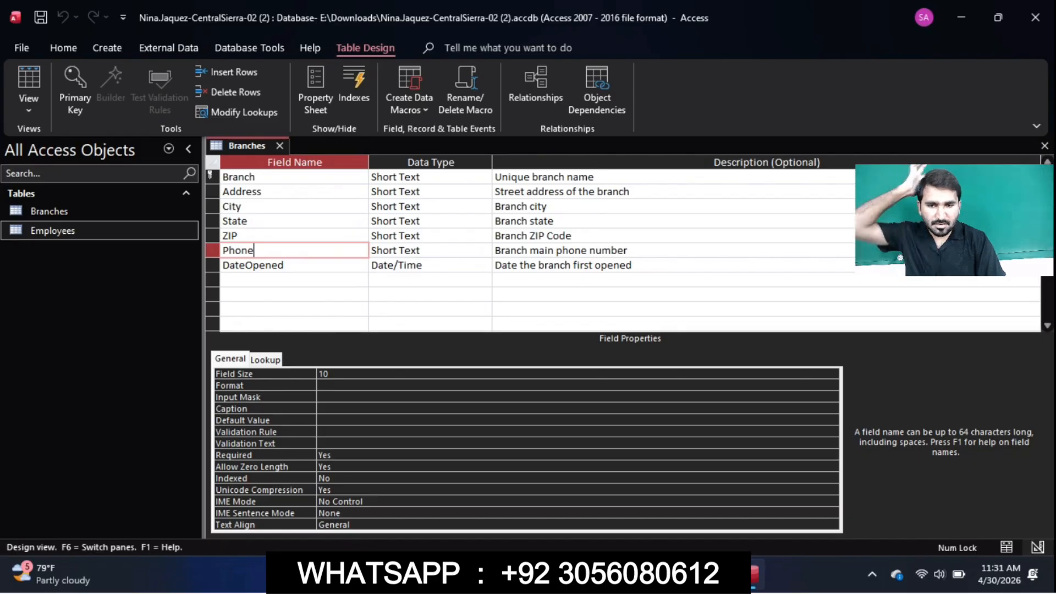
pyautogui.hotkey('alt', 'Tab')
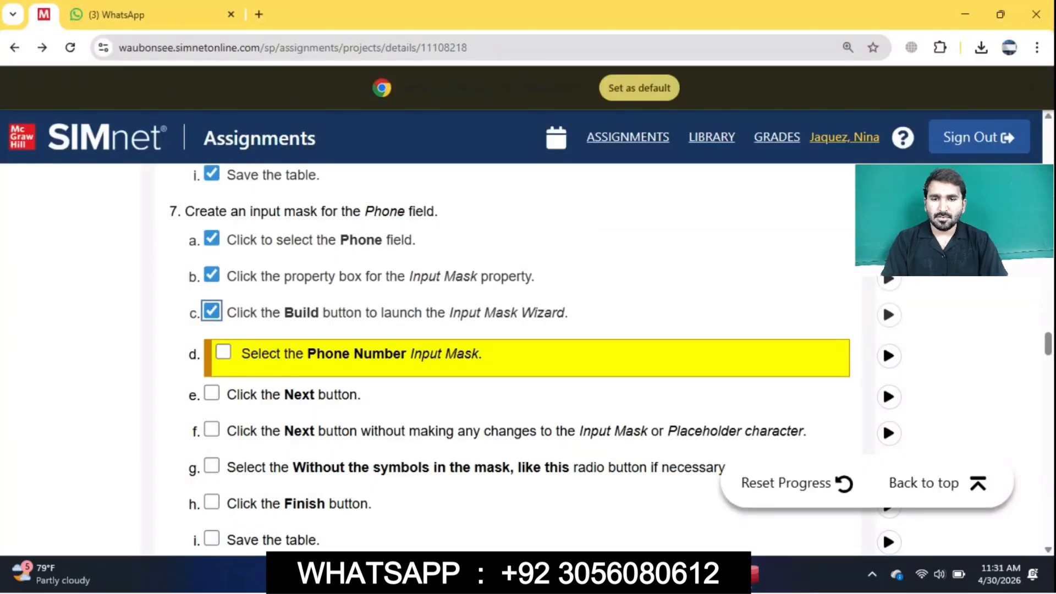
pyautogui.click(224, 352)
pyautogui.hotkey('alt', 'Tab')
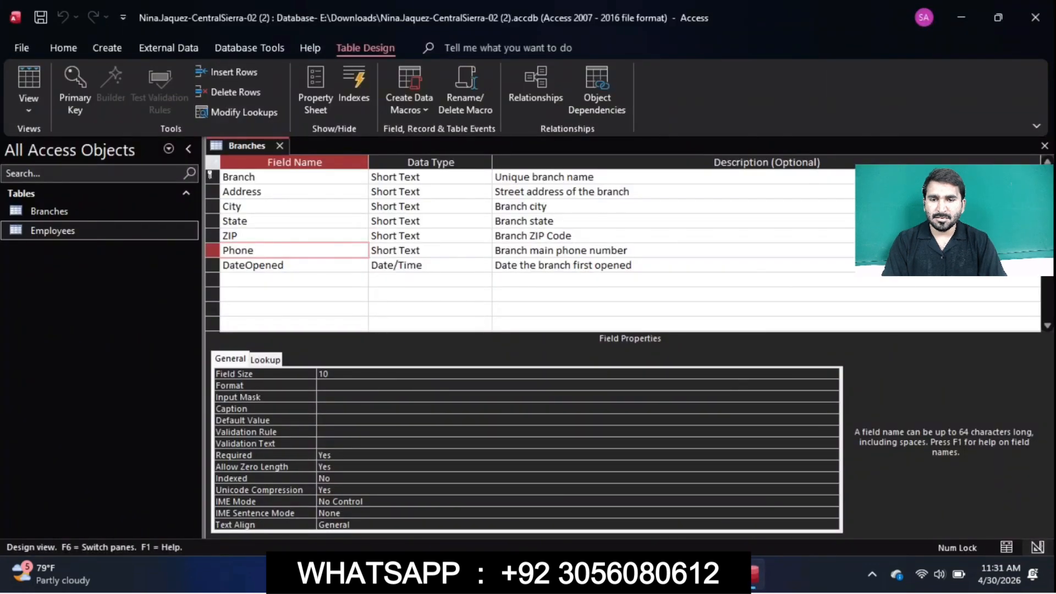
# Create a Phone Number input mask for the Phone field with the Input Mask Wizard, accepting the default mask, placeholder and storage options
pyautogui.click(330, 397)
pyautogui.click(833, 396)
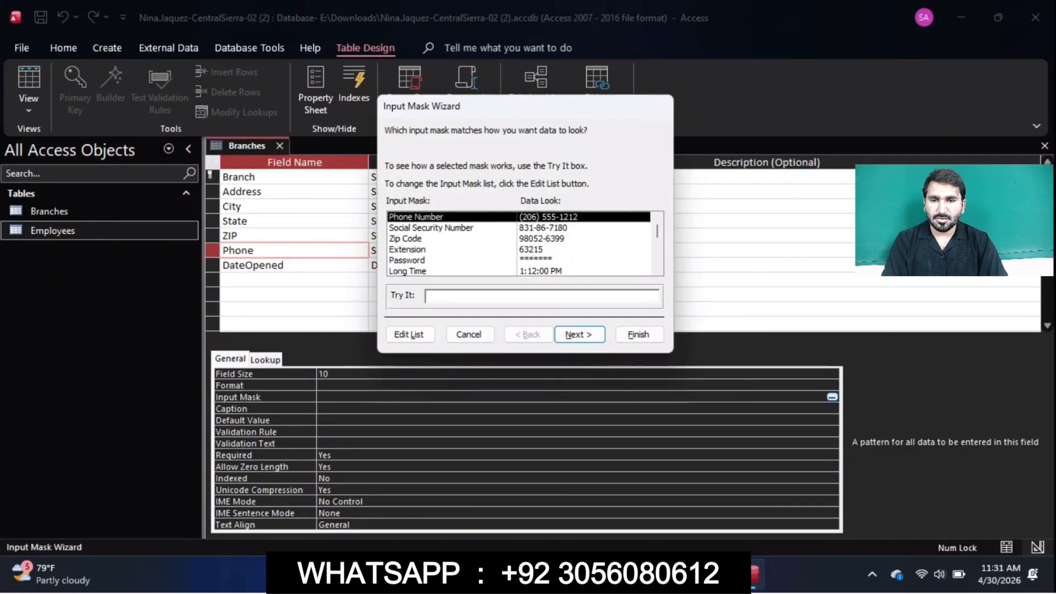
pyautogui.press('Return')
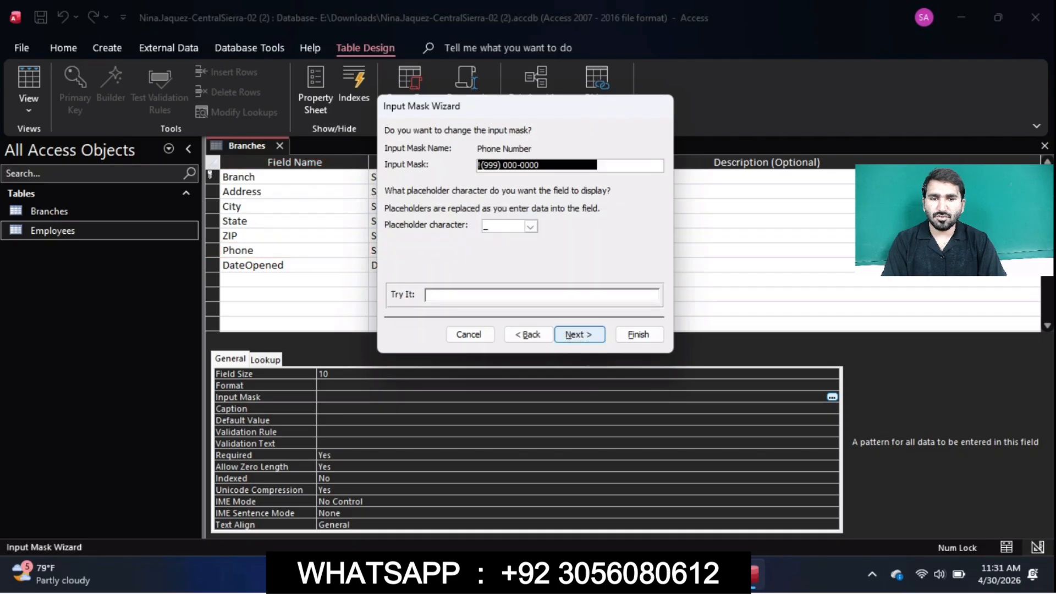
pyautogui.press('Return')
pyautogui.press('Return')
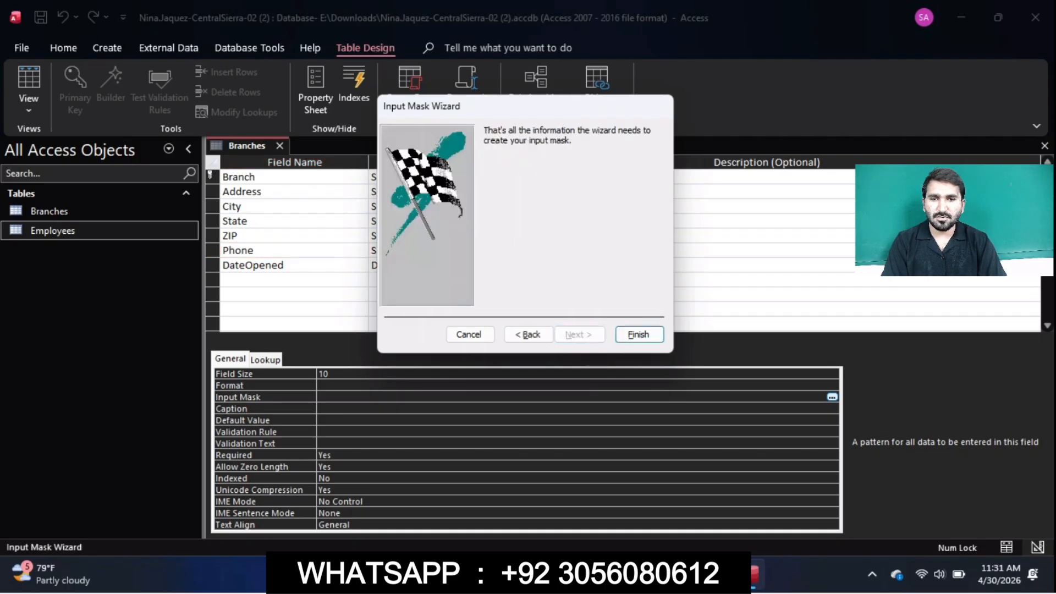
pyautogui.press('Return')
# Switch to Chrome and check off steps 7e through 7i of the Phone input mask instructions
pyautogui.hotkey('alt', 'Tab')
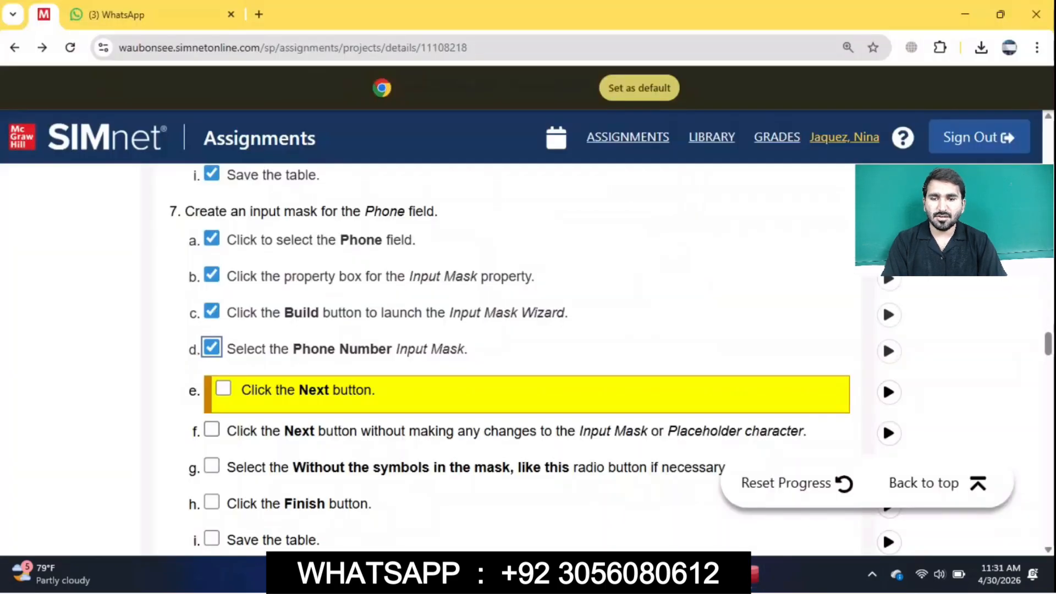
pyautogui.press('Tab')
pyautogui.press('Tab')
pyautogui.press('Tab')
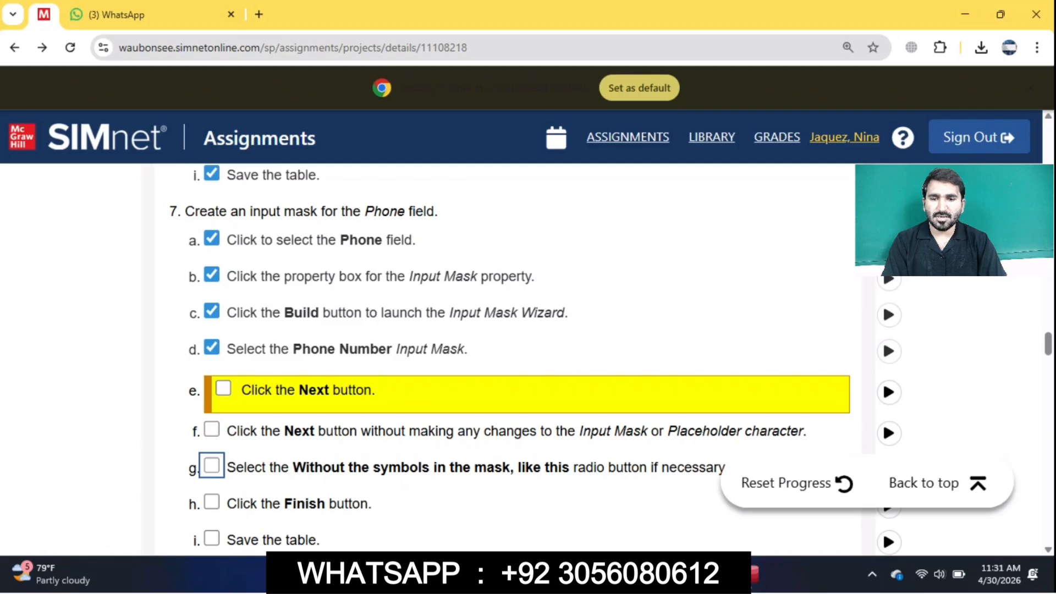
pyautogui.press('space')
pyautogui.hotkey('shift', 'Tab')
pyautogui.hotkey('shift', 'Tab')
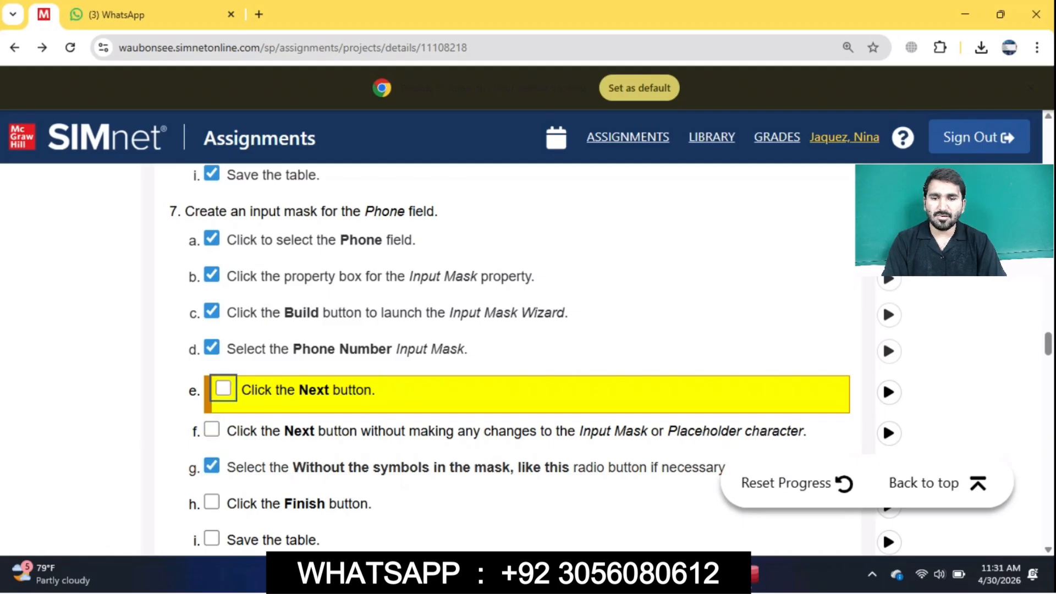
pyautogui.press('space')
pyautogui.press('Tab')
pyautogui.press('space')
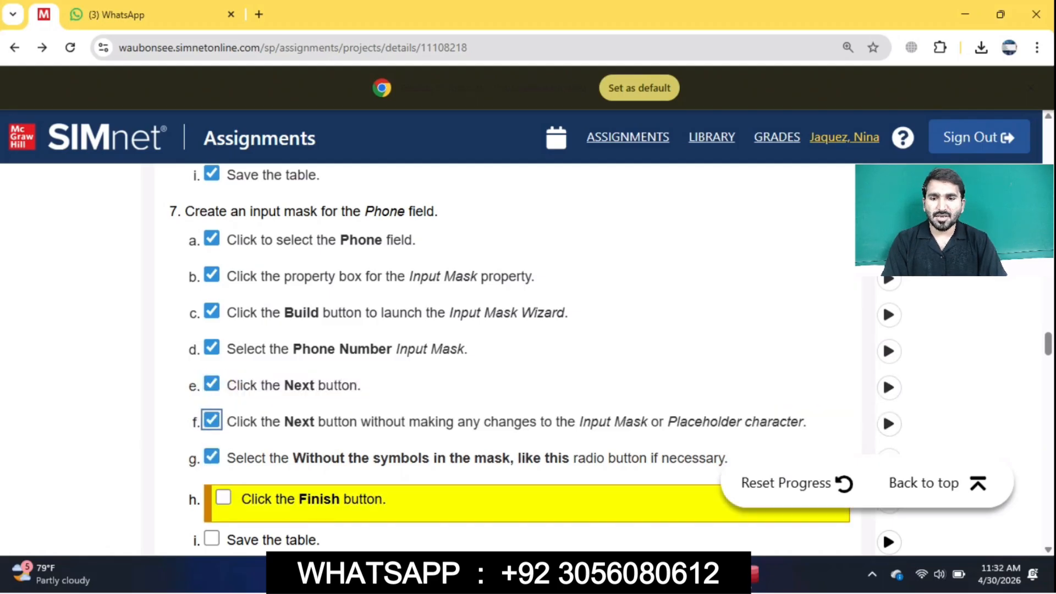
pyautogui.press('Tab')
pyautogui.press('space')
pyautogui.press('Tab')
pyautogui.press('space')
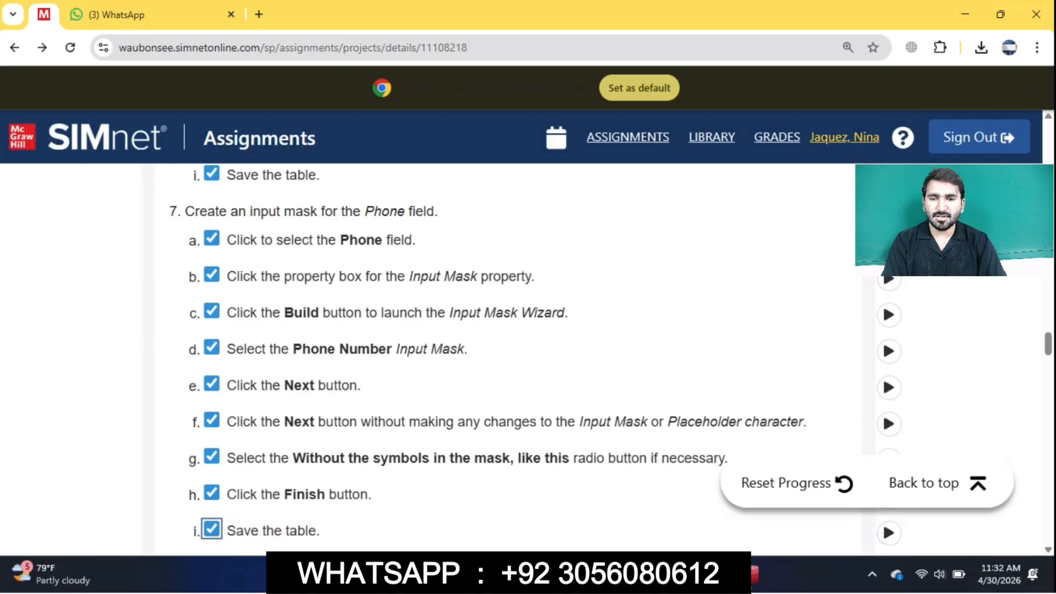
pyautogui.moveTo(1048, 344); pyautogui.dragTo(1049, 433)
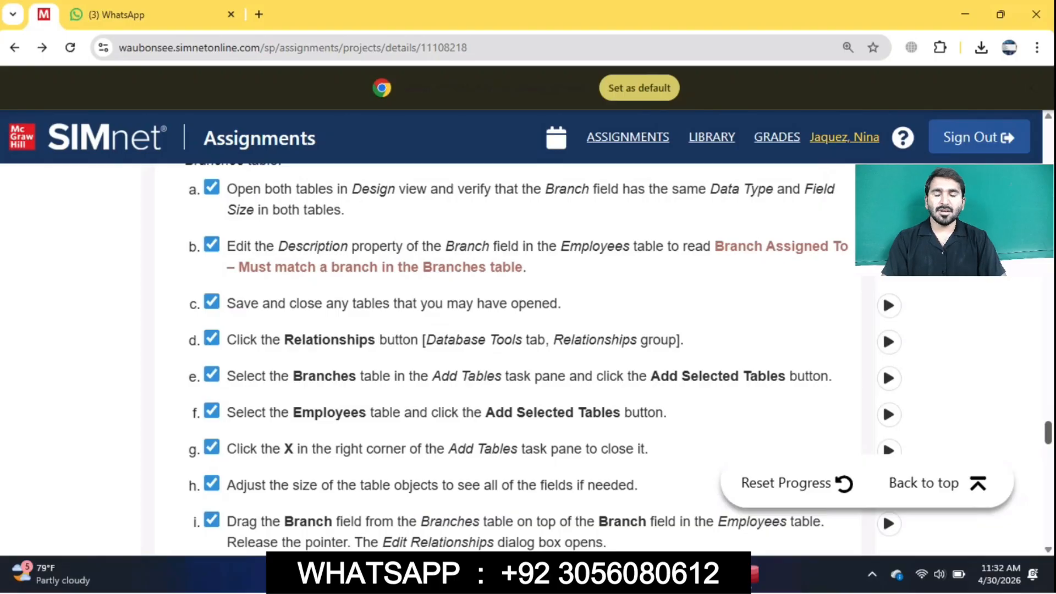